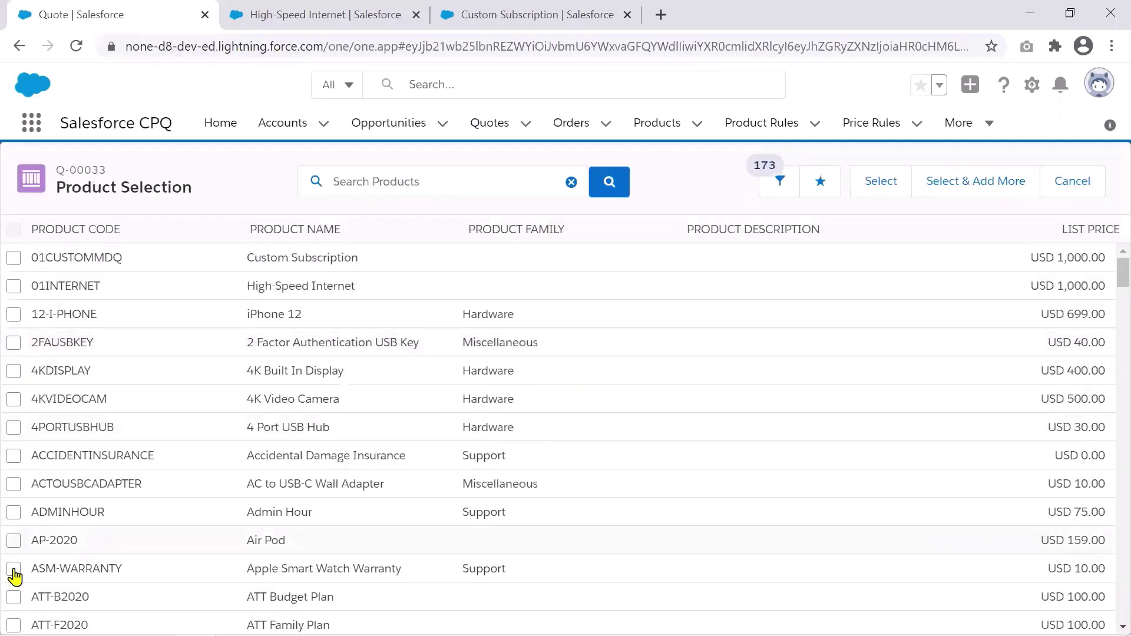
Add the Apple Smart Watch Warranty product to the quote and delete its line again.
click(9, 570)
click(873, 187)
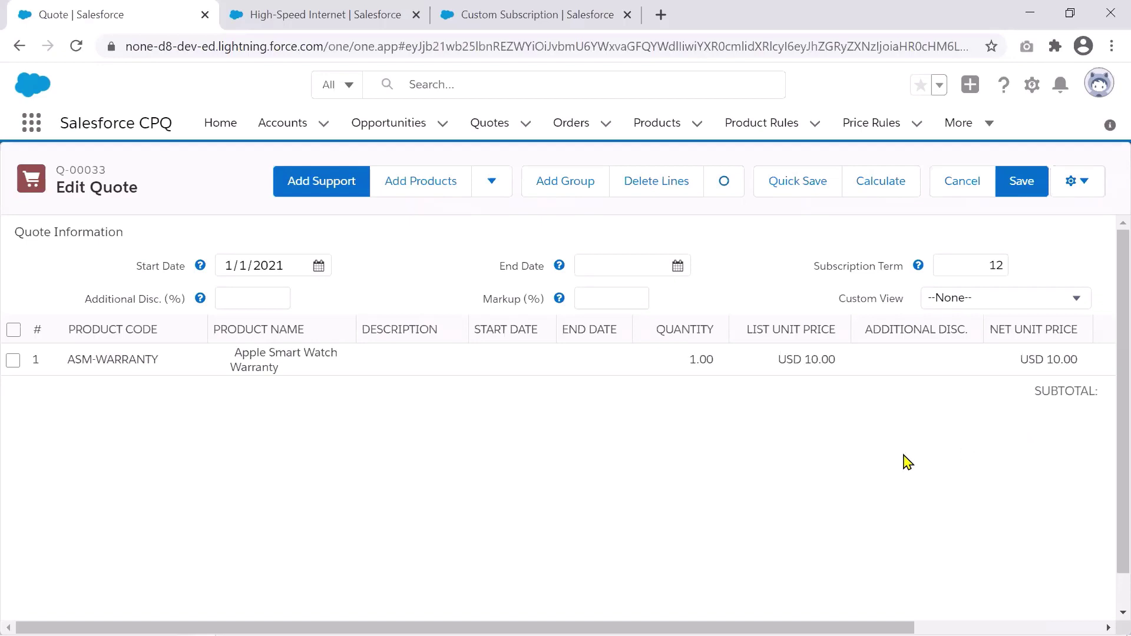
click(14, 331)
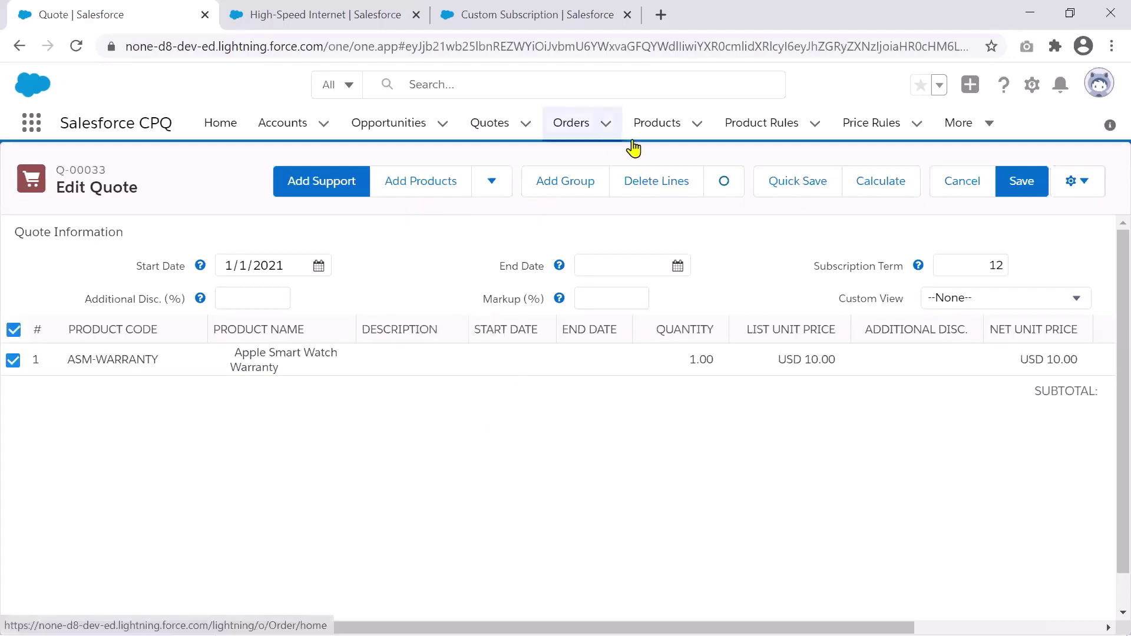
click(648, 189)
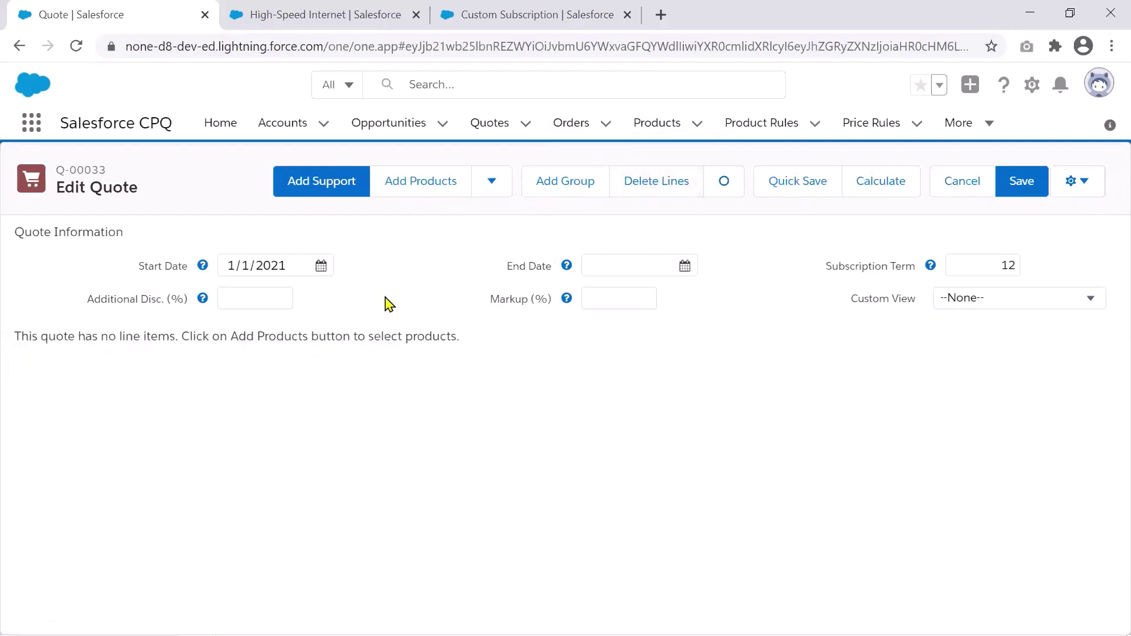
Add the High-Speed Internet product (01INTERNET) to the quote.
click(394, 187)
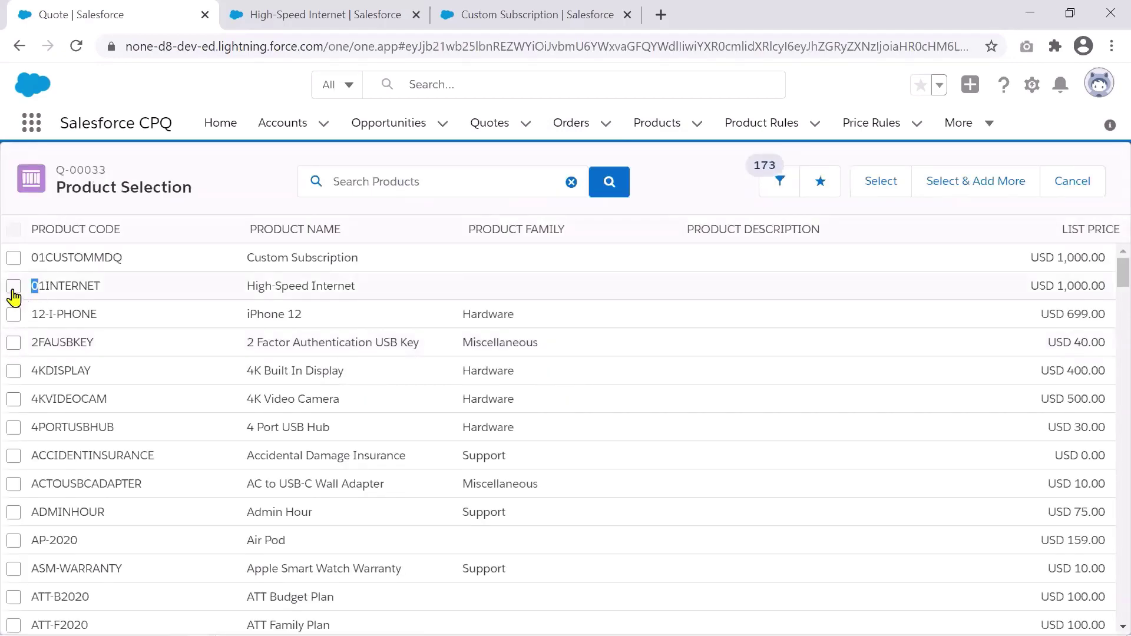
click(19, 288)
click(881, 181)
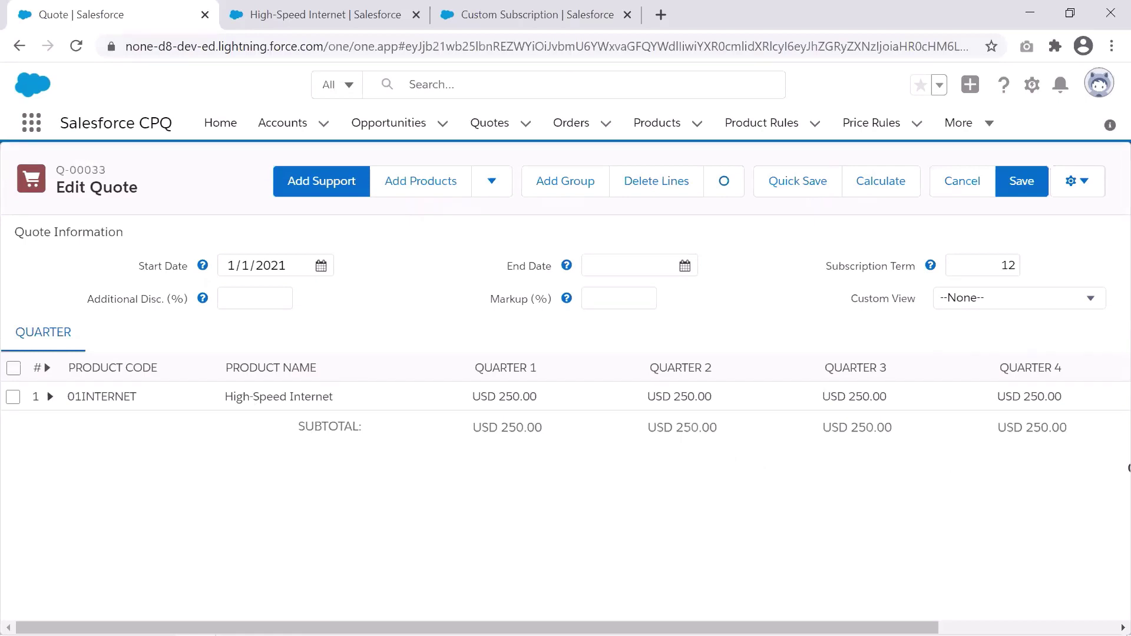
Desegment the High-Speed Internet line into a single regular line and resegment it into quarters.
scroll(566, 424, right, 5)
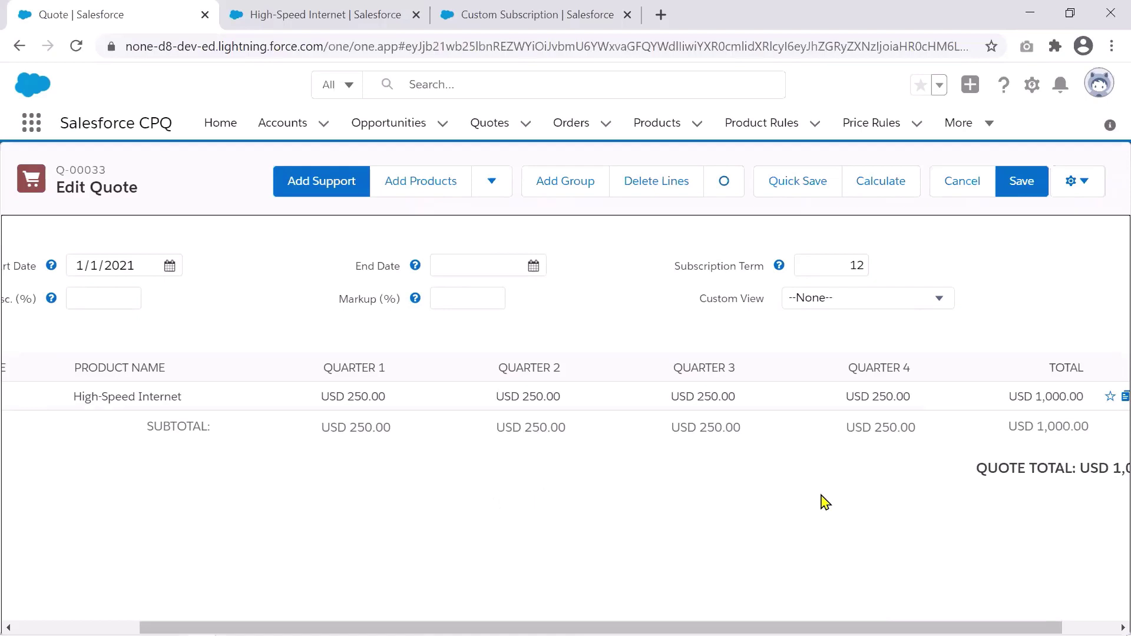
drag(810, 628, 864, 627)
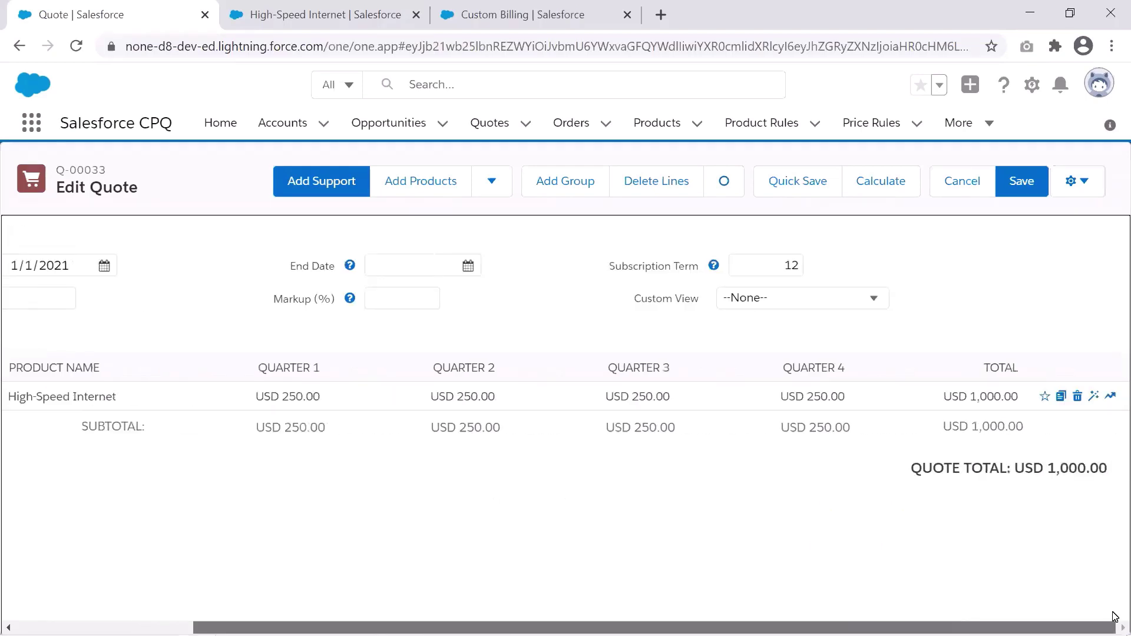
click(1093, 397)
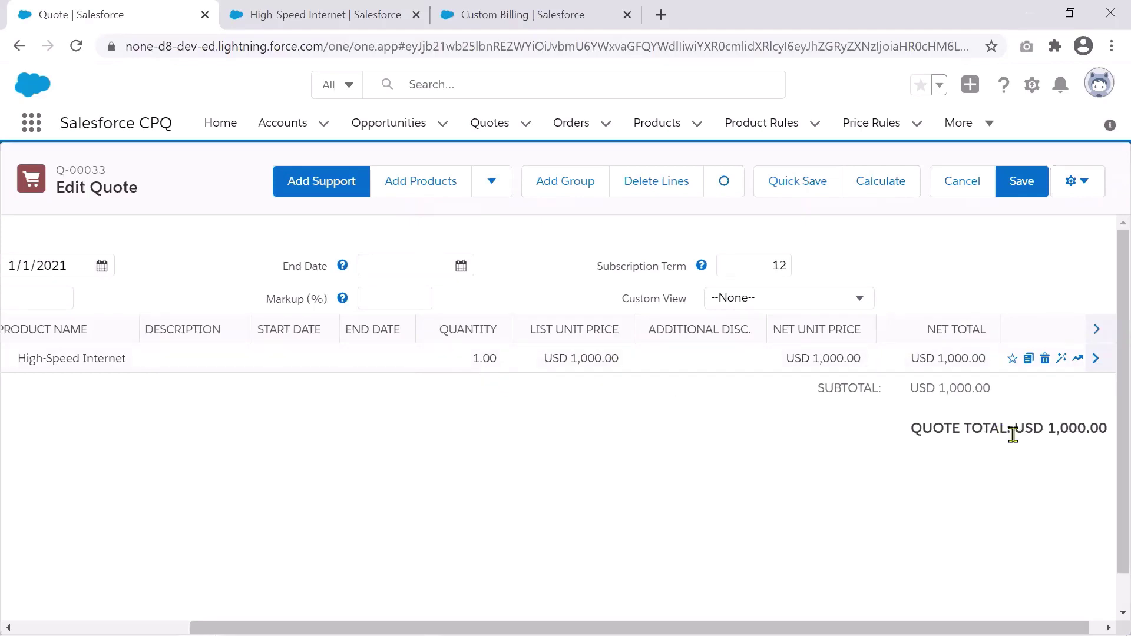
click(1062, 359)
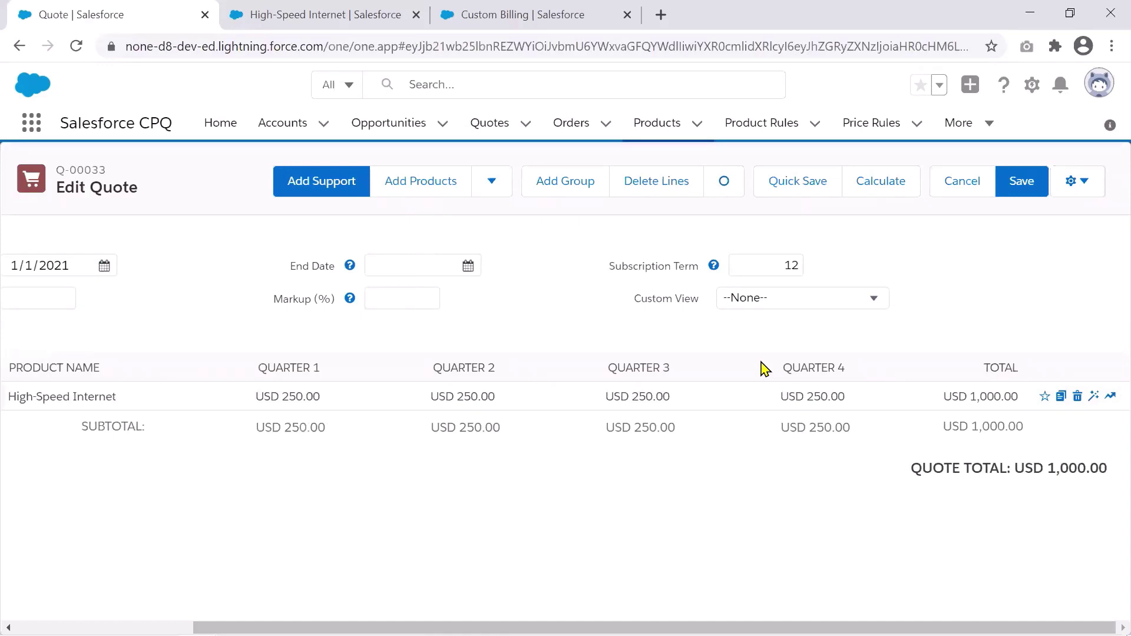
Set the quote's subscription term to 11 and recalculate the quarterly prices.
scroll(765, 369, left, 3)
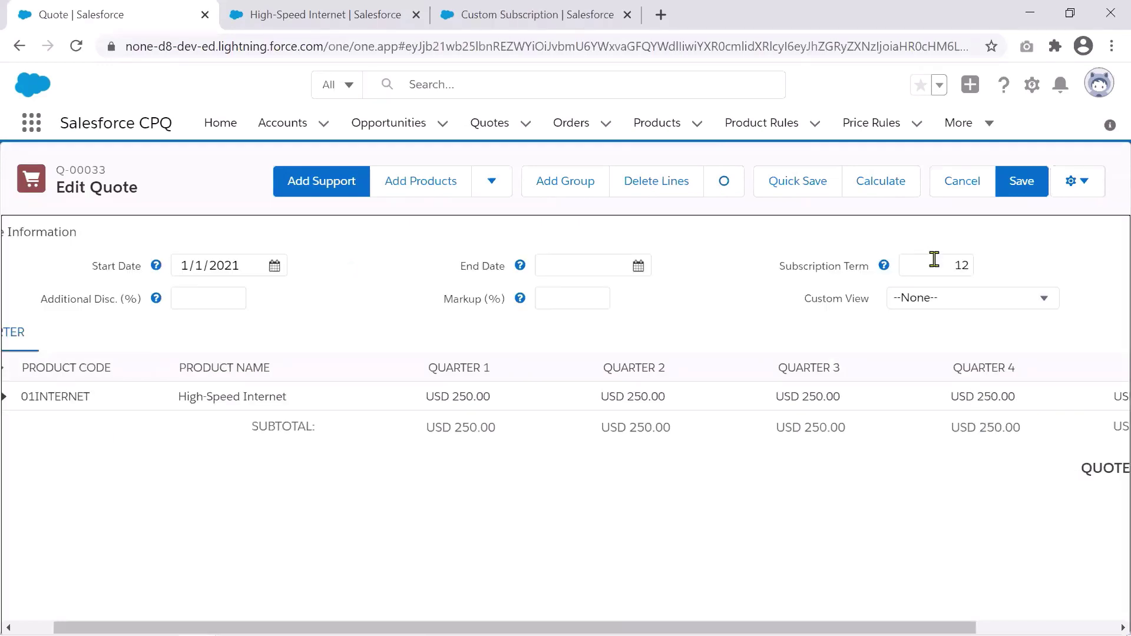
double_click(955, 263)
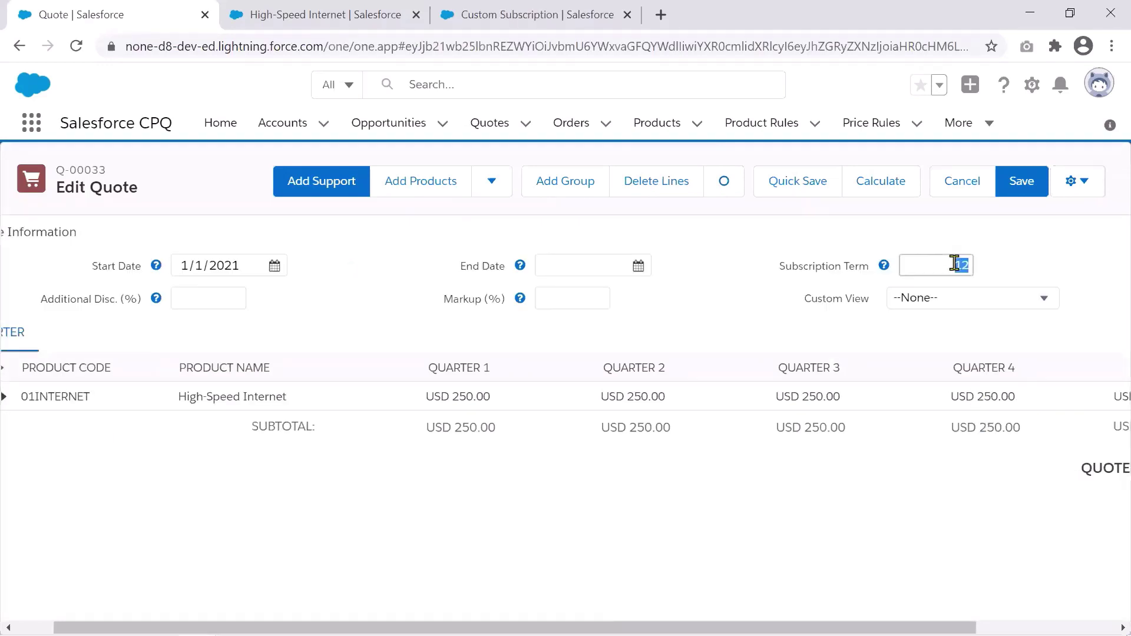
text(11)
click(872, 199)
mouse_move(955, 398)
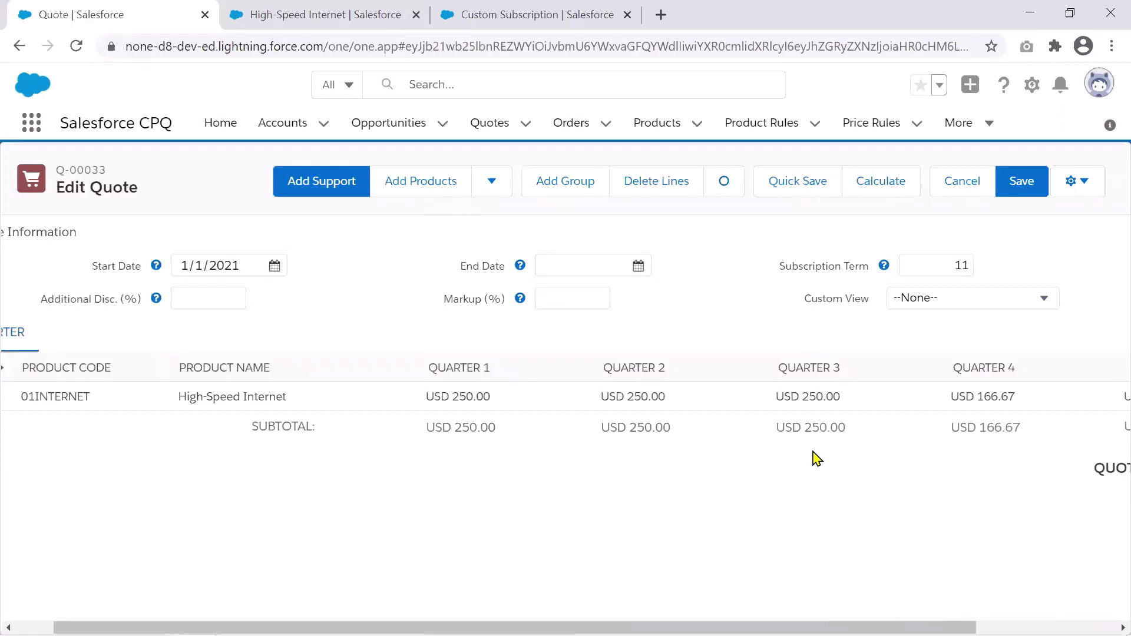
Set the quote's subscription term to 10 and recalculate the quarterly prices.
double_click(978, 263)
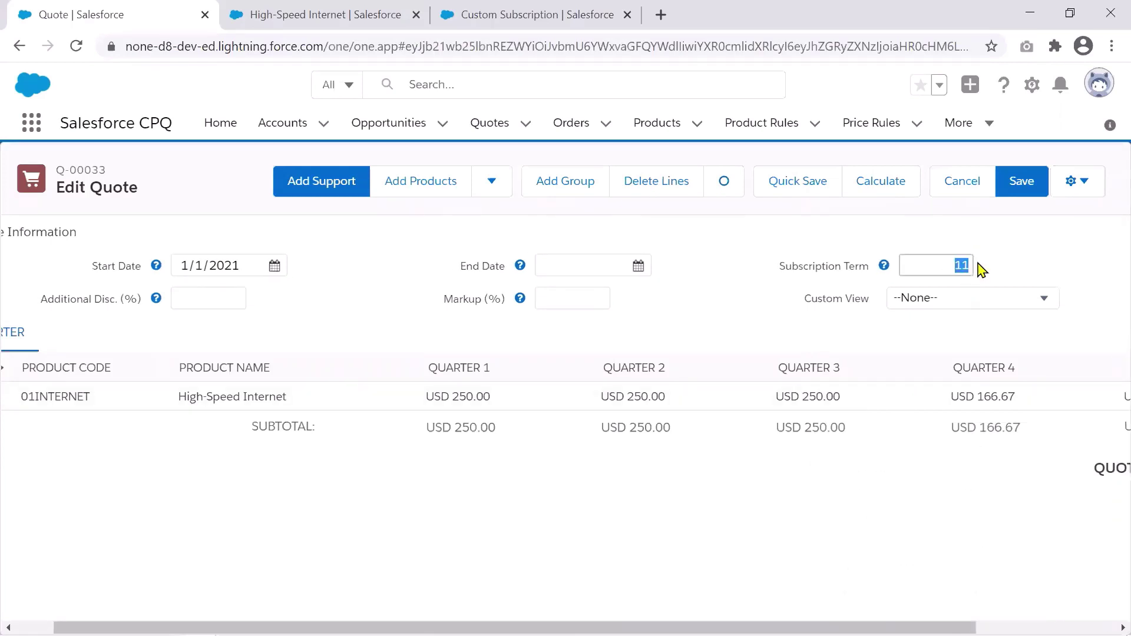
text(10)
click(878, 187)
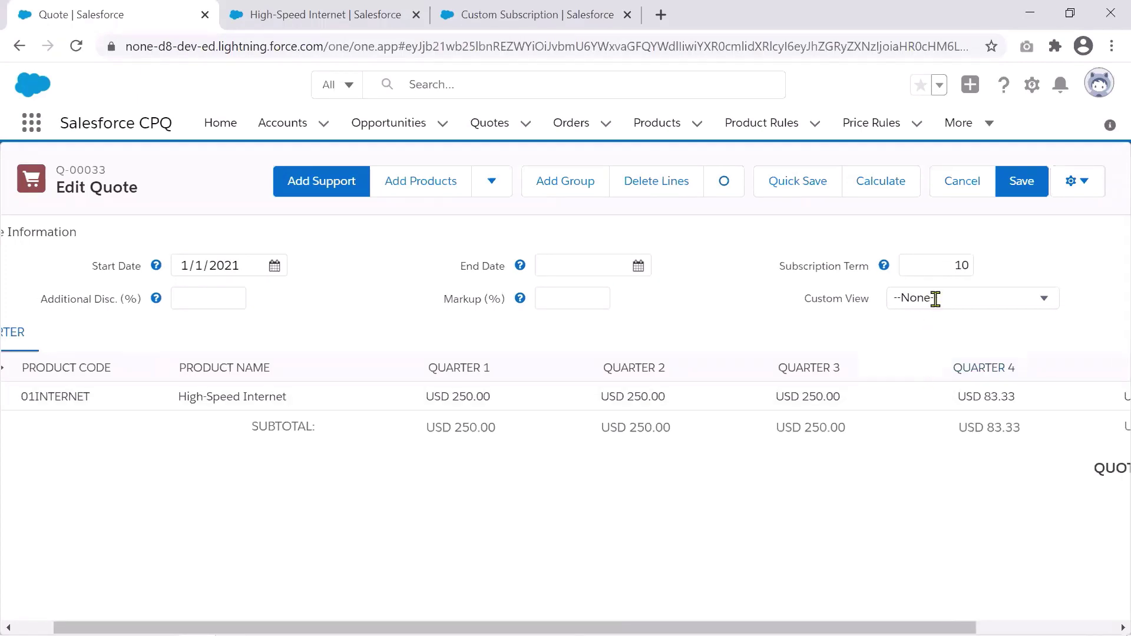
Set the quote's subscription term to 9 and recalculate the quarterly prices.
double_click(955, 265)
text(9)
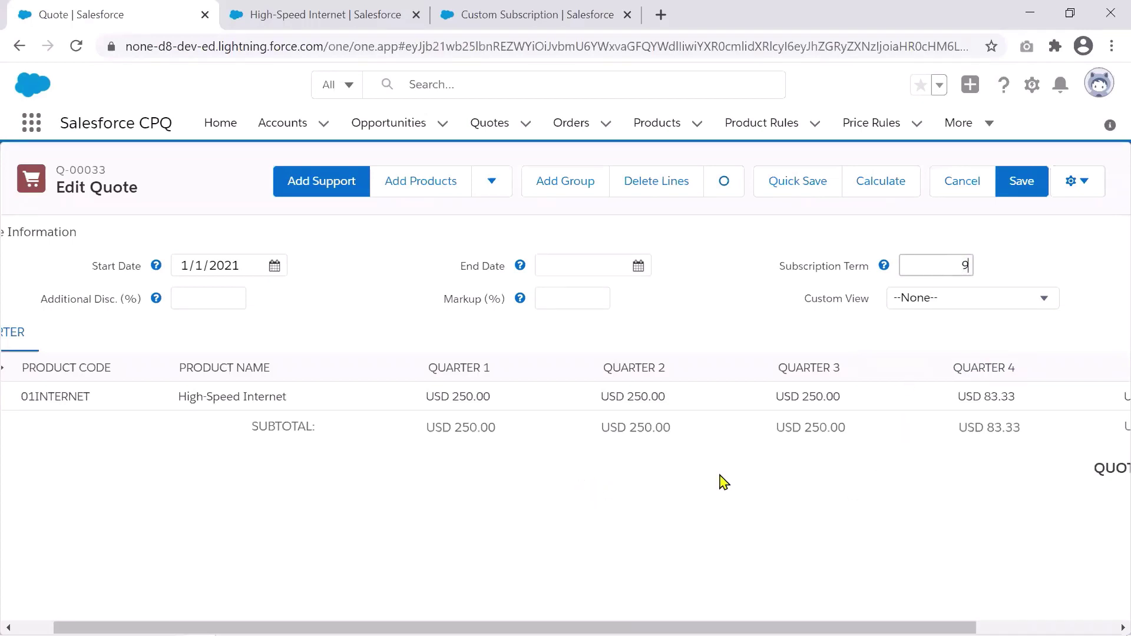
click(885, 178)
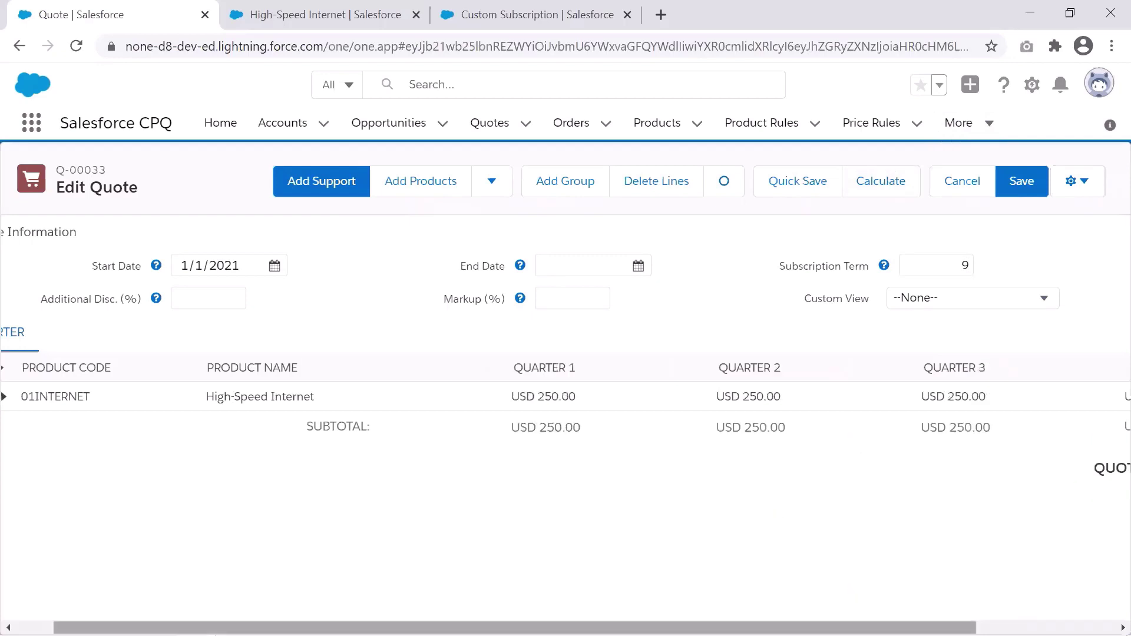
Set the quote's subscription term to 12 and recalculate the quarterly prices.
drag(859, 629, 883, 628)
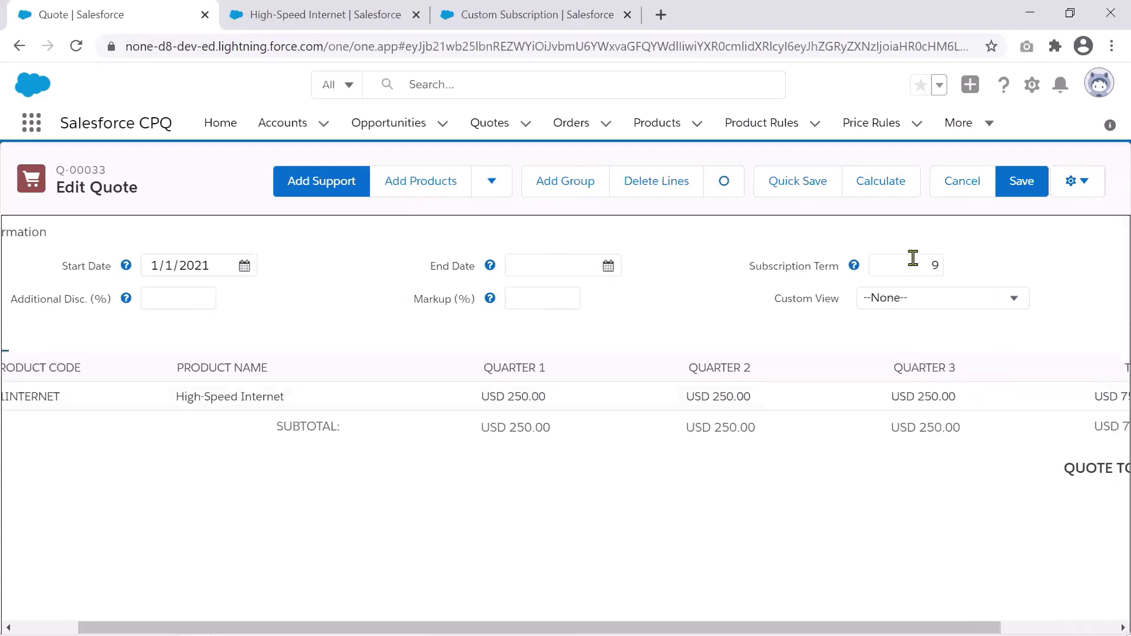
double_click(943, 265)
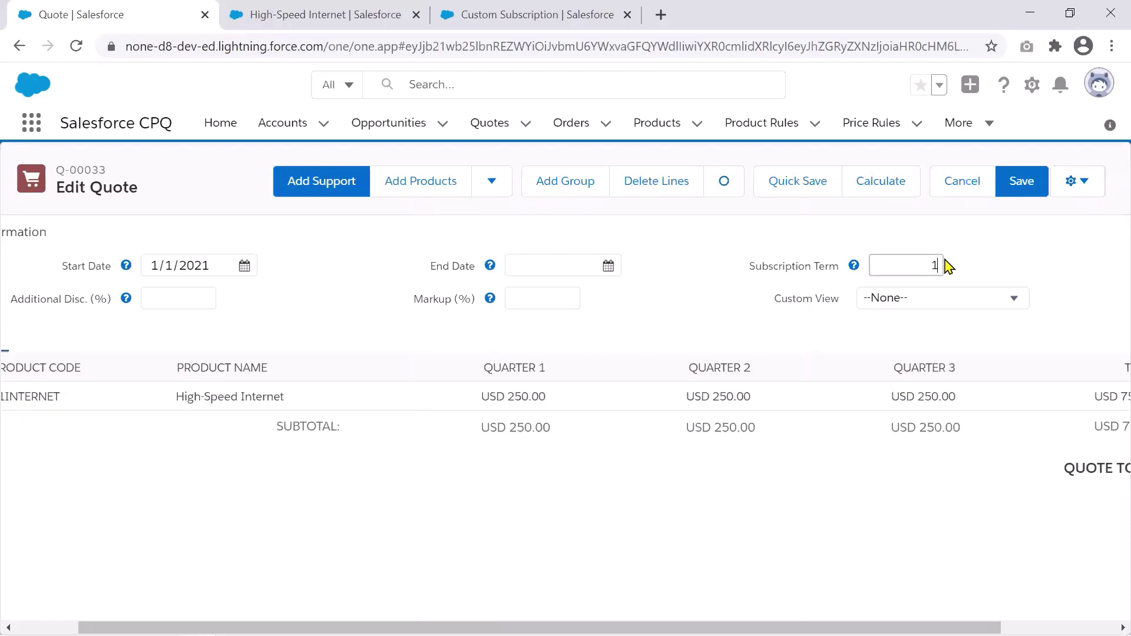
click(867, 178)
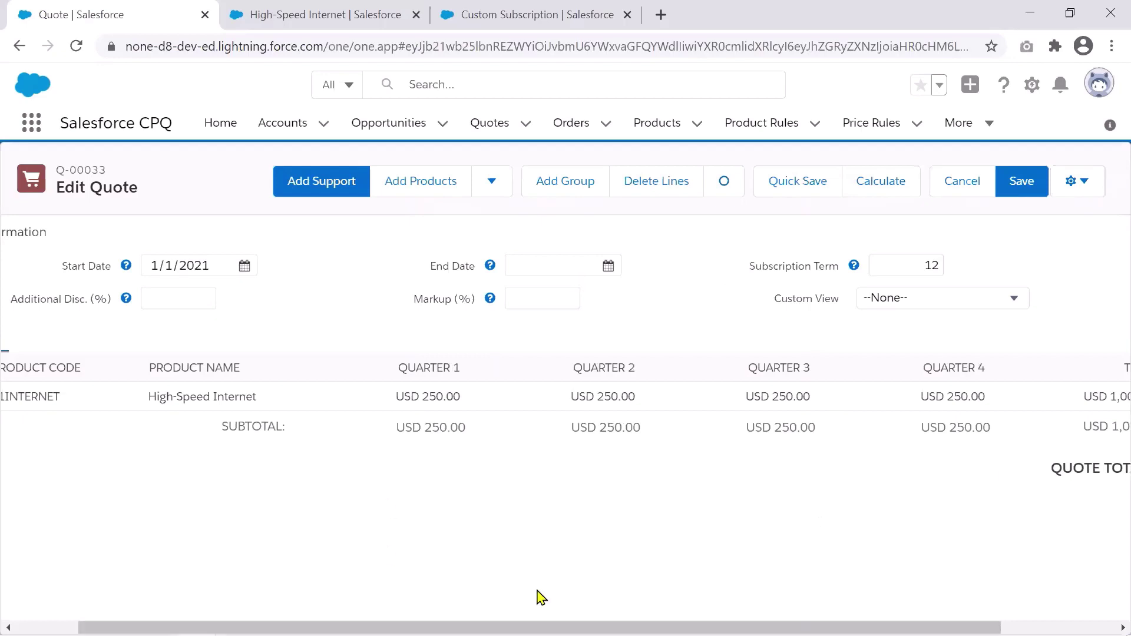
Expand the High-Speed Internet line to show its quarterly segment details down to the net totals.
click(643, 628)
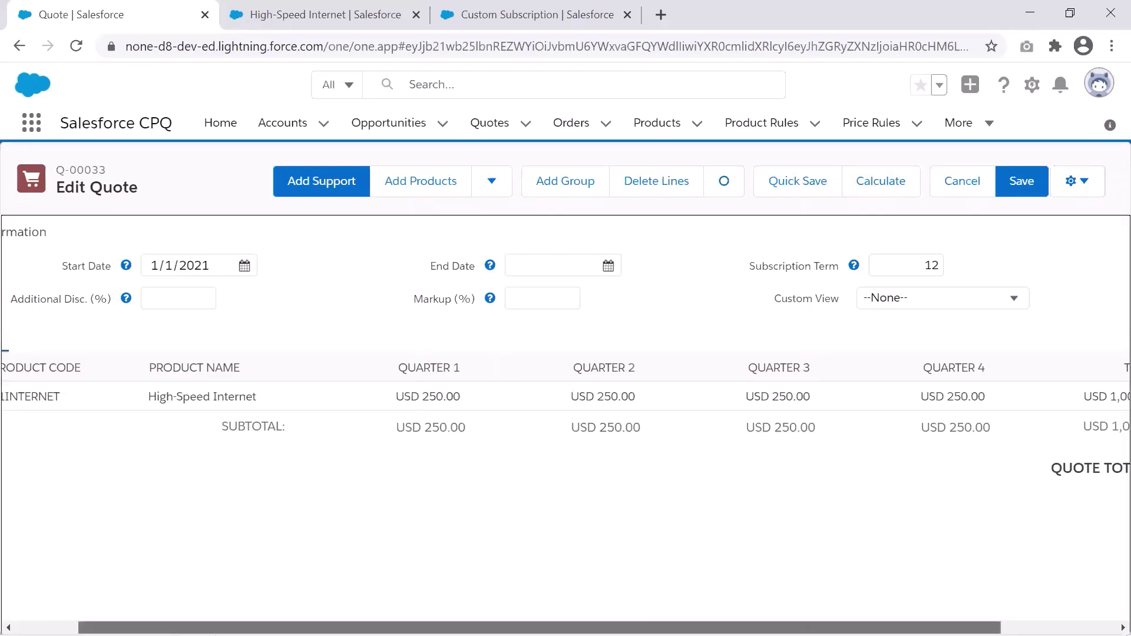
drag(642, 627, 580, 628)
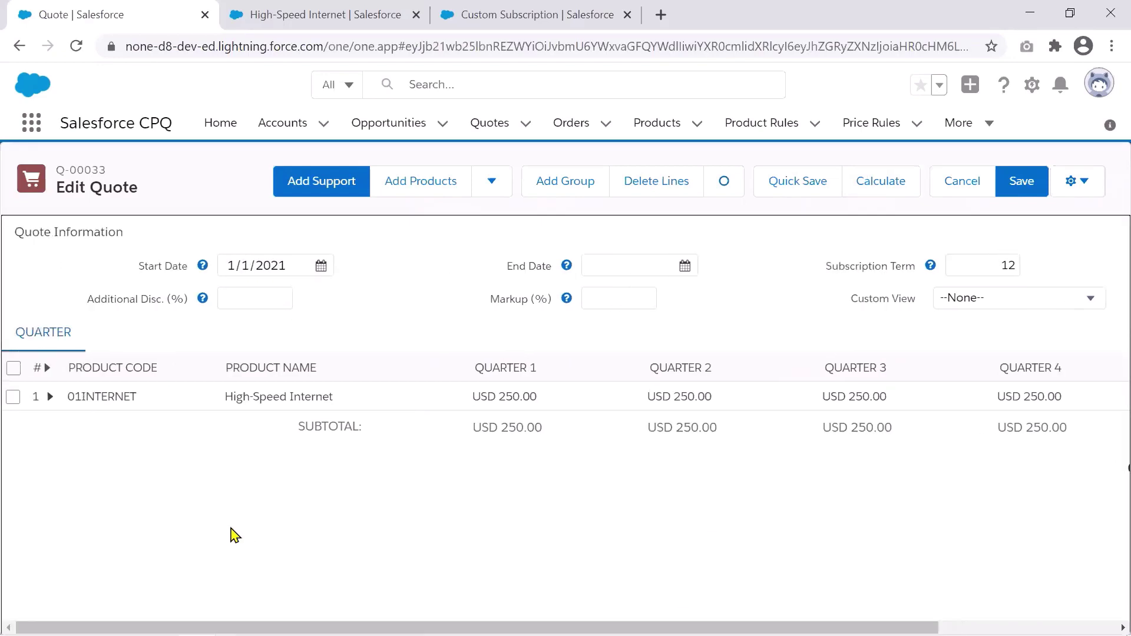
click(50, 397)
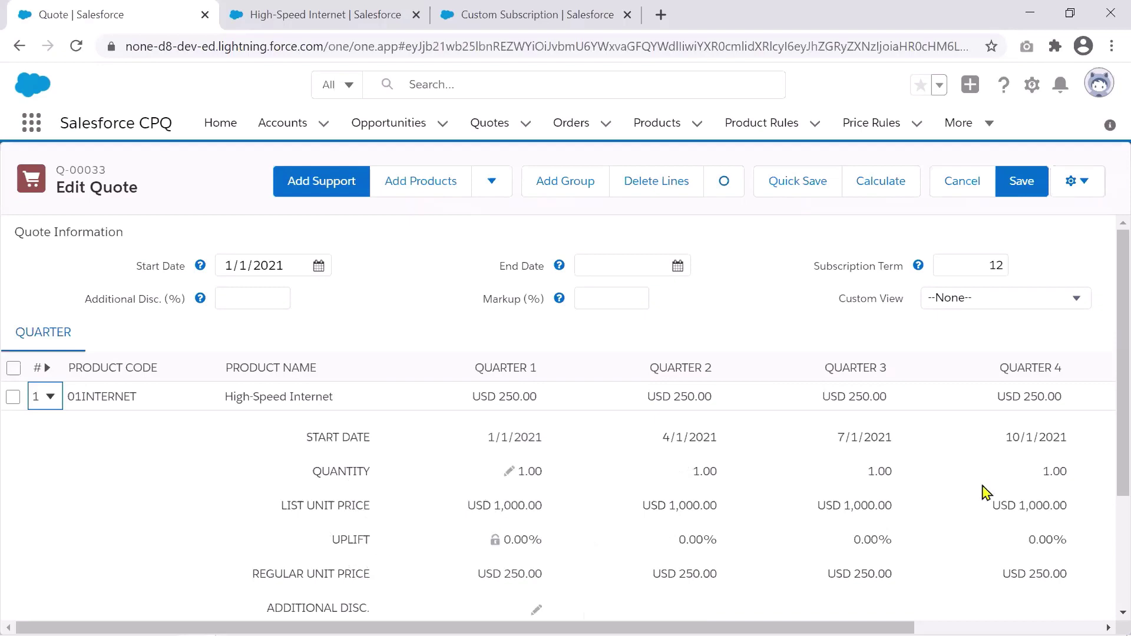
scroll(1108, 501, down, 1)
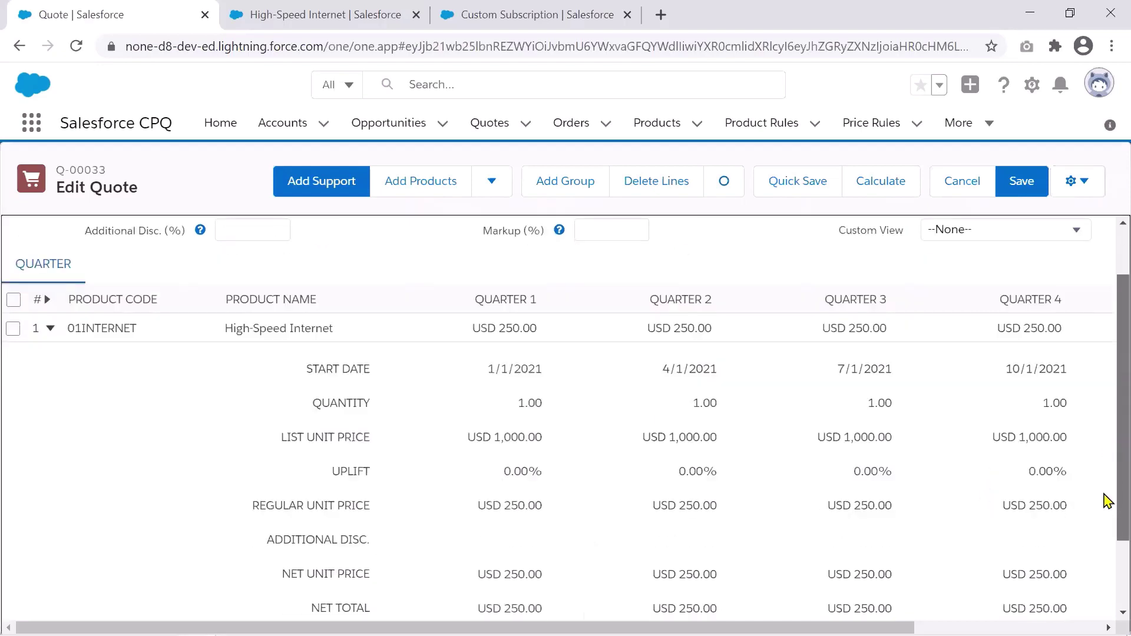
scroll(1107, 501, down, 1)
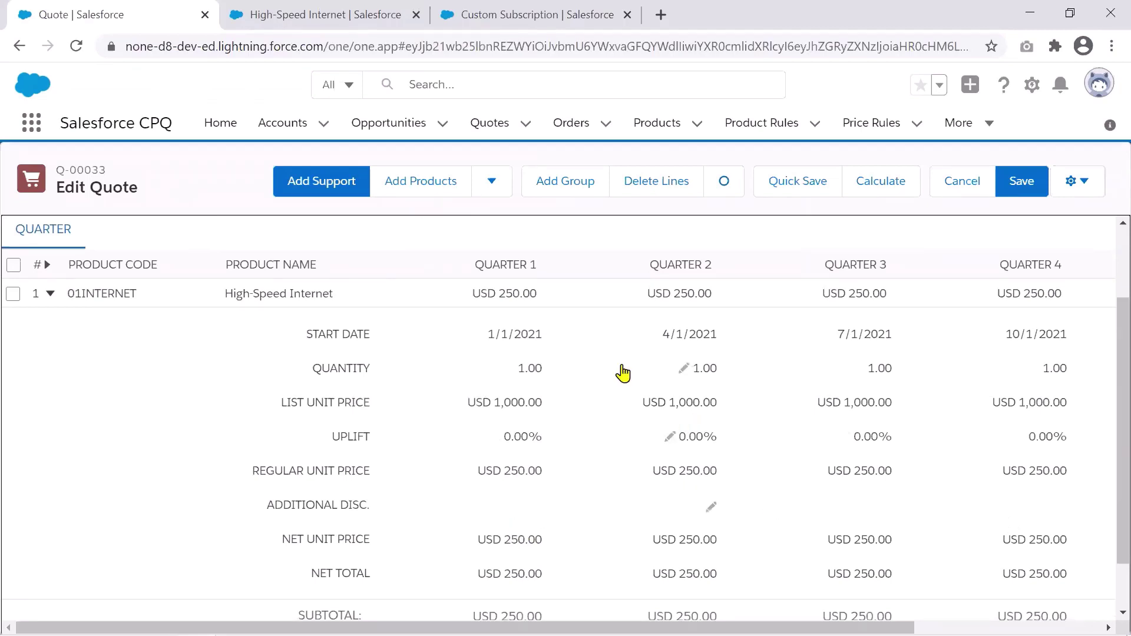
Set the High-Speed Internet quantities to 2 for Quarter 2, 2 for Quarter 3 and 4 for Quarter 4, and recalculate the quote.
click(683, 371)
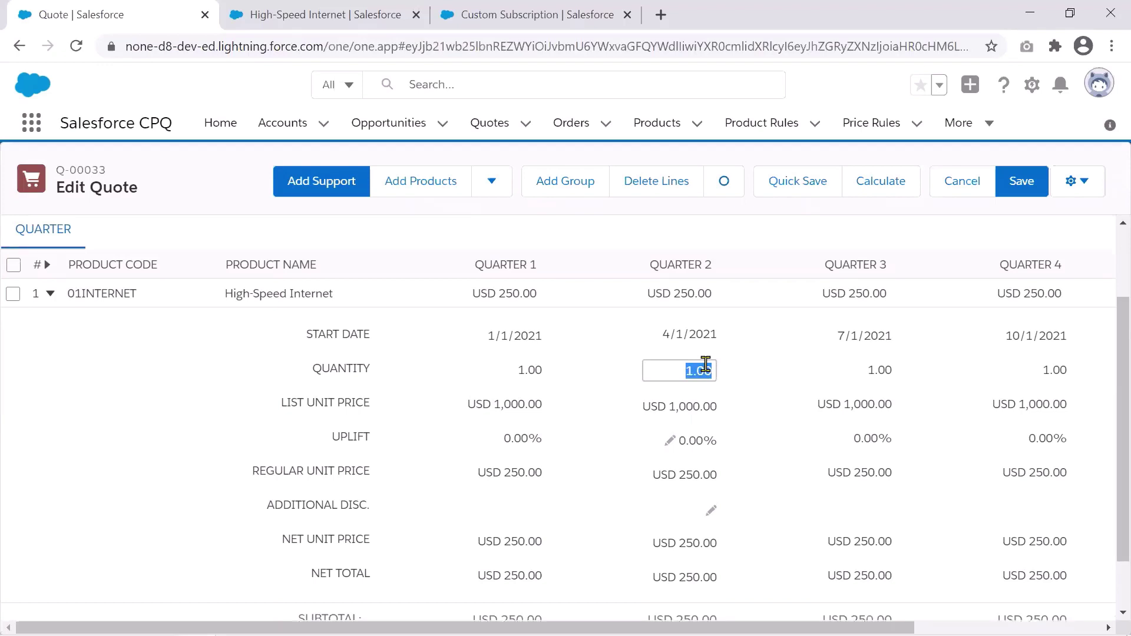
key(BackSpace)
text(2)
click(828, 372)
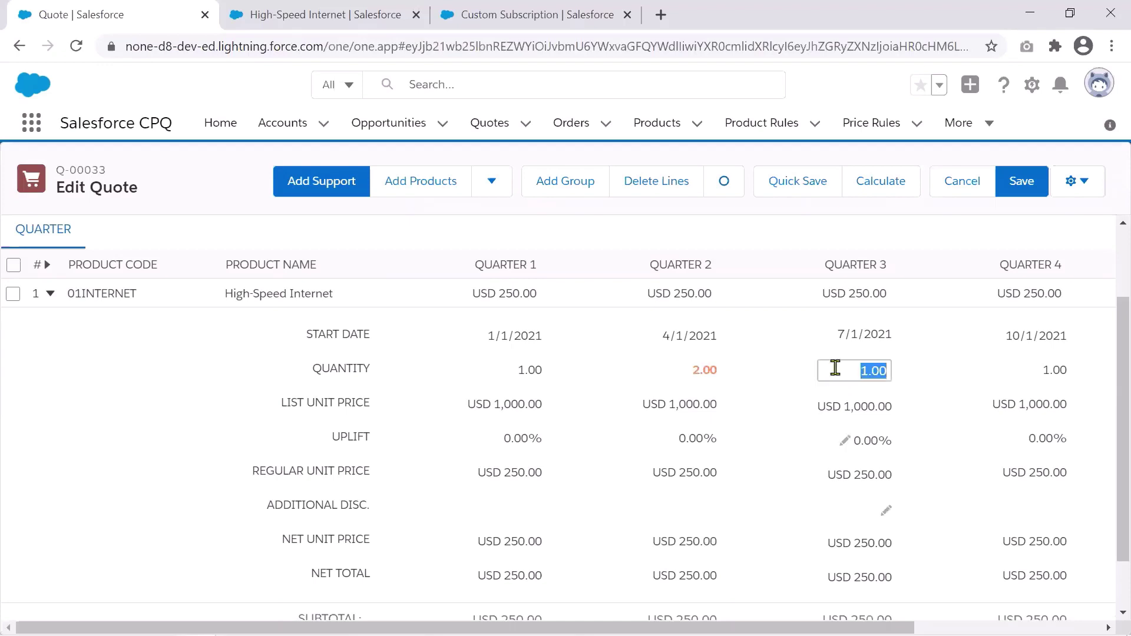
text(2)
click(1005, 370)
text(4)
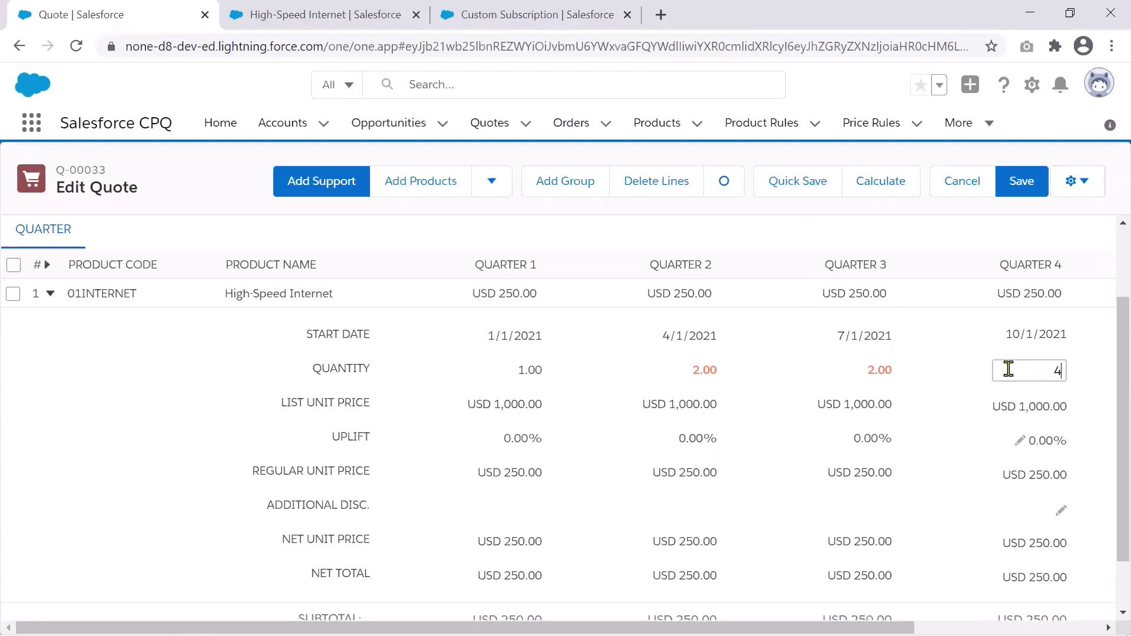
click(958, 358)
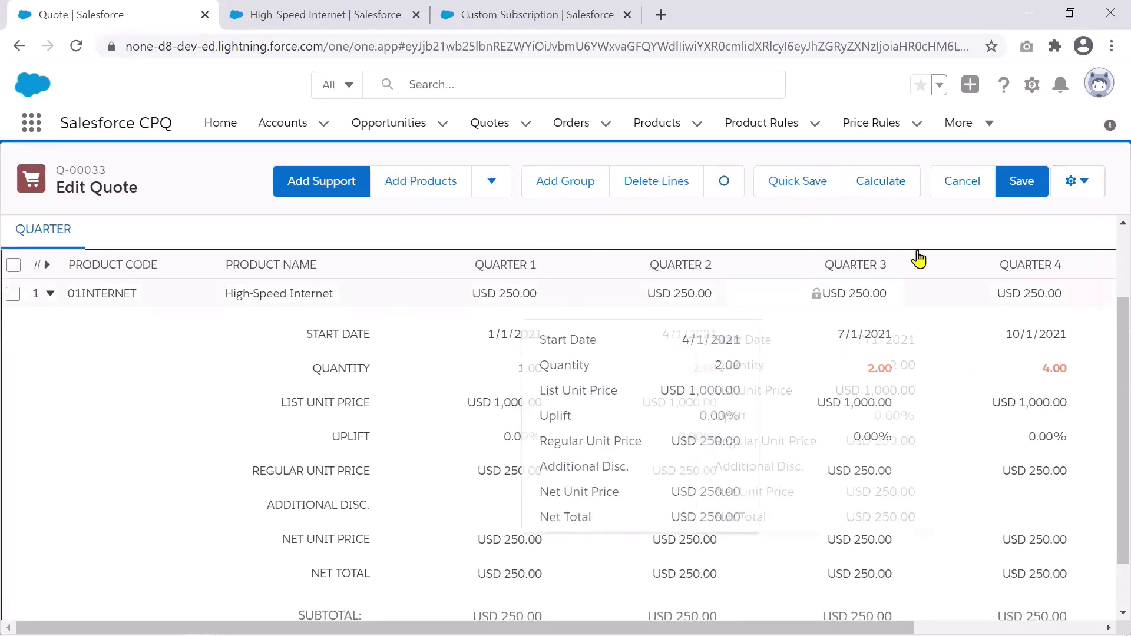
click(885, 186)
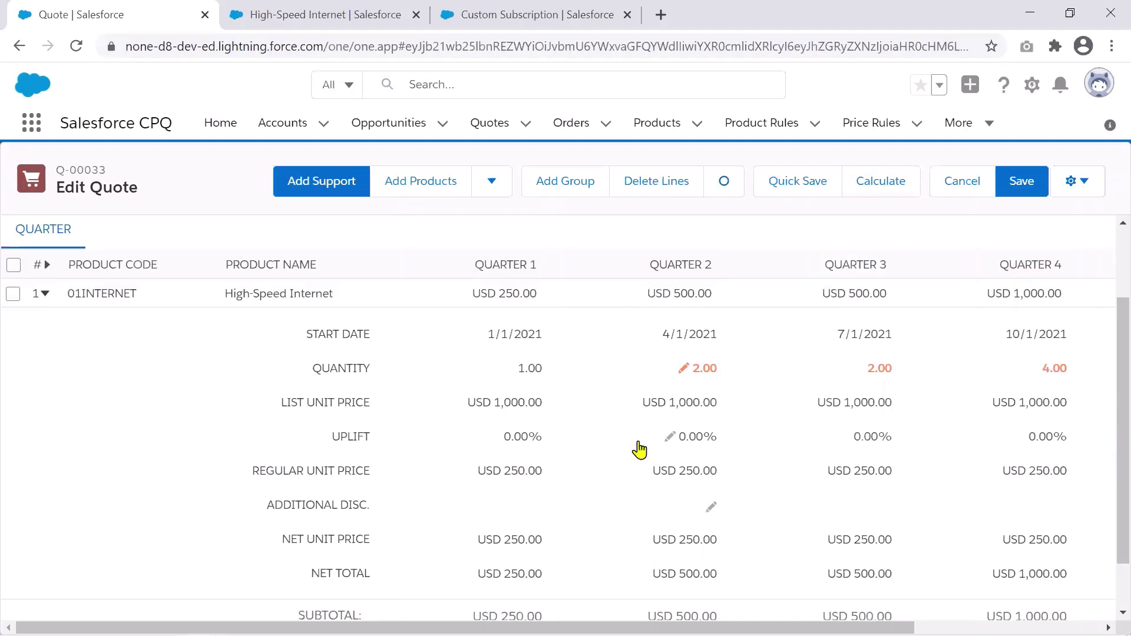
Set the Quarter 2 uplift of High-Speed Internet to 10% and recalculate the quote.
click(666, 437)
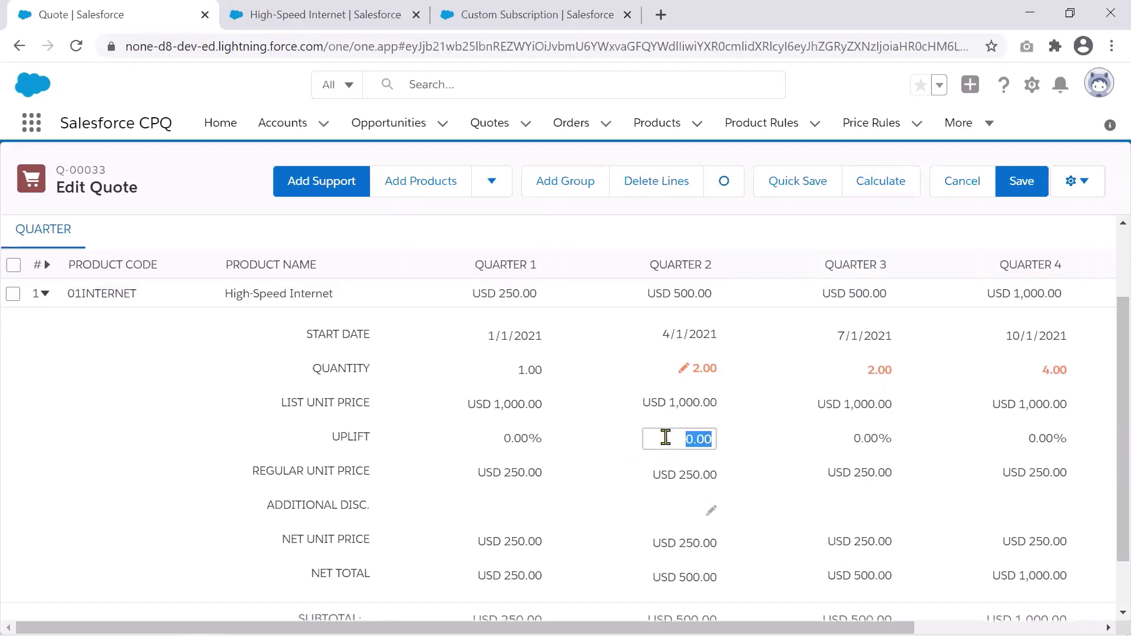
text(10)
click(880, 187)
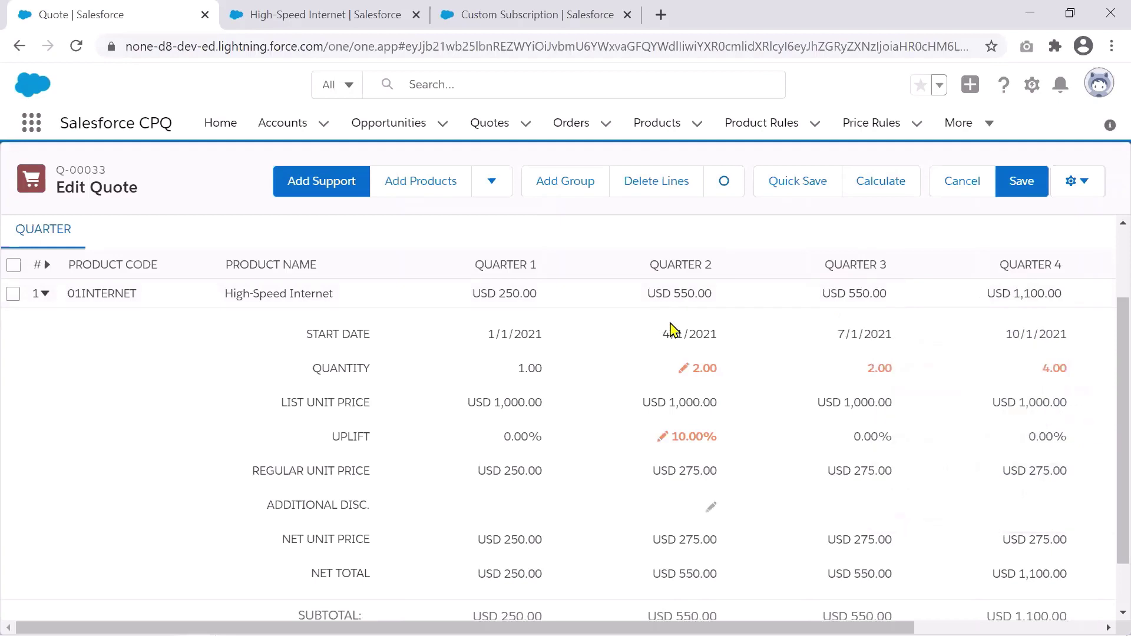
mouse_move(1016, 297)
Set the Quarter 3 uplift of High-Speed Internet to 5% and recalculate the quote.
click(849, 438)
text(5)
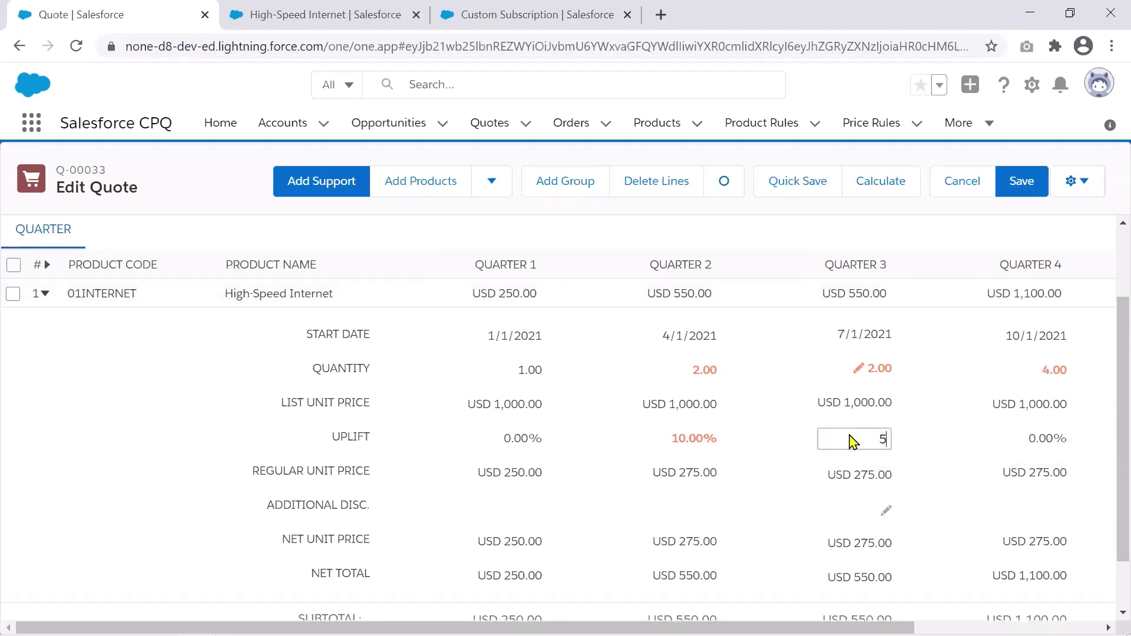
click(886, 198)
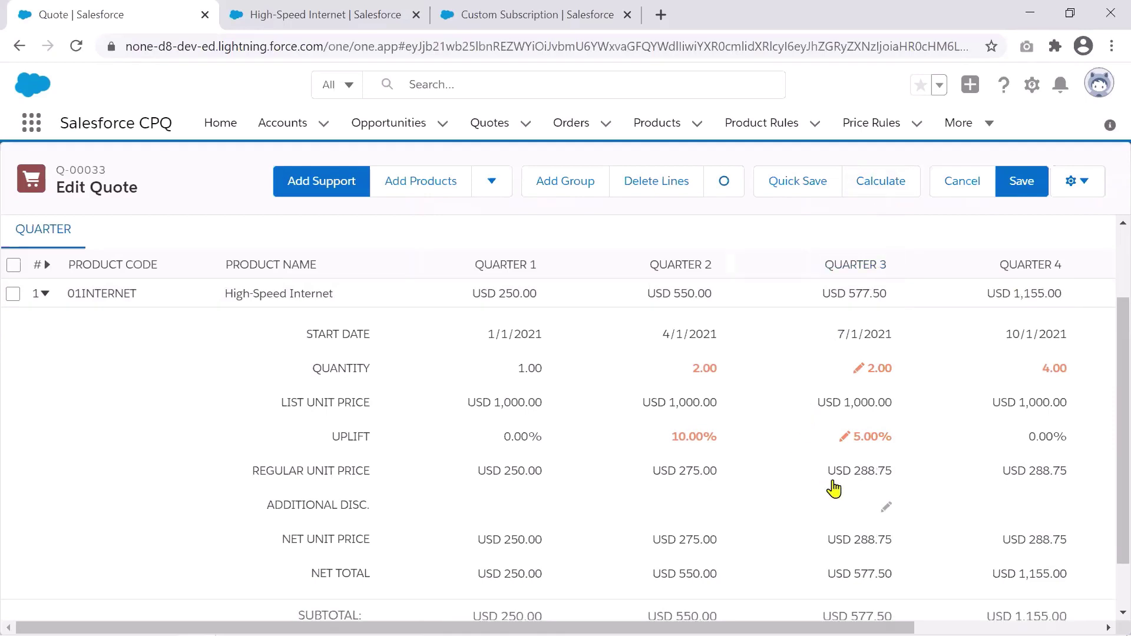
Give Quarter 4 of High-Speed Internet an additional discount of 10% and recalculate the quote.
click(1061, 507)
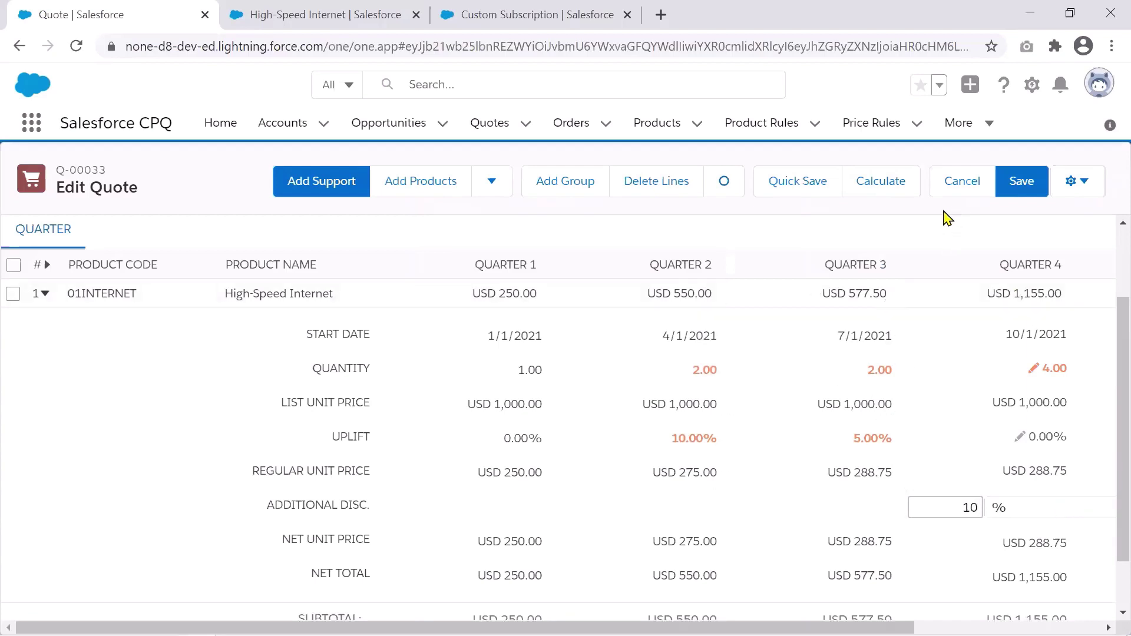
click(887, 186)
mouse_move(980, 293)
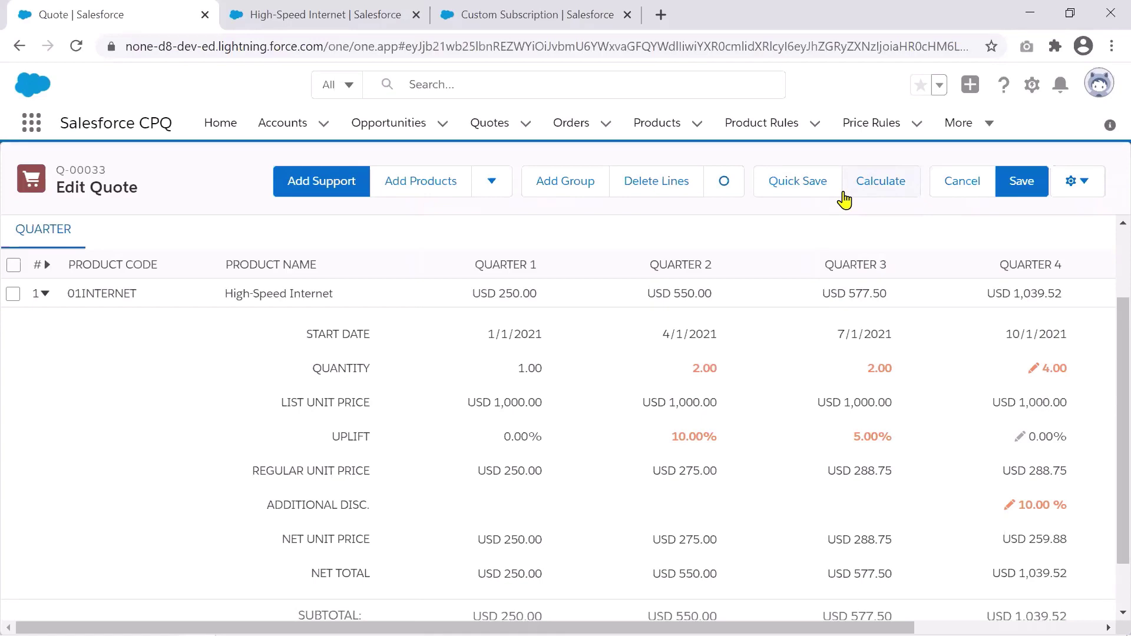
Add the Apple Smart Watch Warranty (ASM-WARRANTY) product to the quote.
click(1108, 348)
scroll(1106, 366, down, 1)
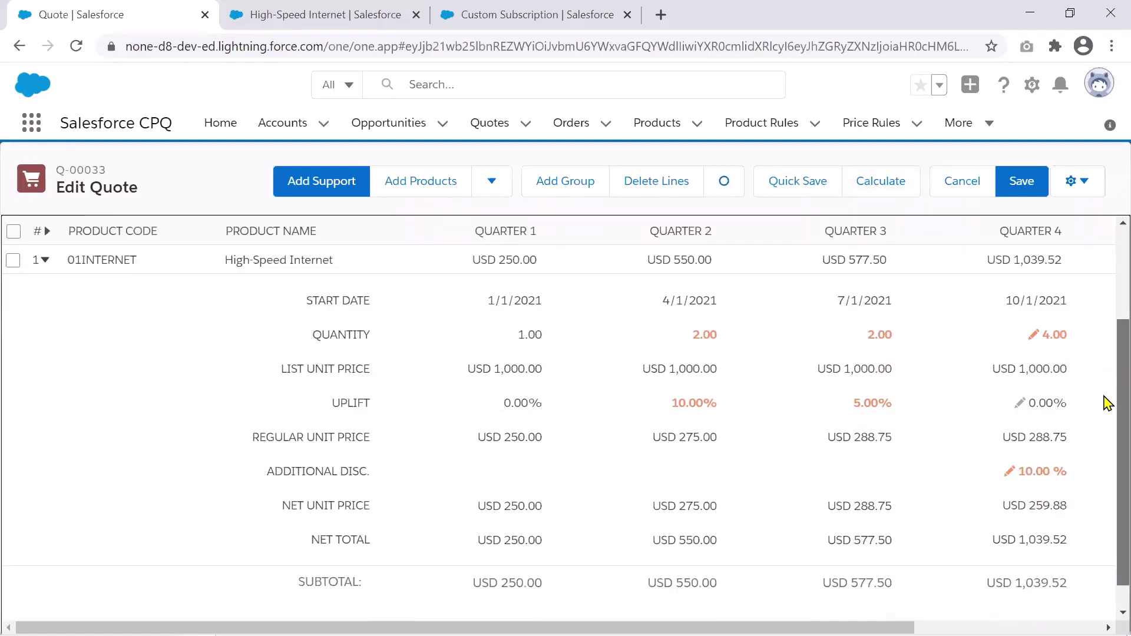
scroll(1107, 348, up, 1)
scroll(1107, 336, up, 2)
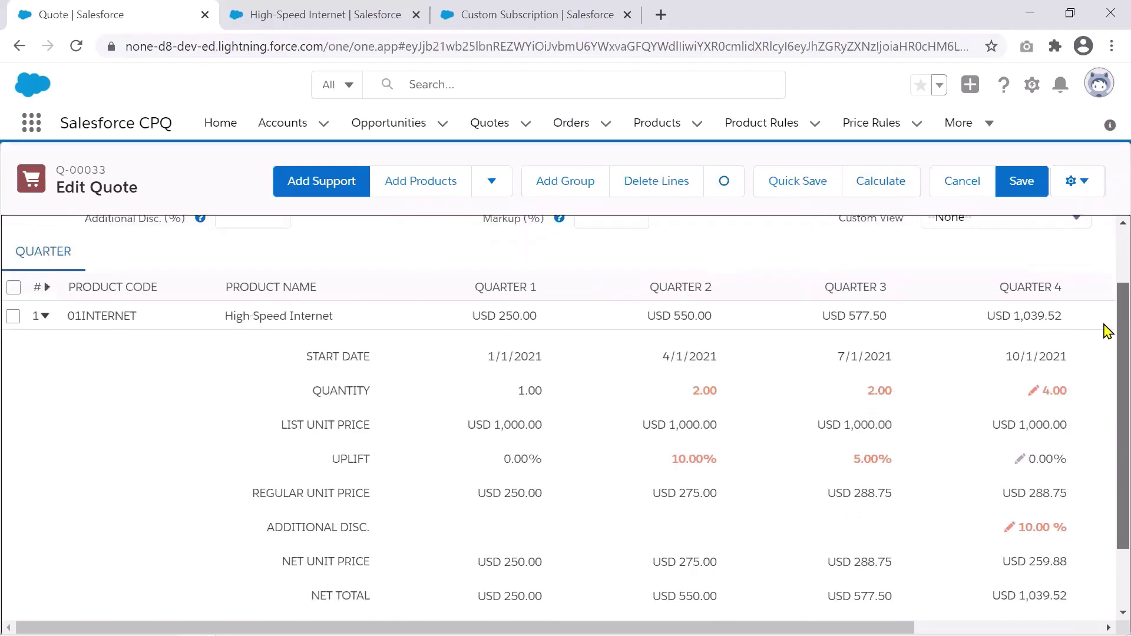
scroll(1107, 305, down, 1)
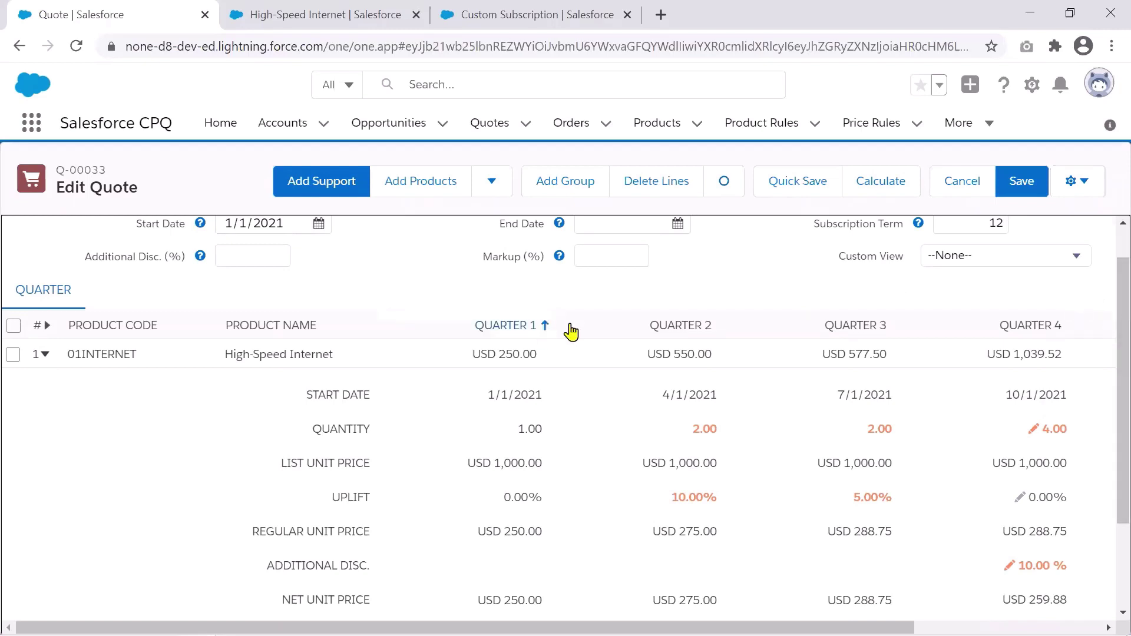
click(424, 188)
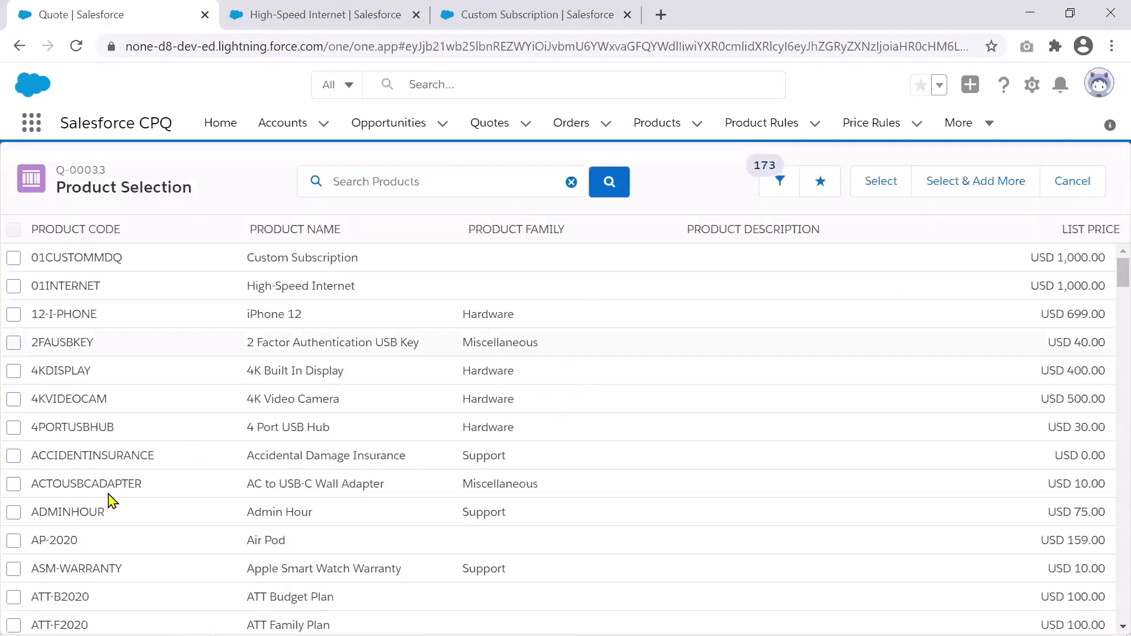
click(13, 570)
click(892, 196)
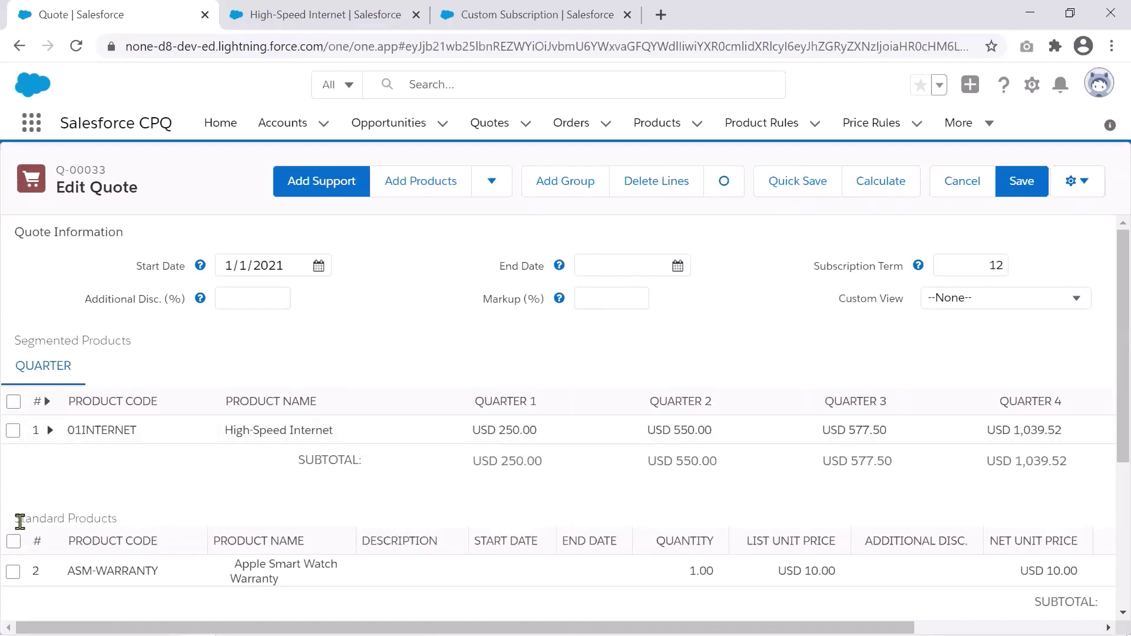
Compare the Segmented Products and Standard Products sections, including the quarterly details of High-Speed Internet.
drag(20, 521, 81, 520)
click(108, 340)
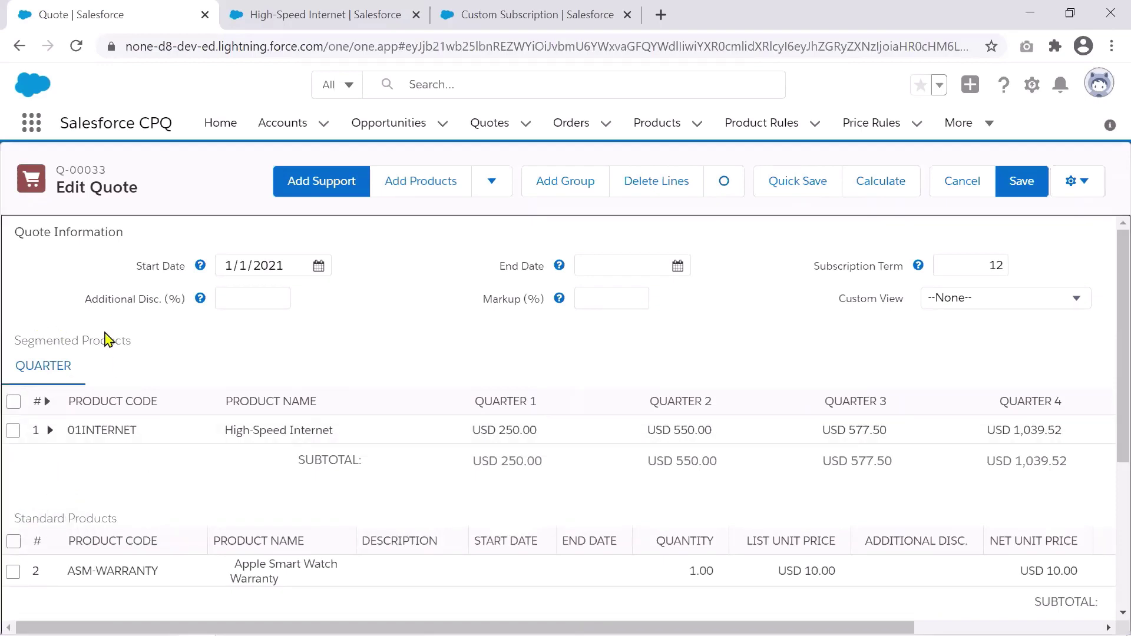
drag(46, 341, 115, 340)
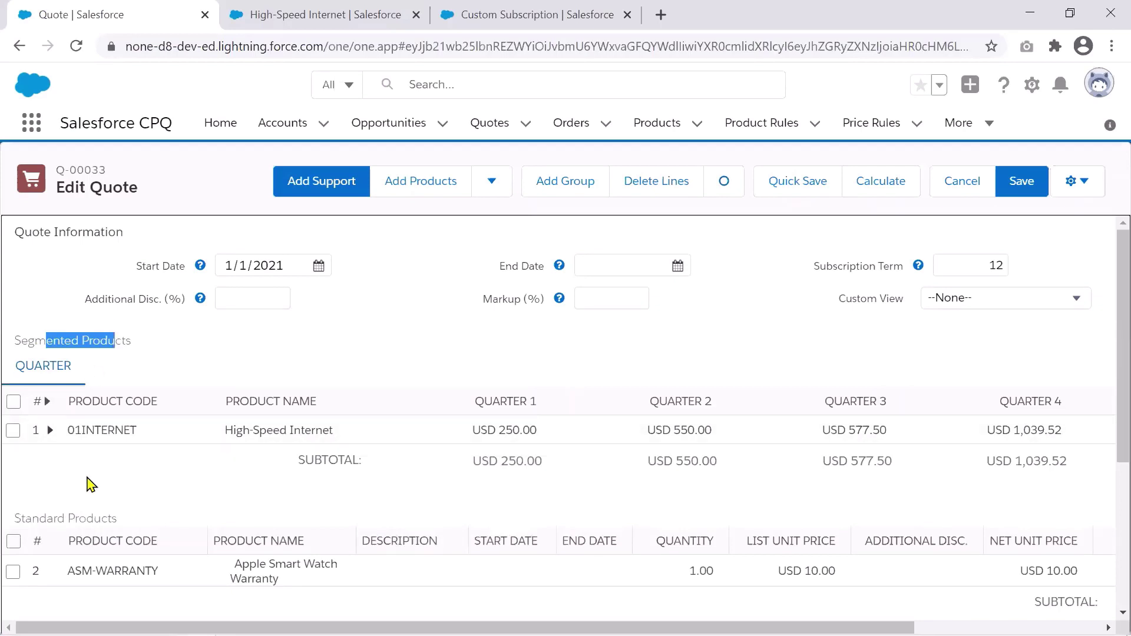
click(50, 432)
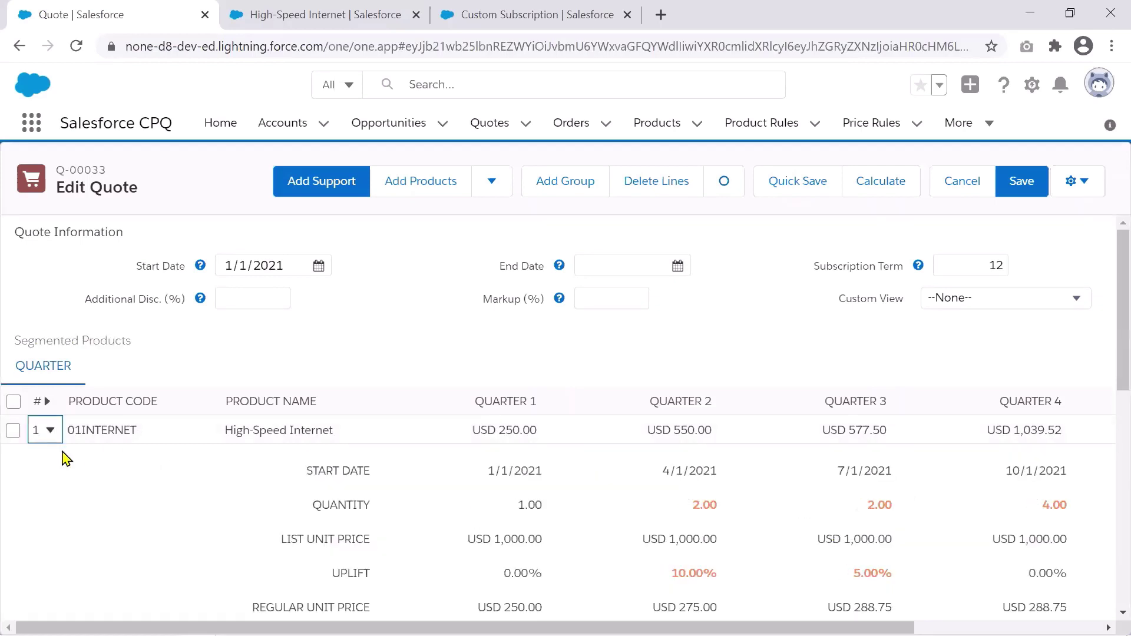
click(51, 432)
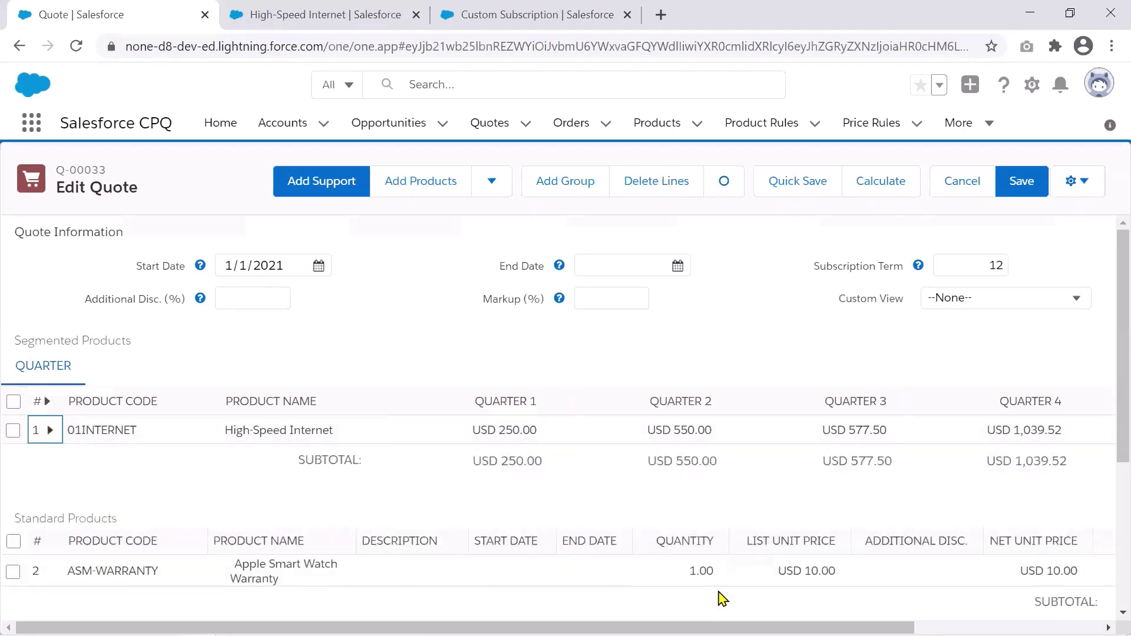
Set the quantity of Apple Smart Watch Warranty to 2 and recalculate the quote.
click(689, 574)
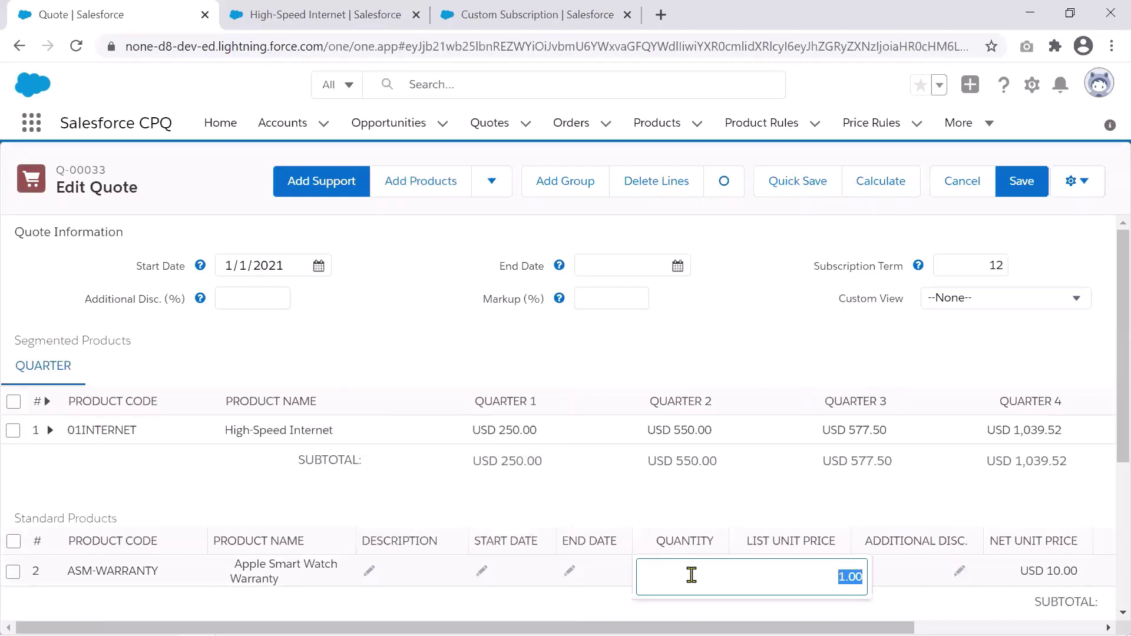
text(2)
click(881, 185)
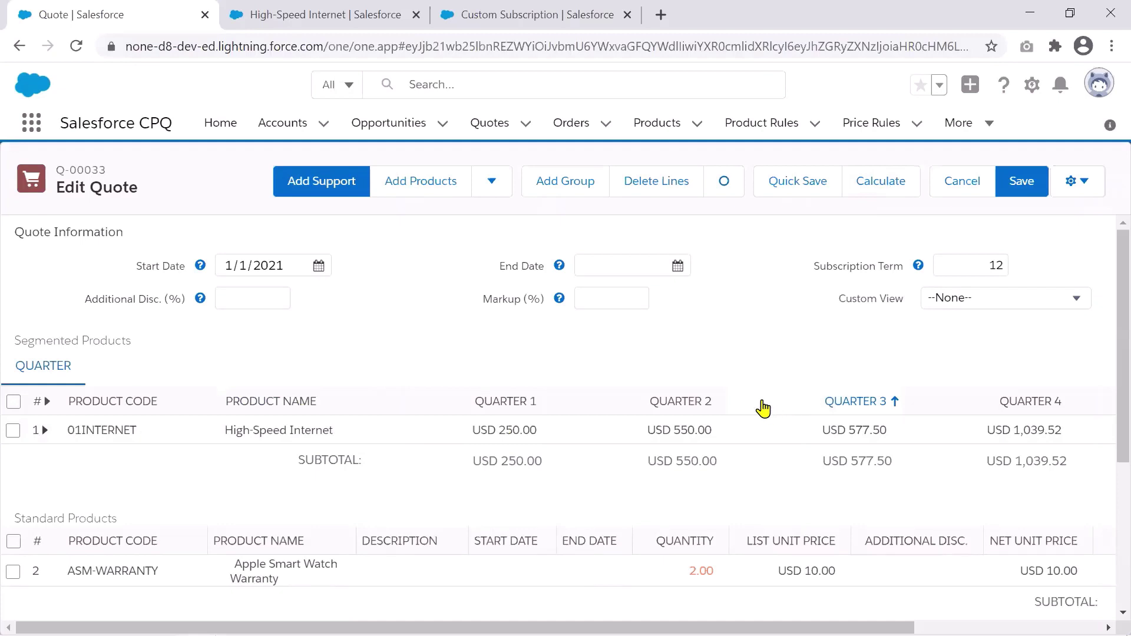
Open the High-Speed Internet product record and start a new price dimension from its related records.
click(290, 9)
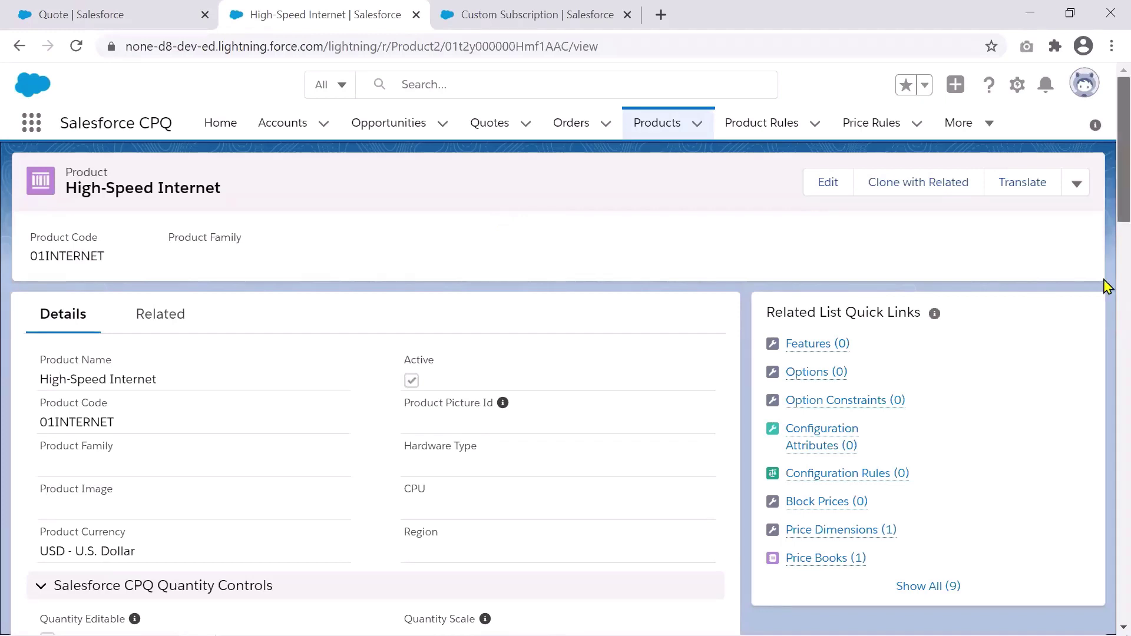
scroll(1108, 352, down, 12)
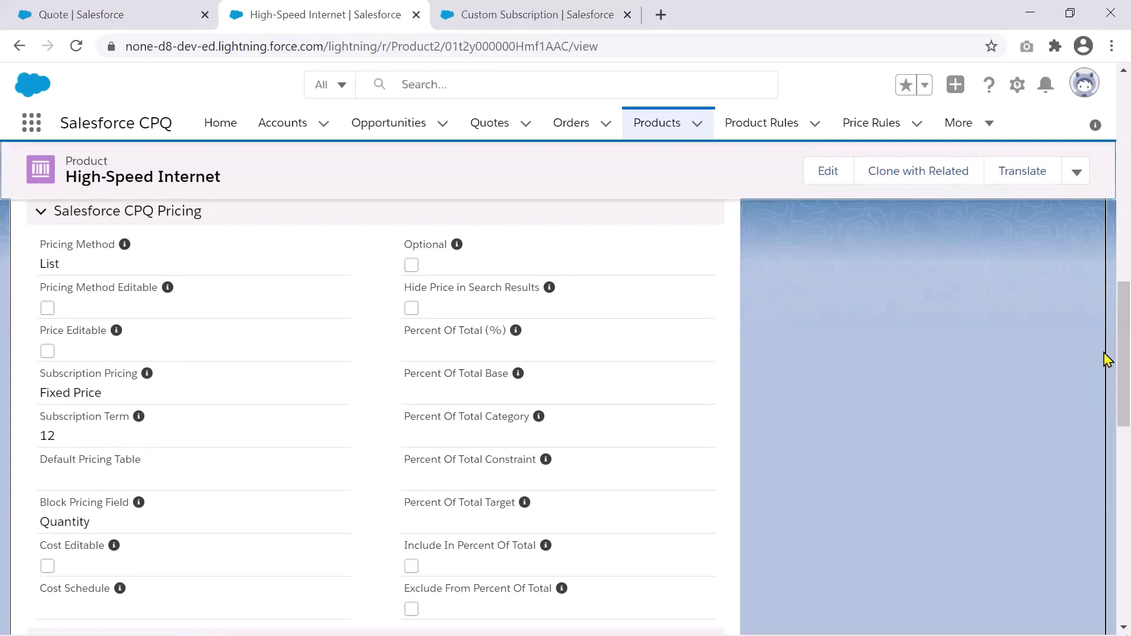
drag(1107, 321, 1083, 163)
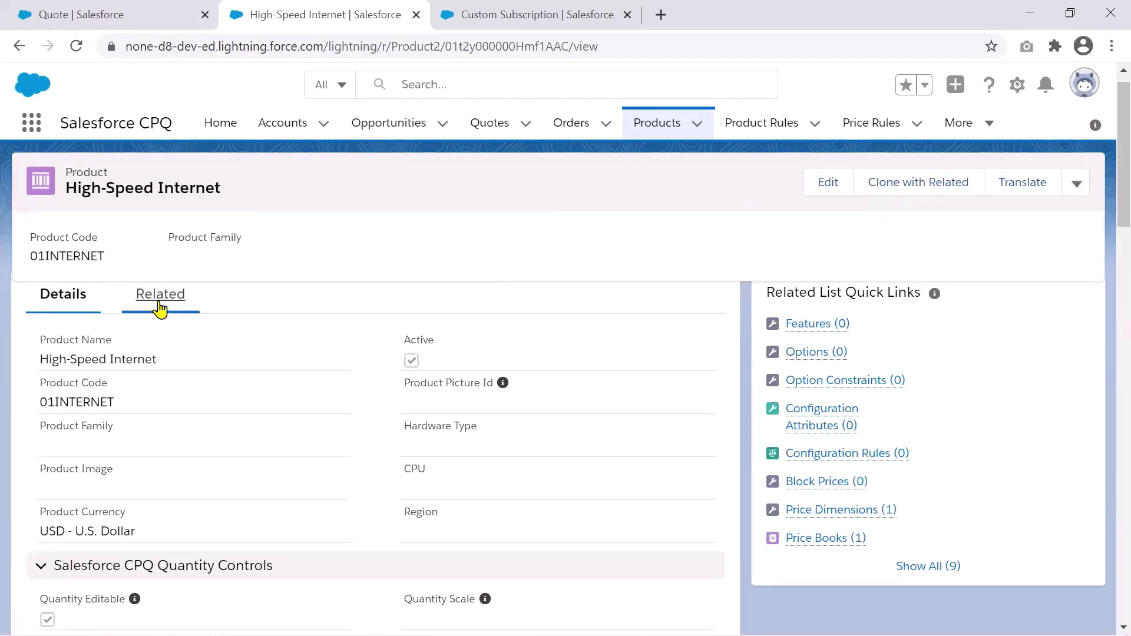
click(159, 306)
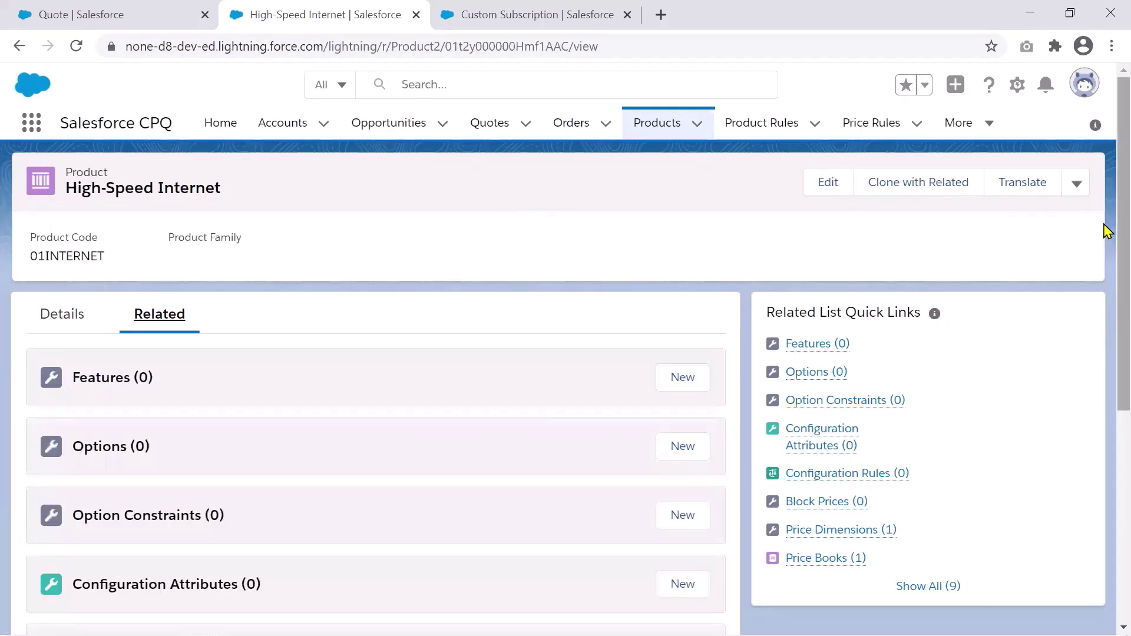
scroll(1104, 354, down, 5)
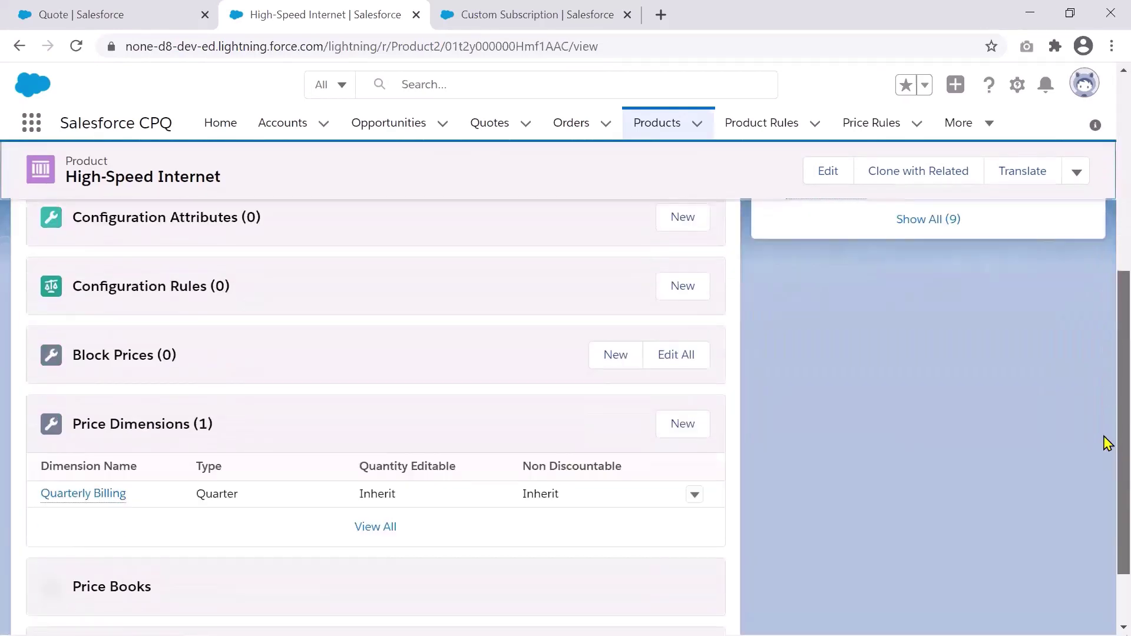
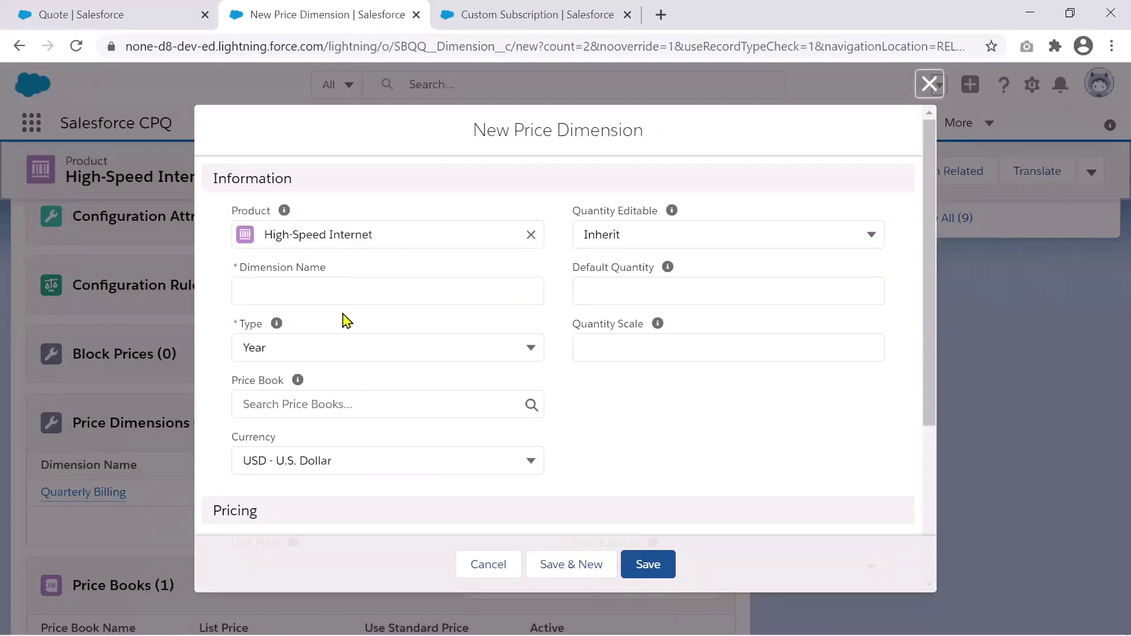
Try to save a second time-based price dimension for High-Speed Internet, named Yearly with type Year.
click(344, 279)
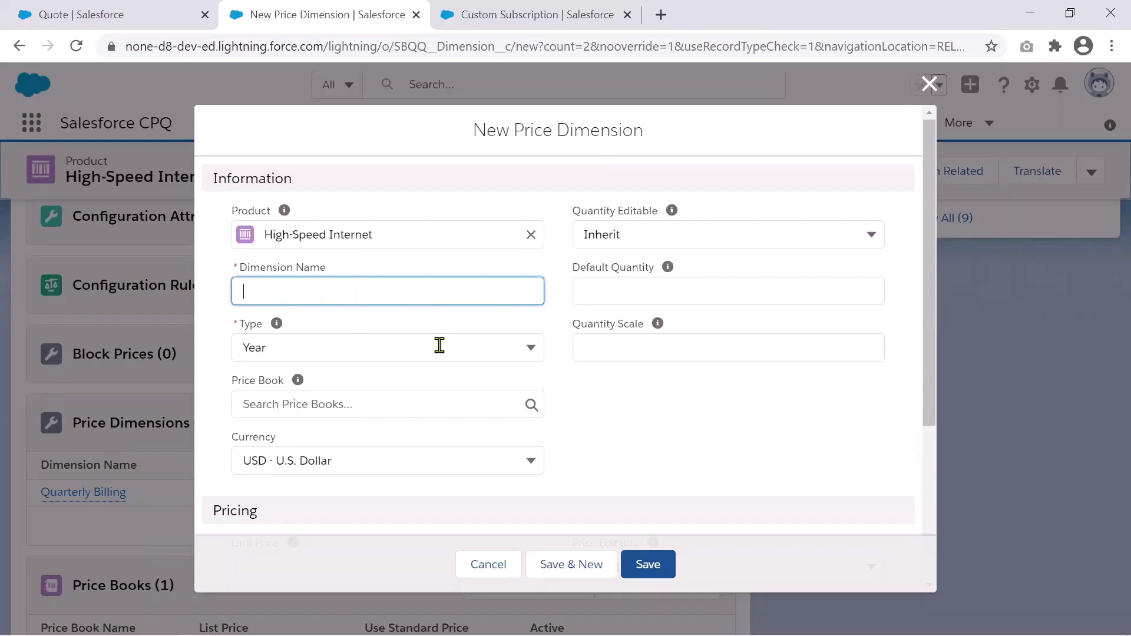
click(476, 349)
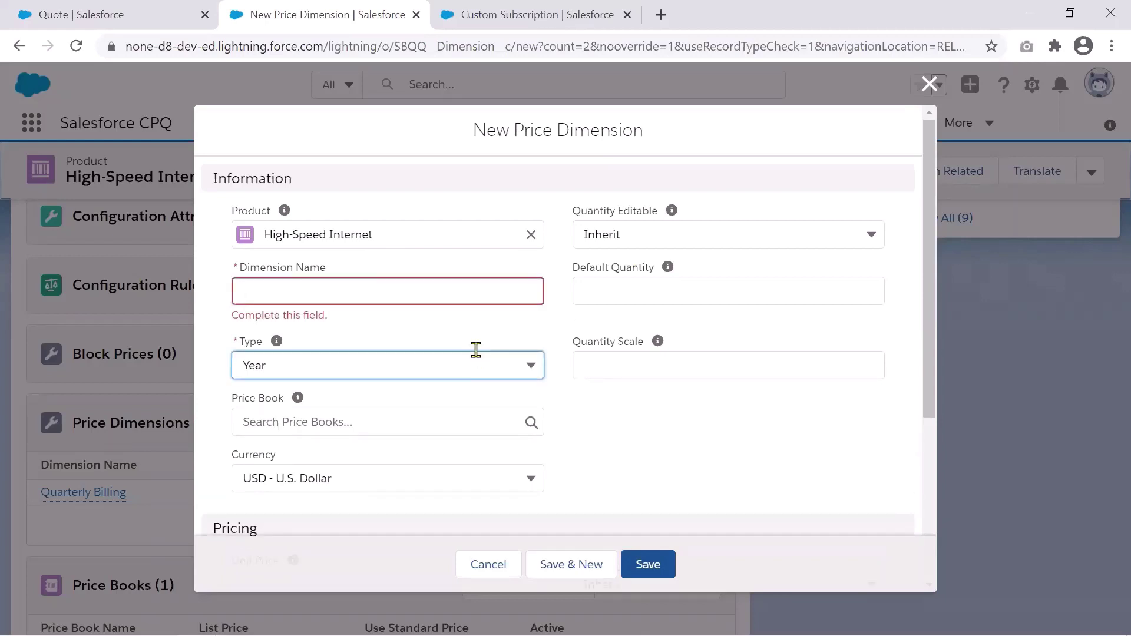
click(488, 364)
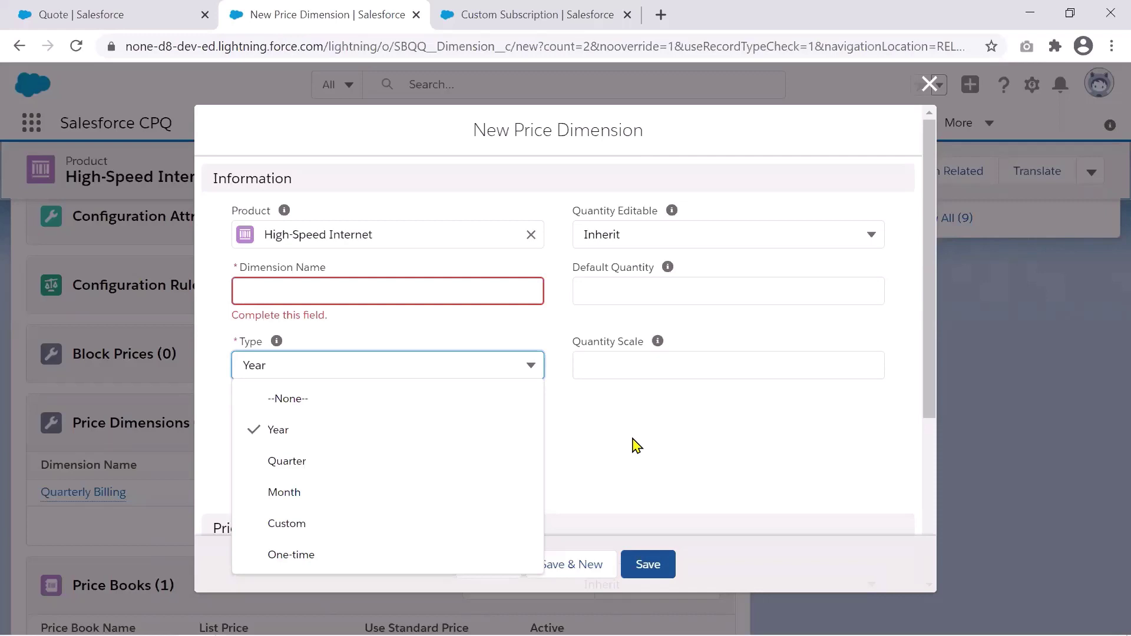
click(602, 452)
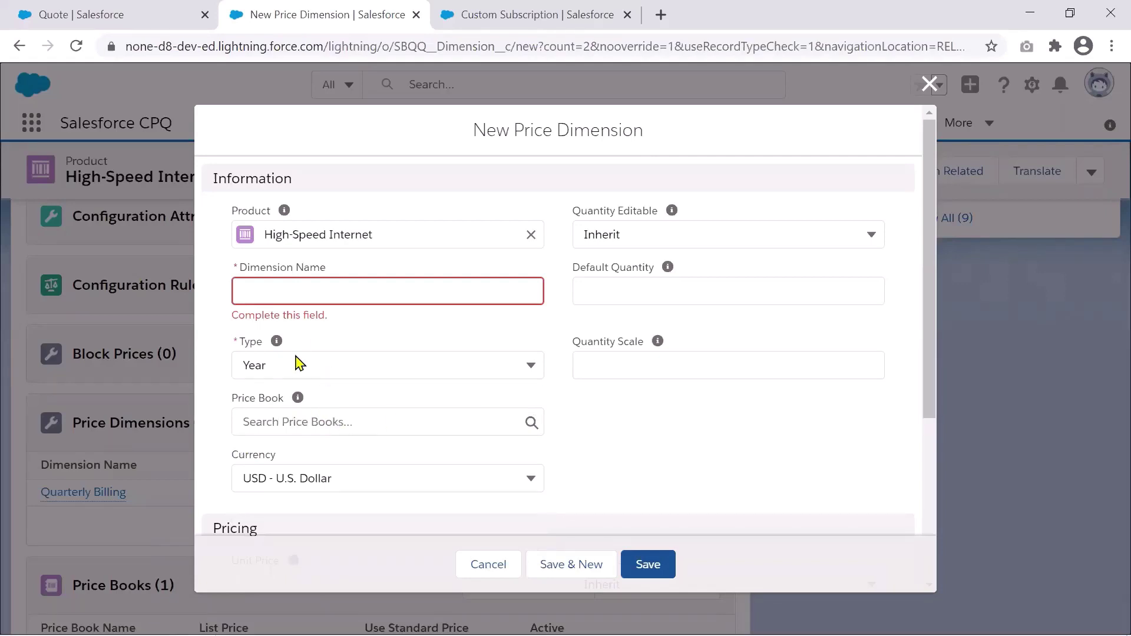
click(328, 293)
text(Yearly)
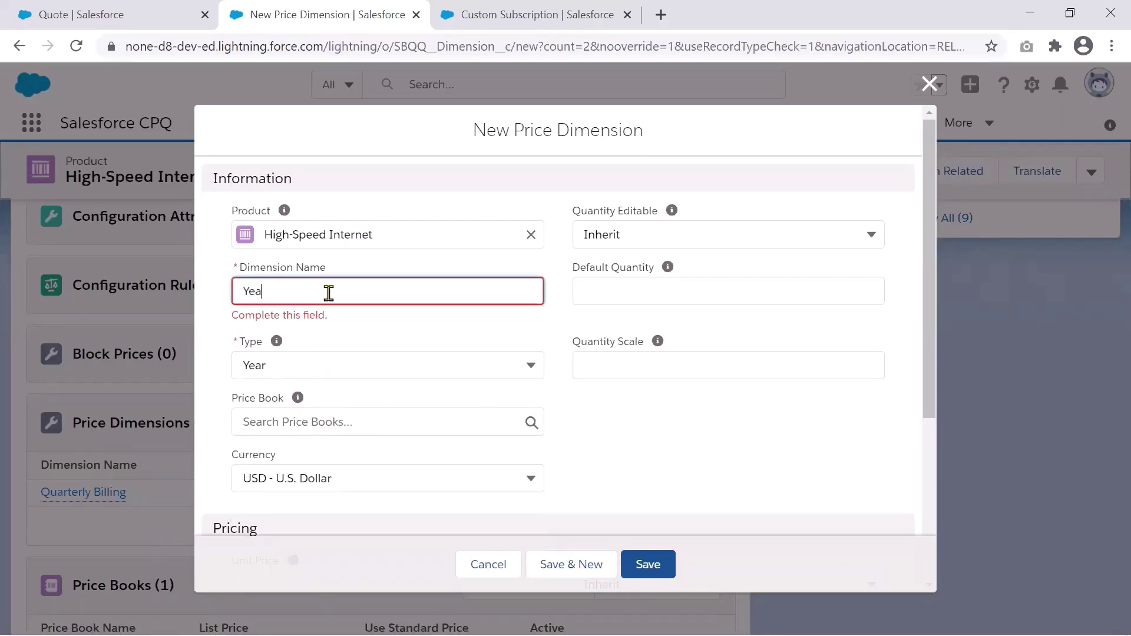
click(671, 566)
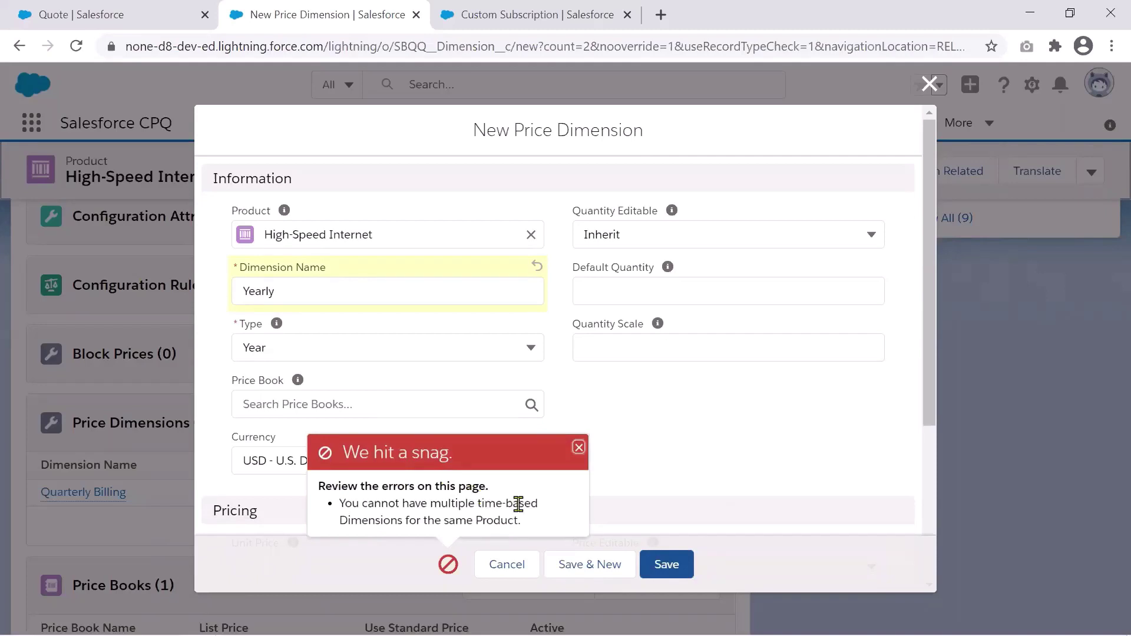
click(578, 448)
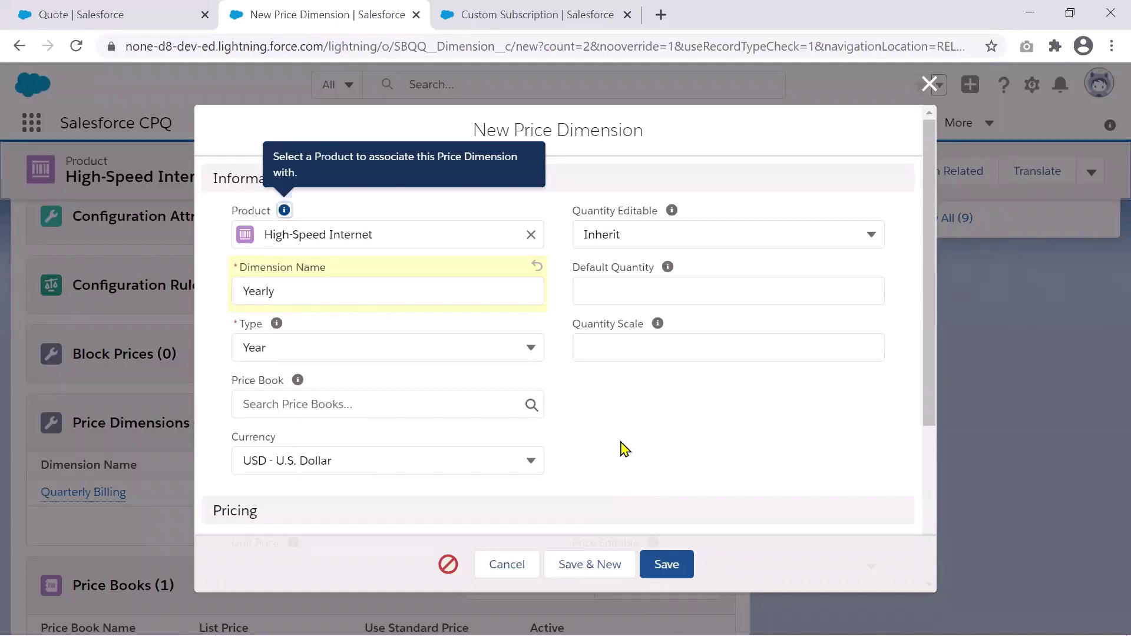
Rename the new price dimension to Installation Charge and set its type to One-time.
click(508, 350)
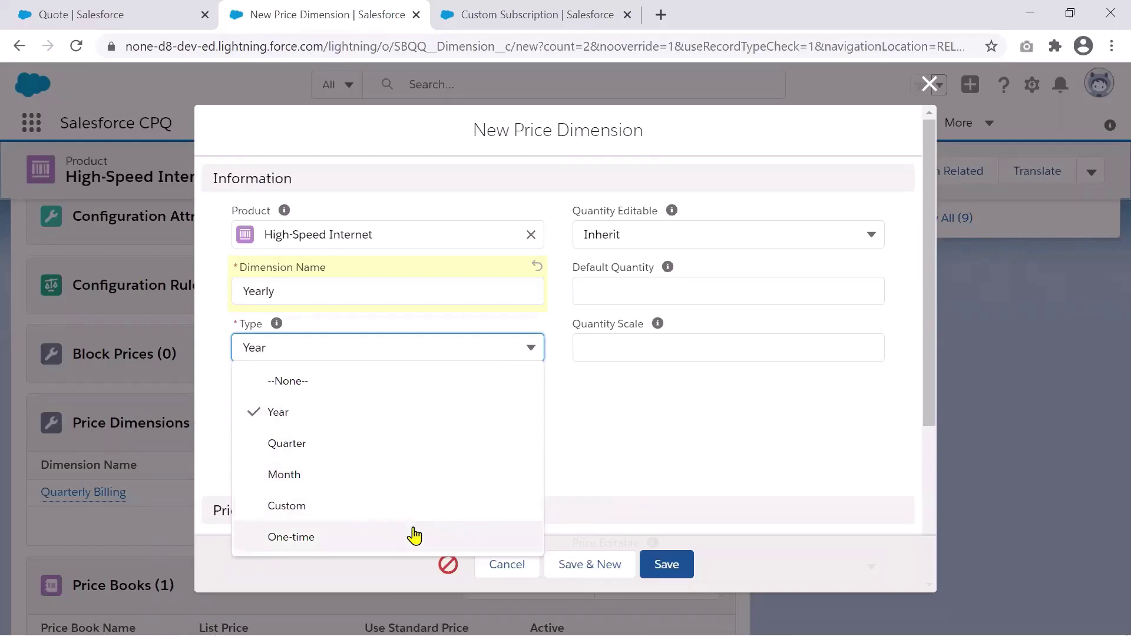
click(639, 416)
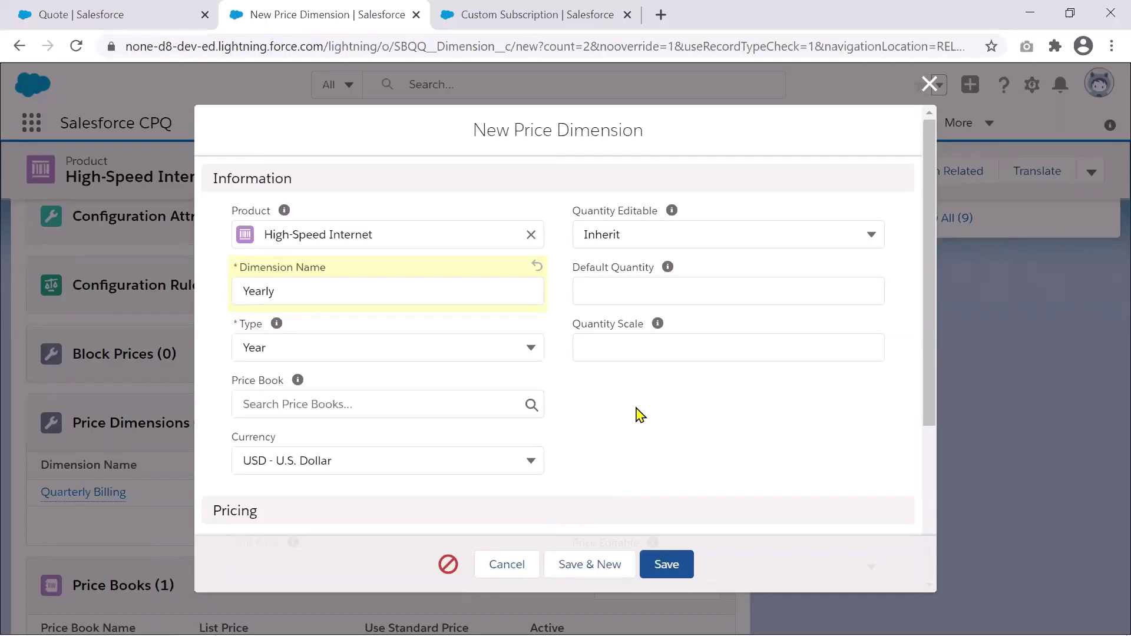
click(289, 287)
key(BackSpace)
text(Installation Charge)
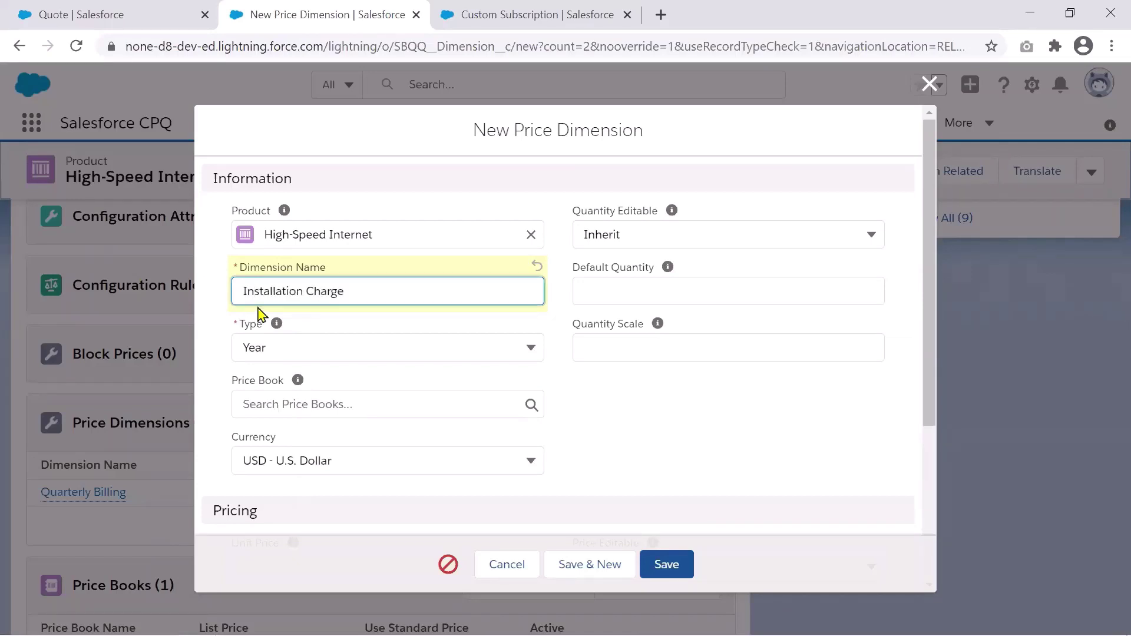
click(283, 343)
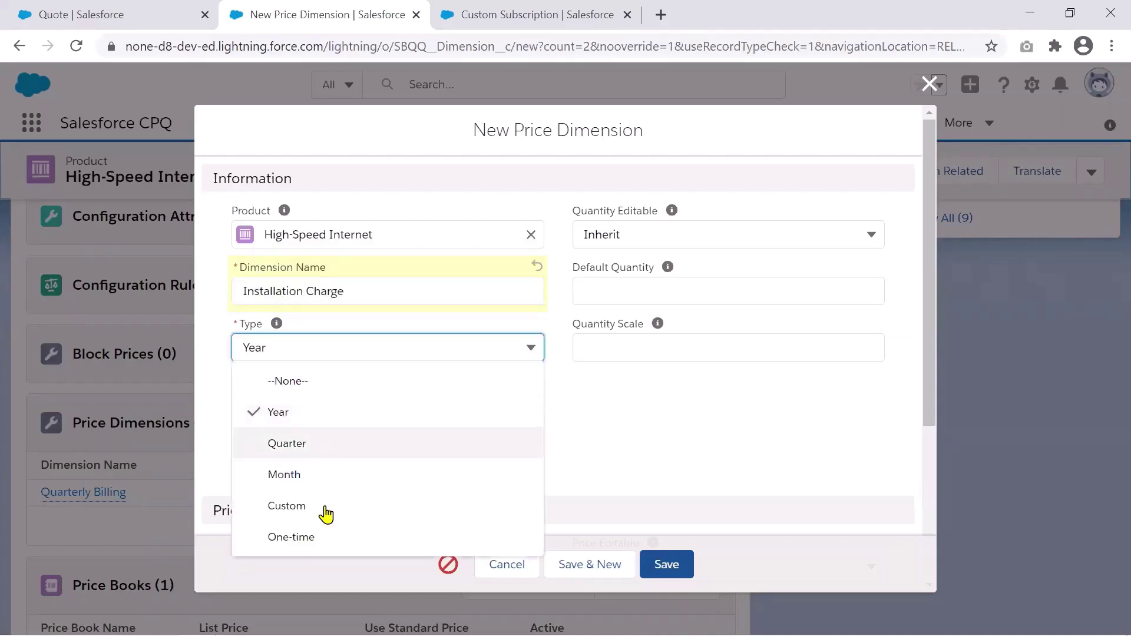
click(323, 536)
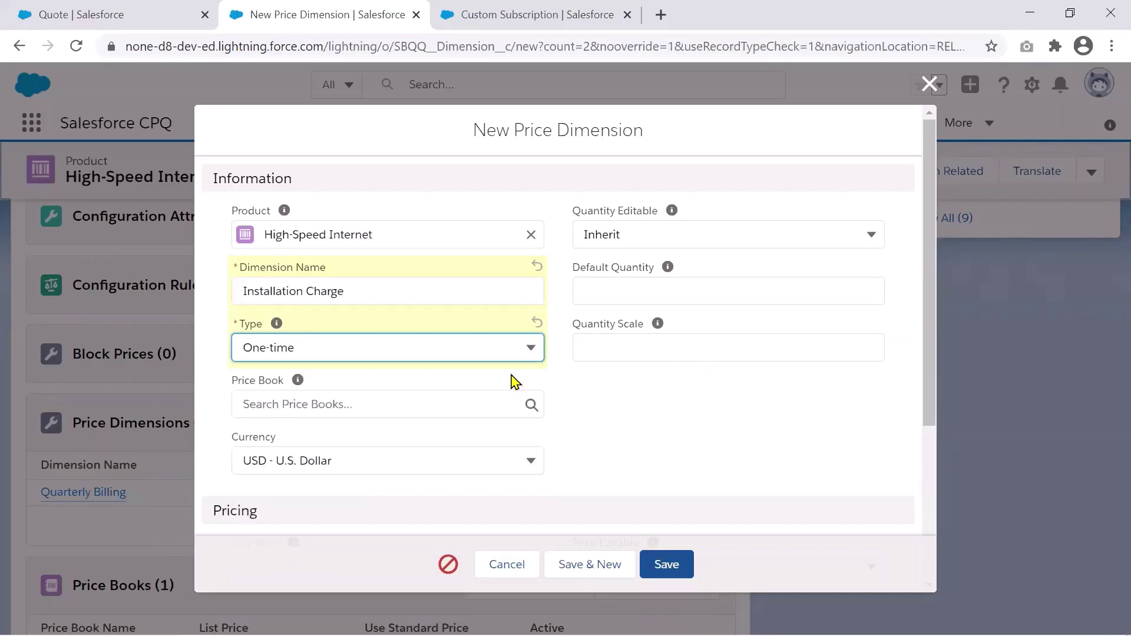
click(531, 352)
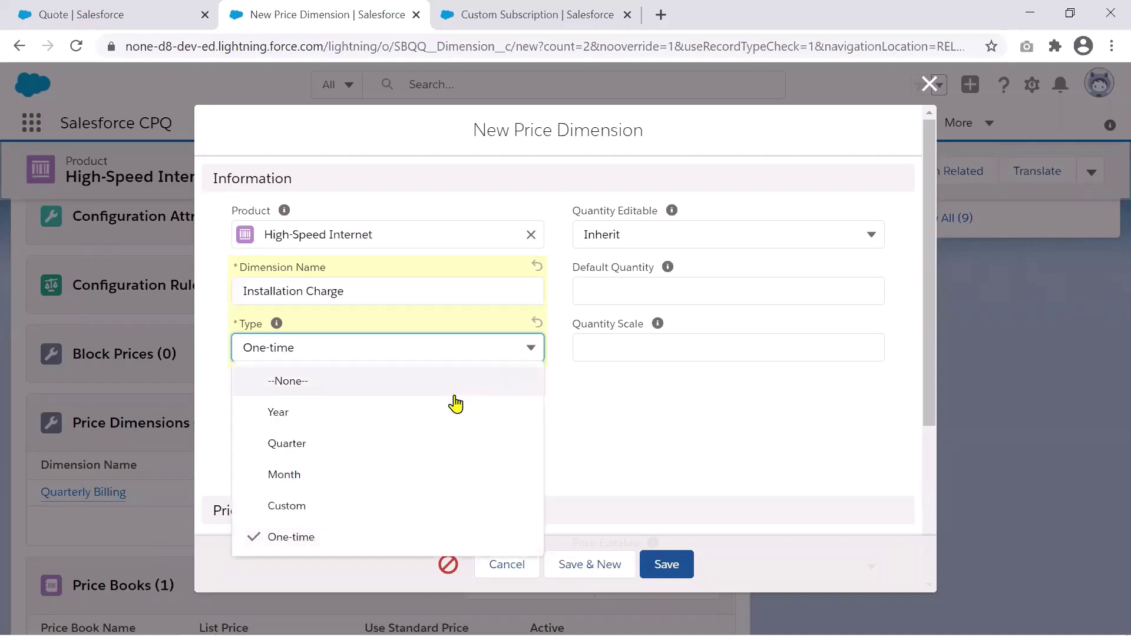
click(590, 420)
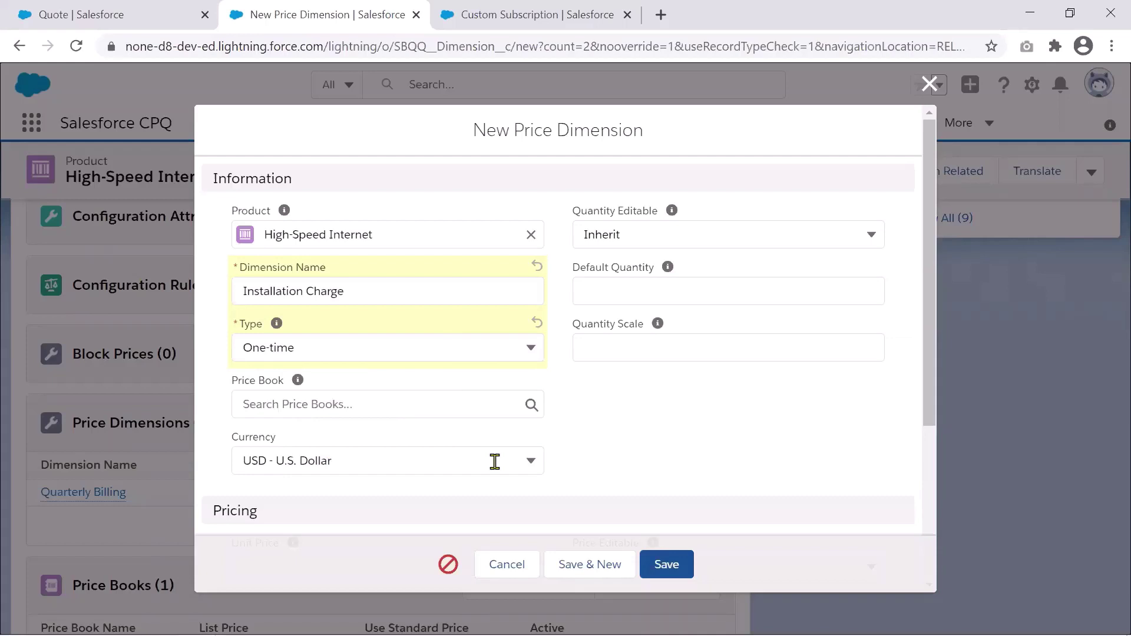
click(522, 348)
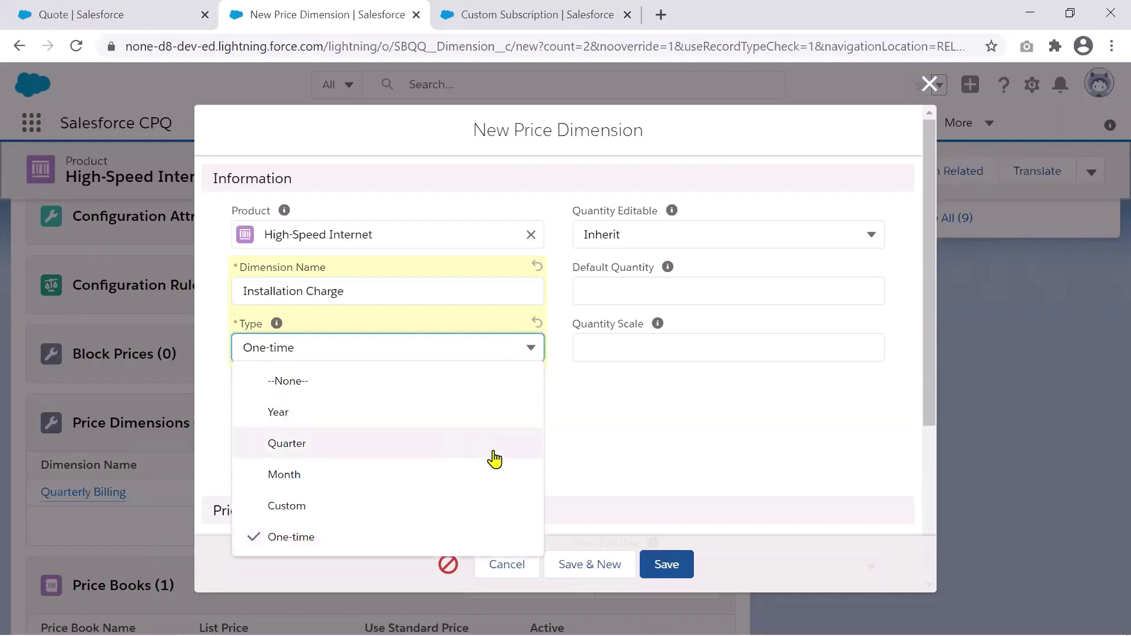
click(597, 462)
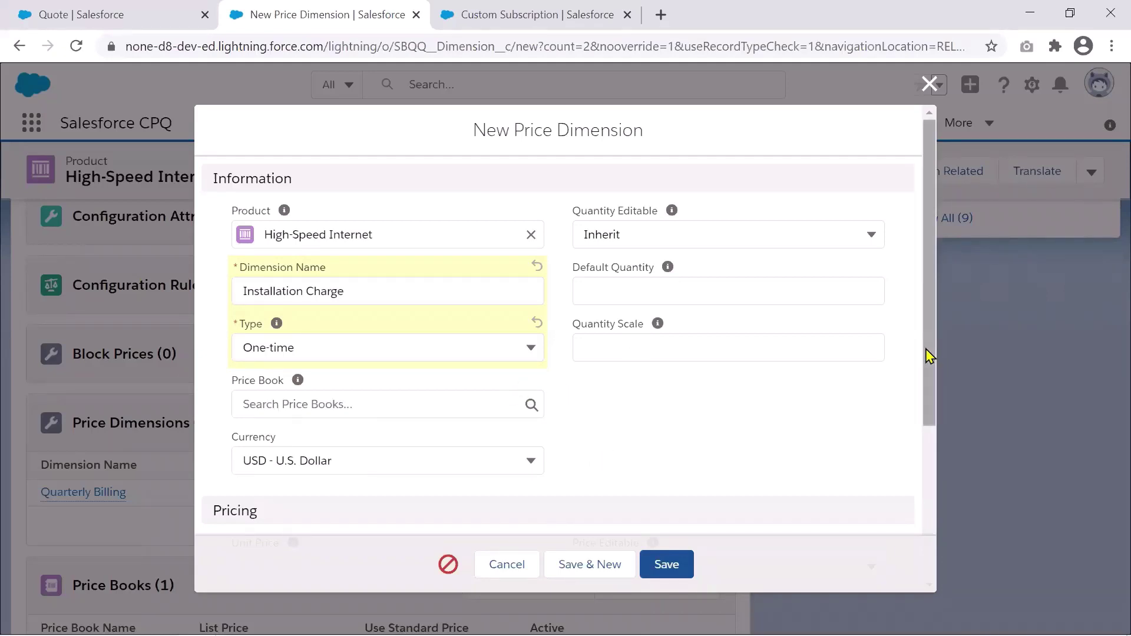
Examine the quantity and pricing fields of the new Installation Charge price dimension, including the Price Editable choices.
drag(926, 350, 936, 383)
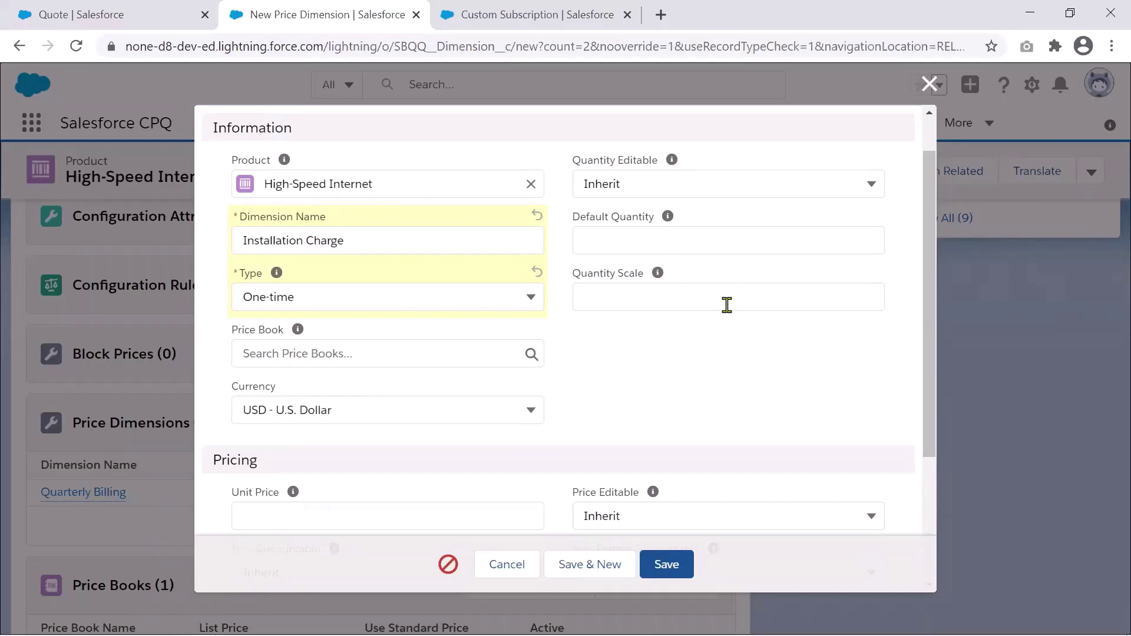
drag(925, 337, 945, 481)
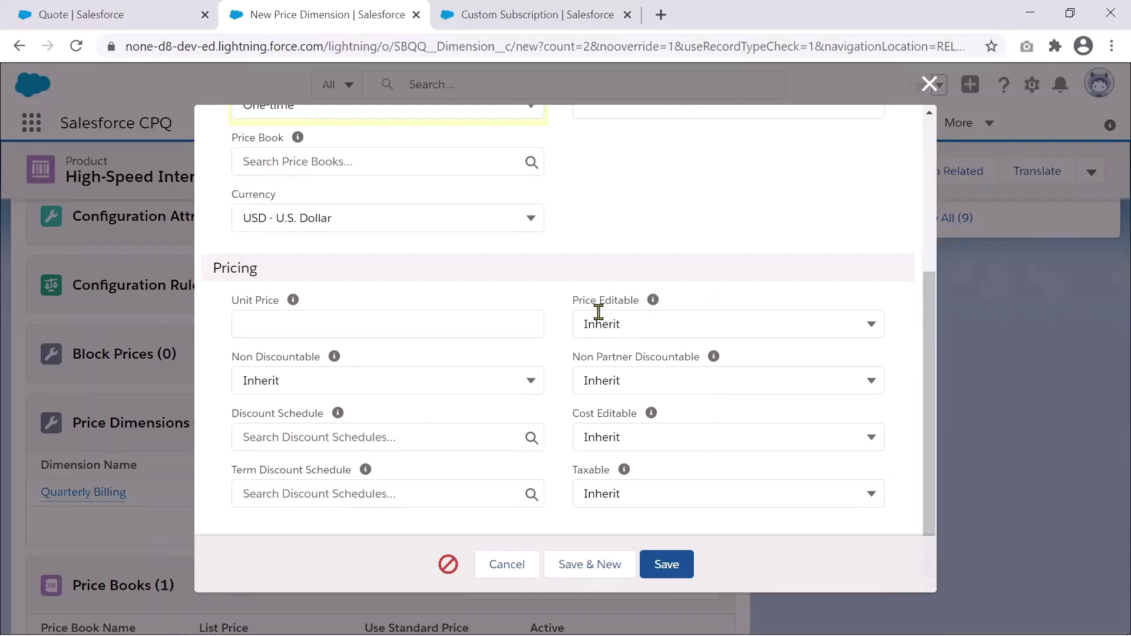
click(612, 330)
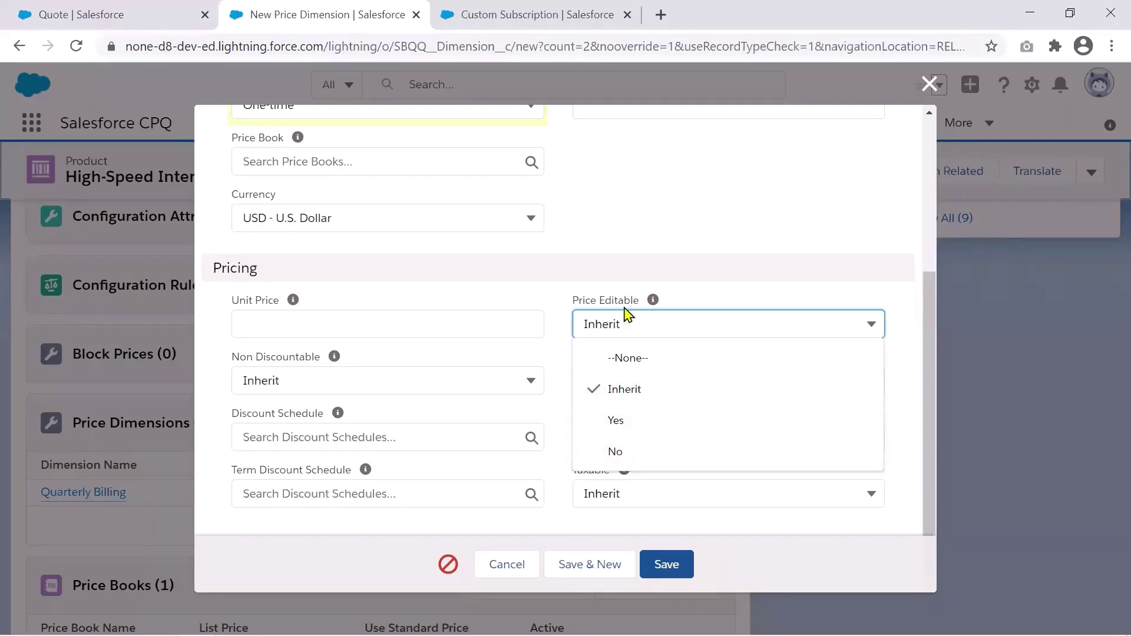
click(679, 290)
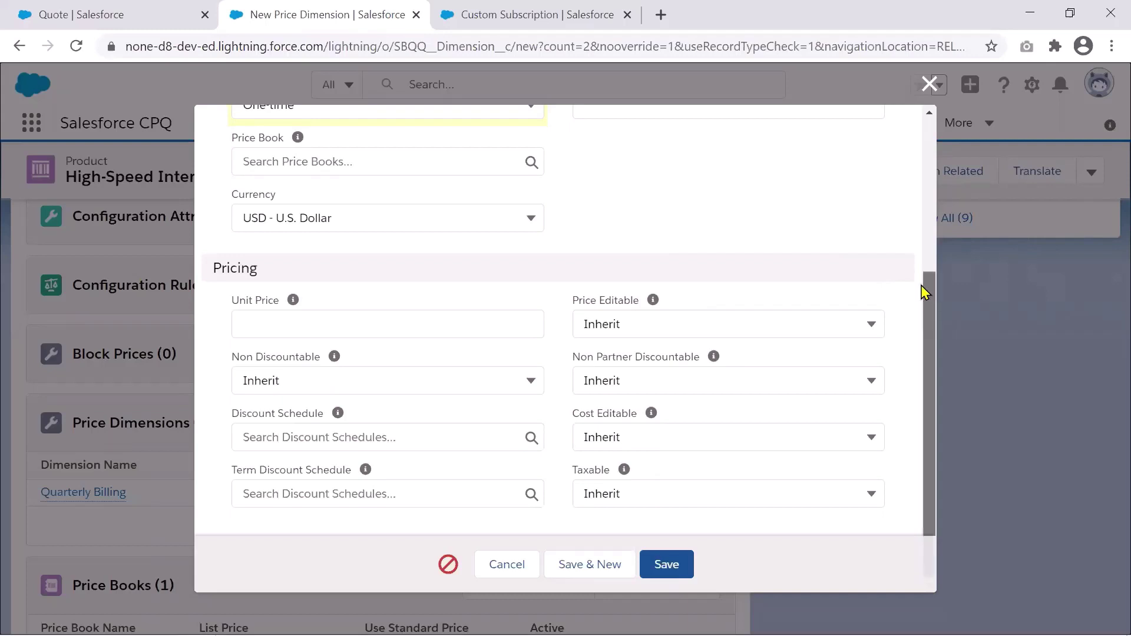
scroll(923, 291, up, 1)
scroll(925, 354, down, 1)
scroll(915, 206, up, 3)
scroll(915, 227, down, 1)
scroll(915, 232, down, 1)
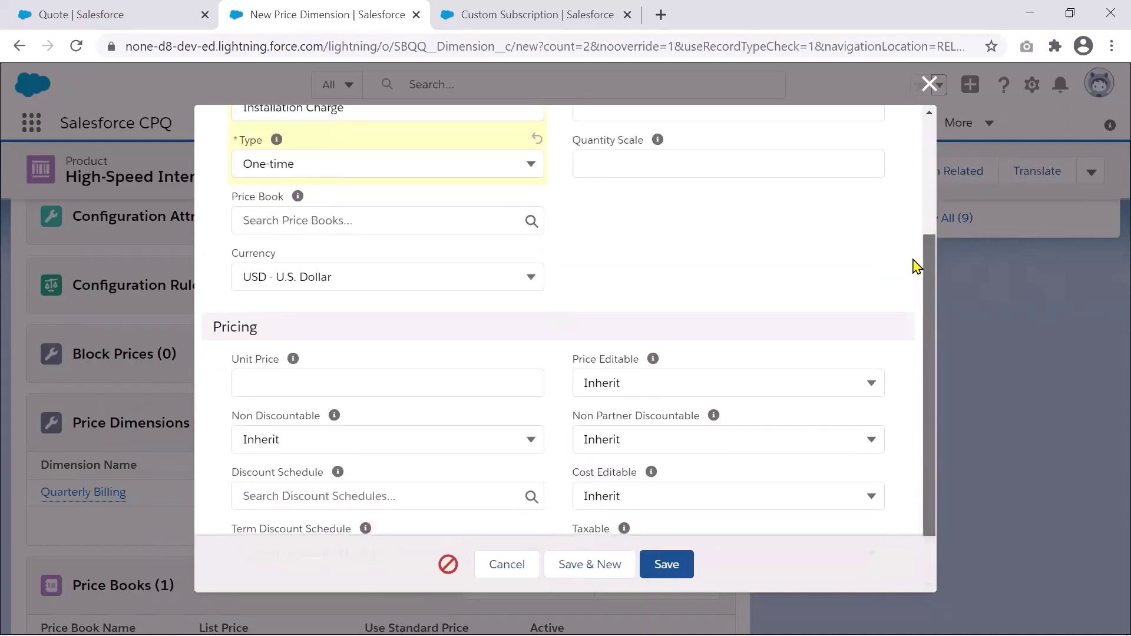
scroll(915, 265, down, 1)
scroll(915, 273, down, 1)
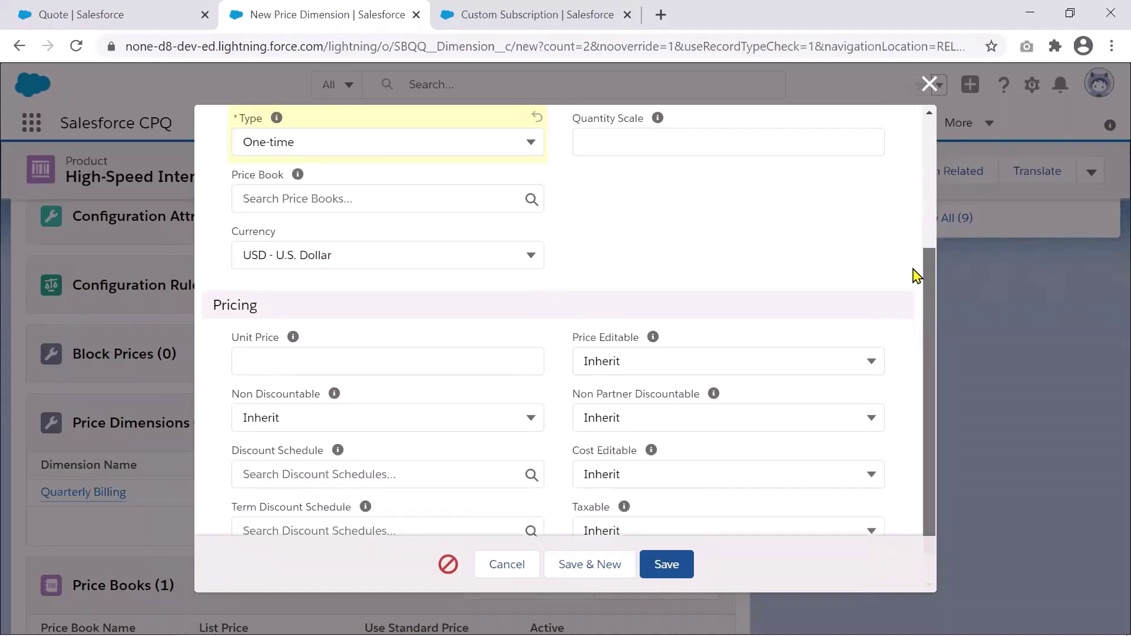
scroll(915, 263, up, 2)
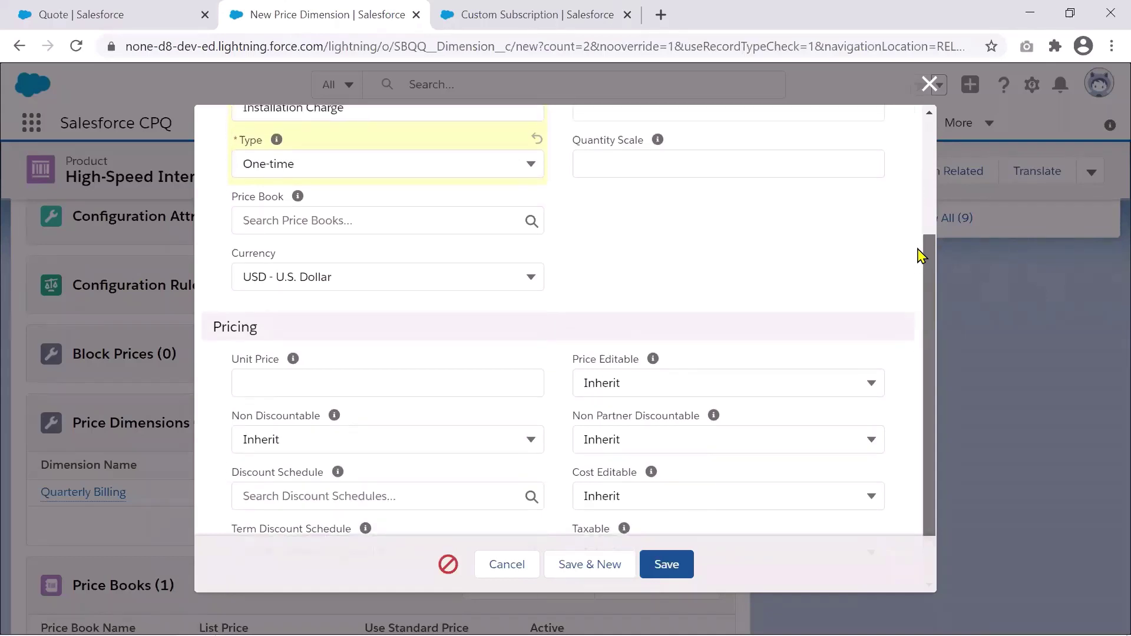
scroll(923, 227, up, 2)
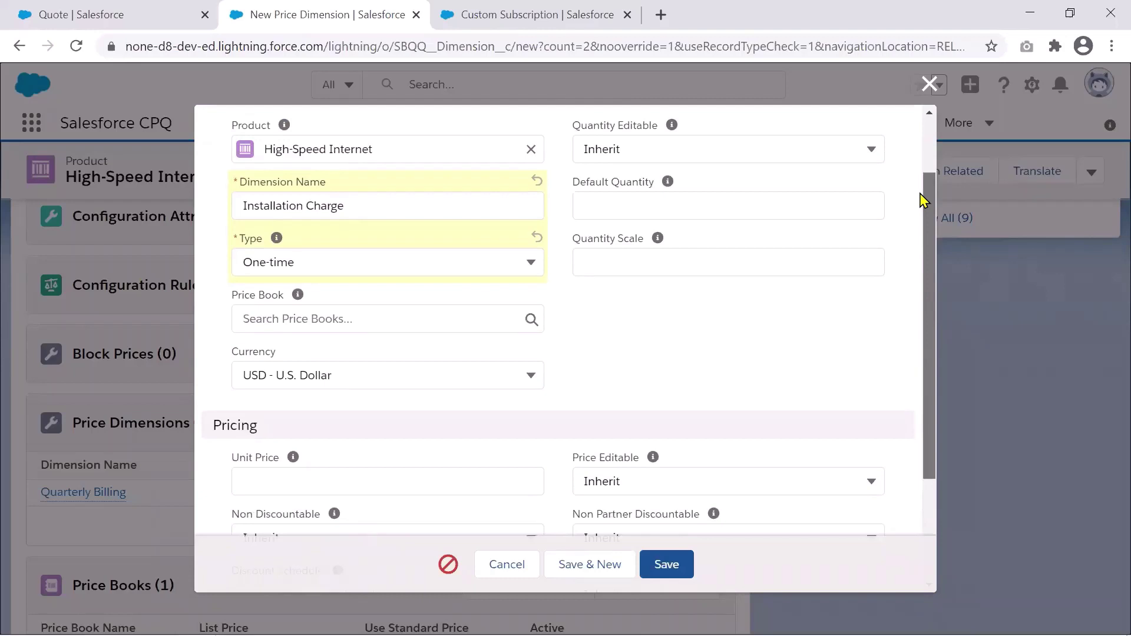
Set the Installation Charge dimension's unit price to 150, save it, and check the product's price dimensions list.
scroll(910, 248, down, 4)
click(500, 354)
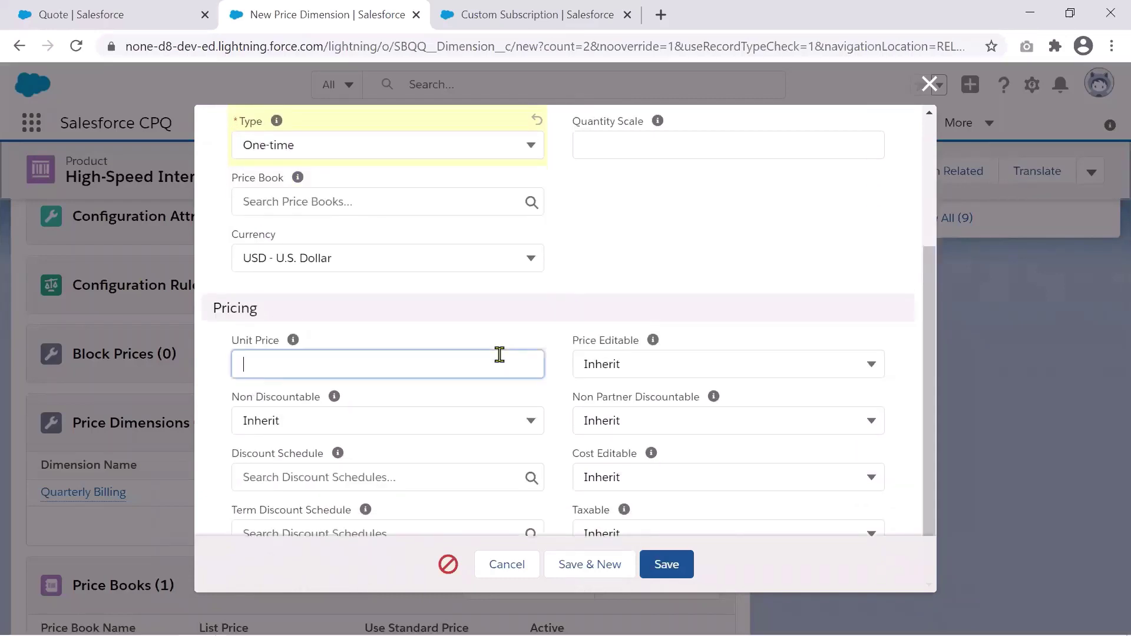
text(150)
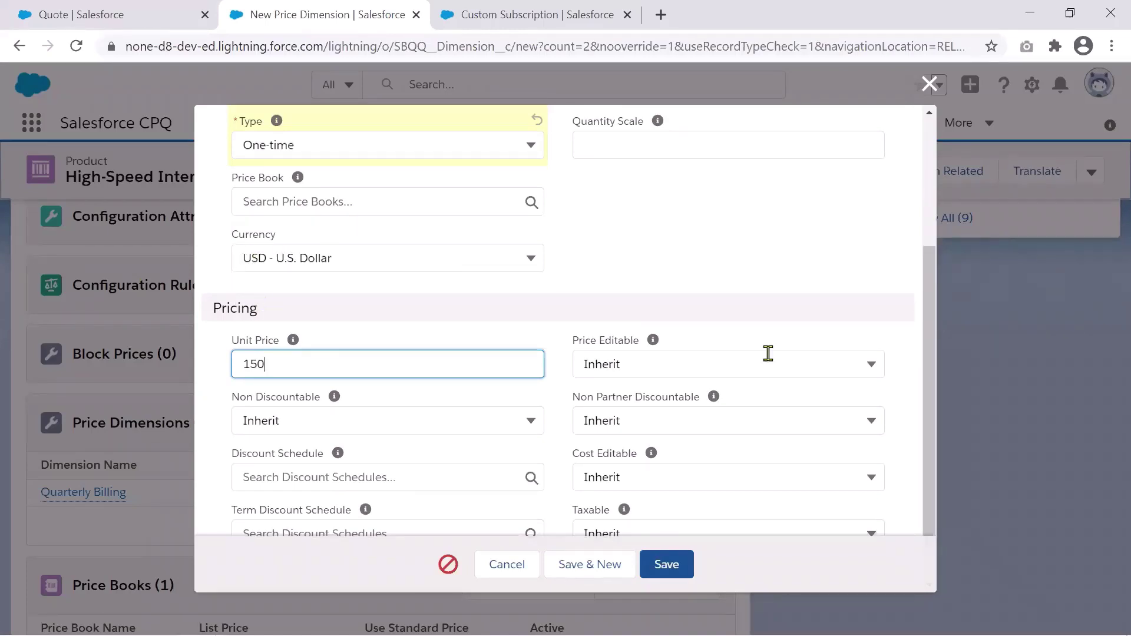
drag(933, 377, 933, 407)
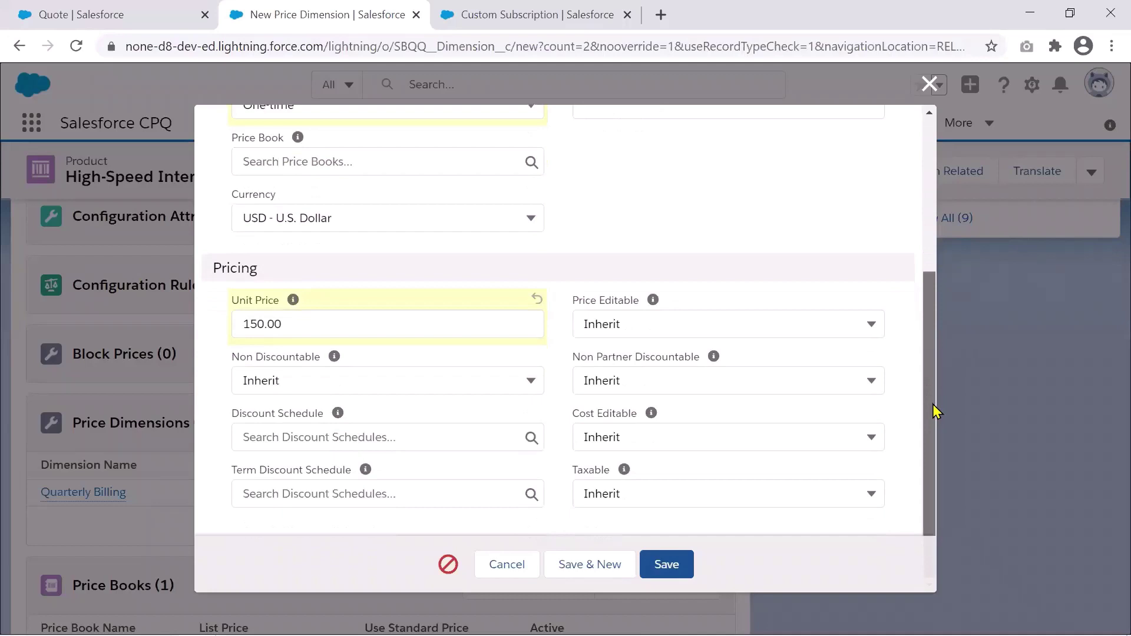
click(678, 566)
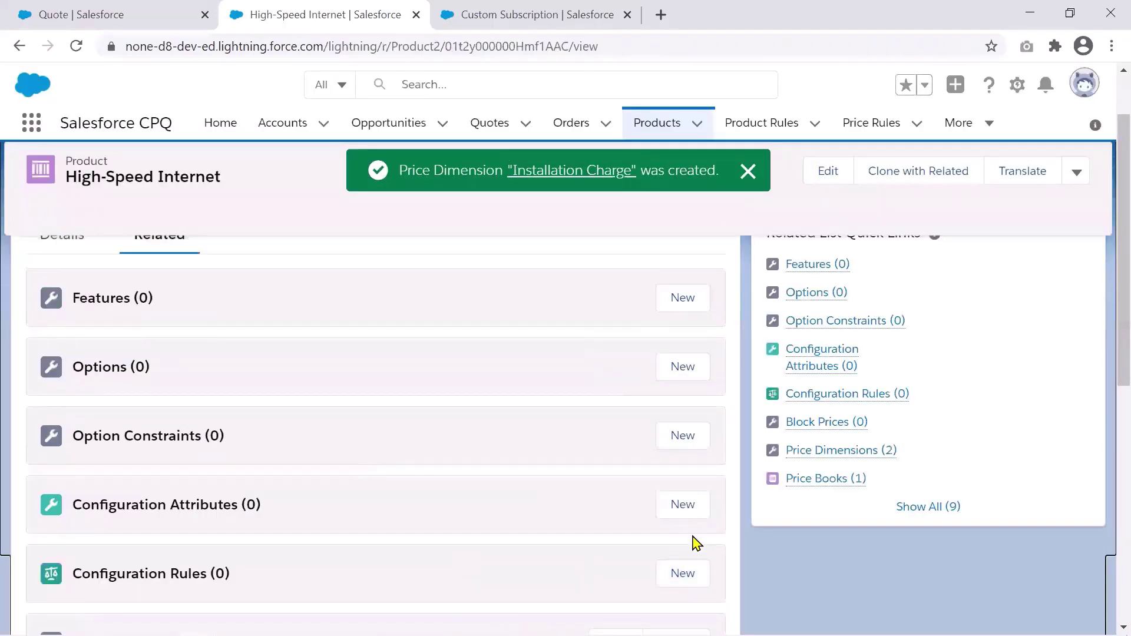
scroll(1106, 429, down, 5)
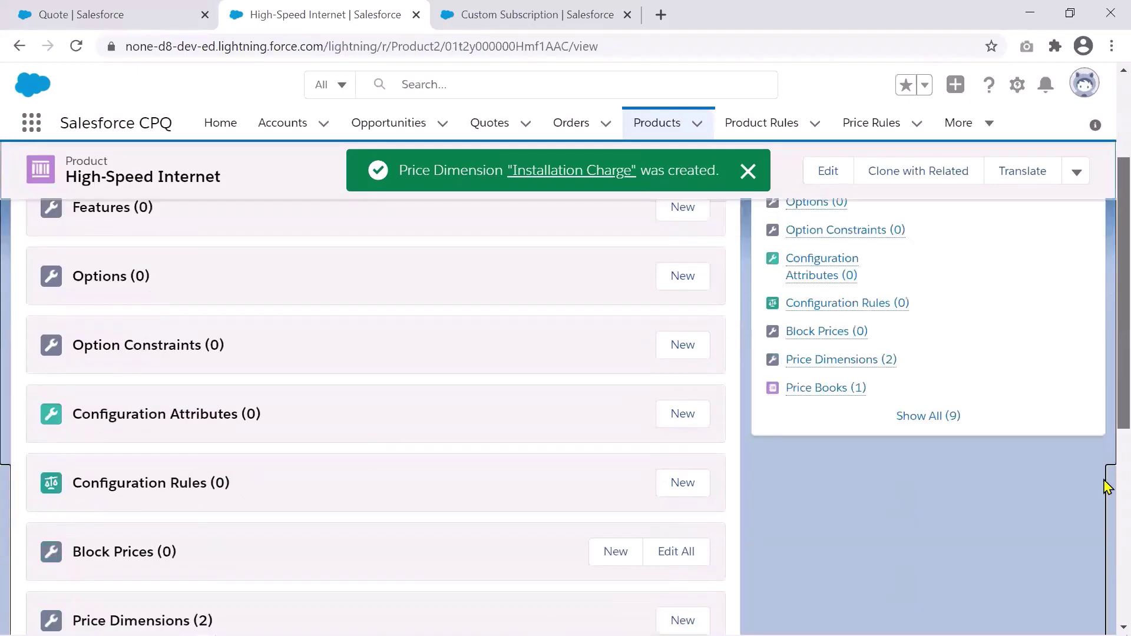
scroll(1106, 530, down, 1)
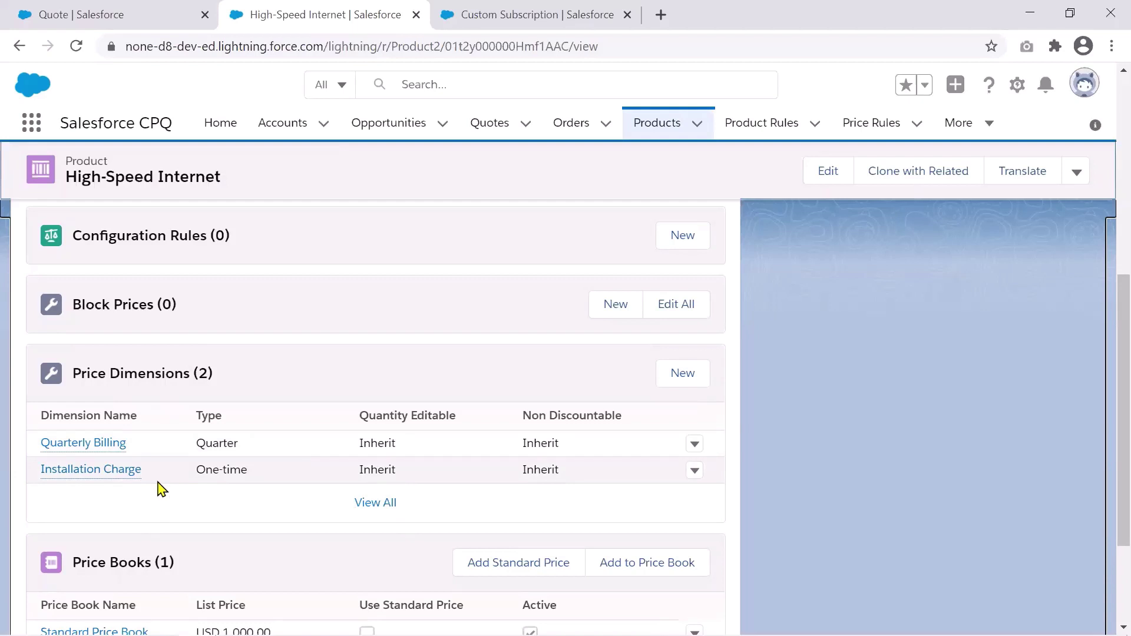
Return to the quote being edited and delete all its segmented and standard product lines.
click(114, 8)
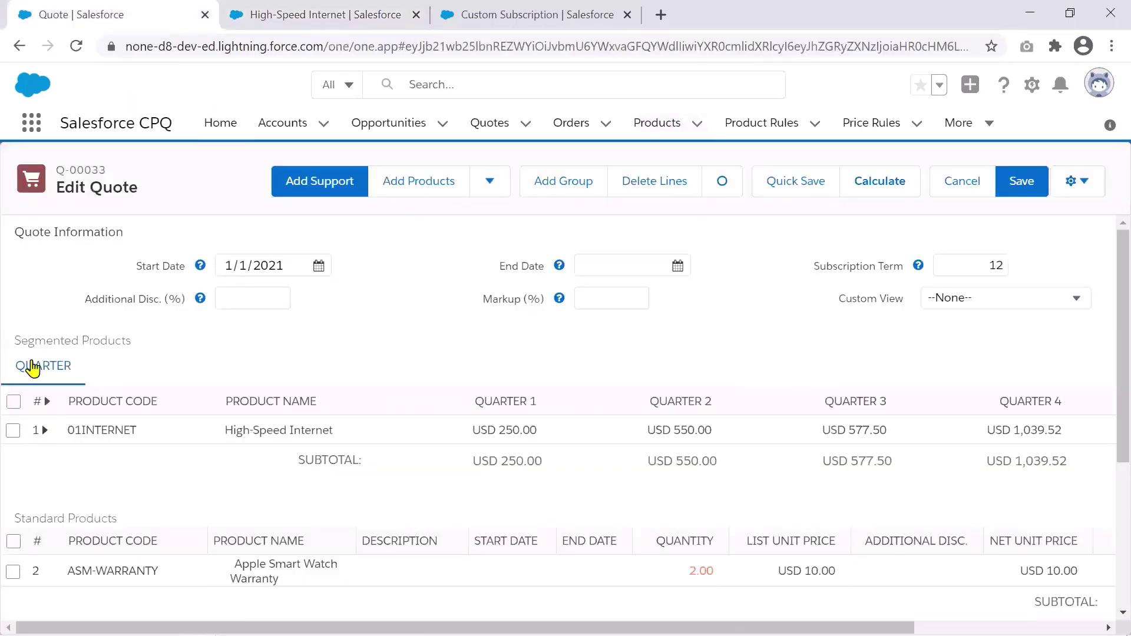
click(14, 402)
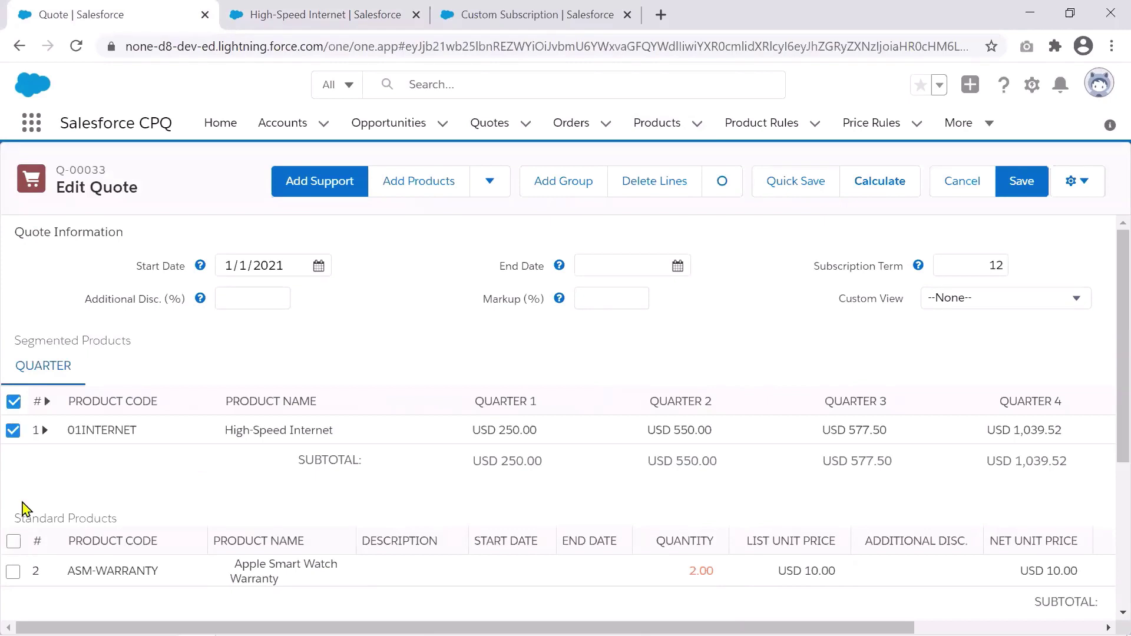
click(13, 541)
click(663, 184)
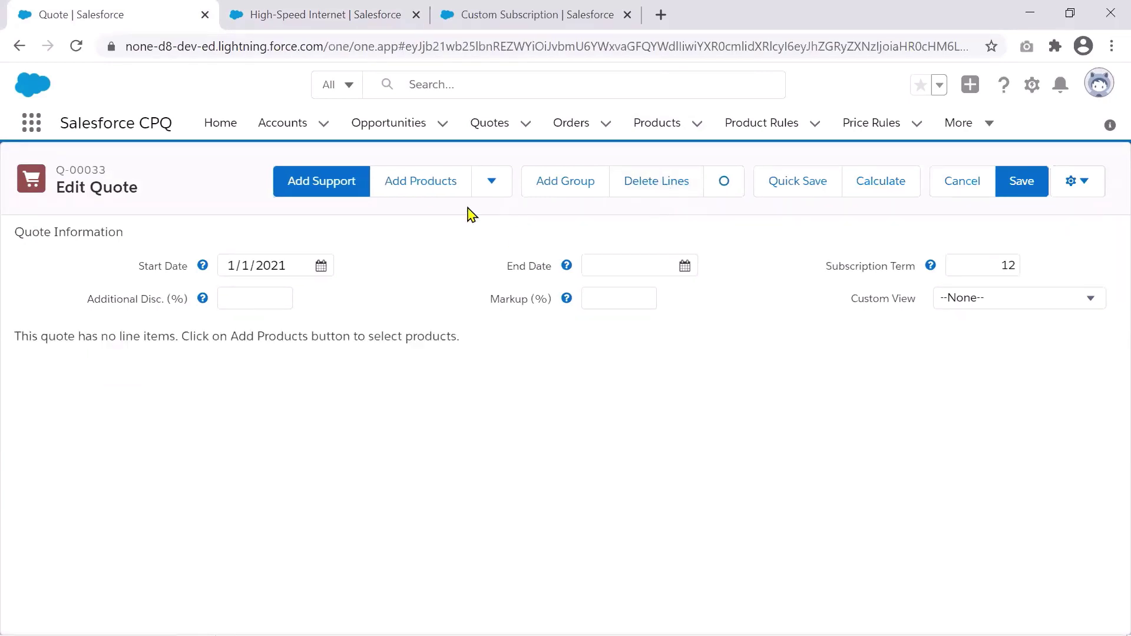
Add the High-Speed Internet product to the emptied quote.
click(430, 187)
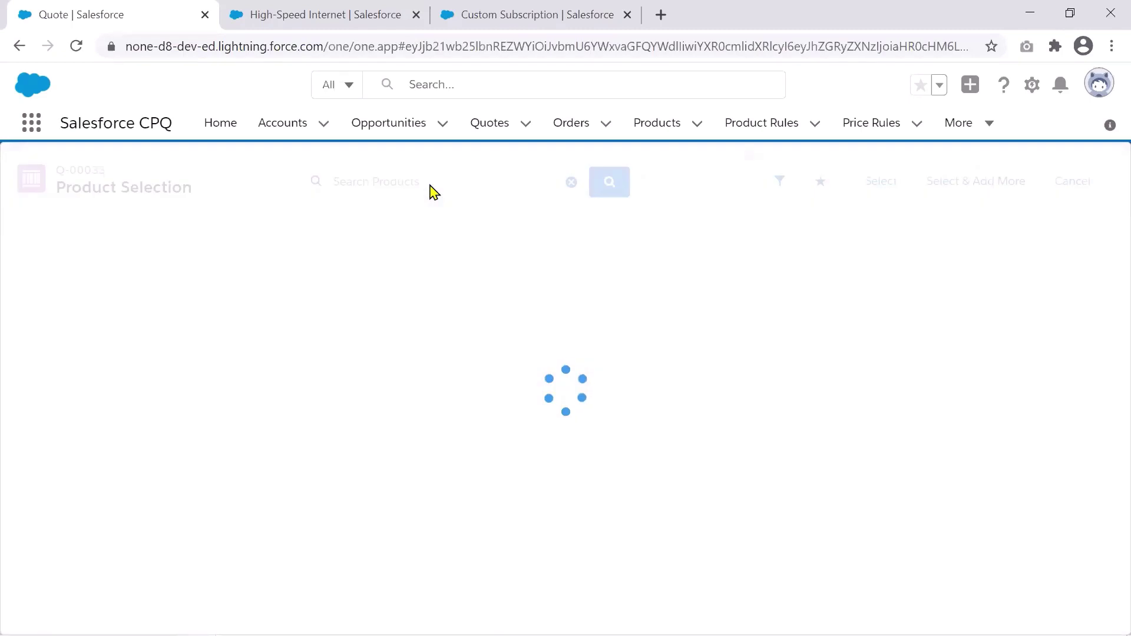
click(13, 286)
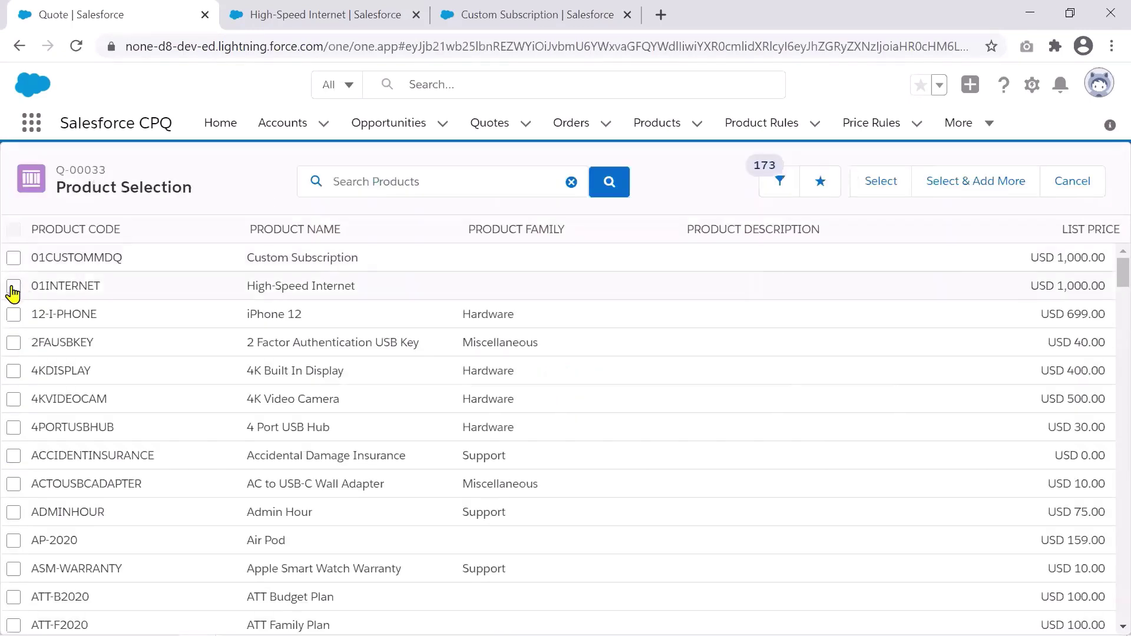
click(875, 190)
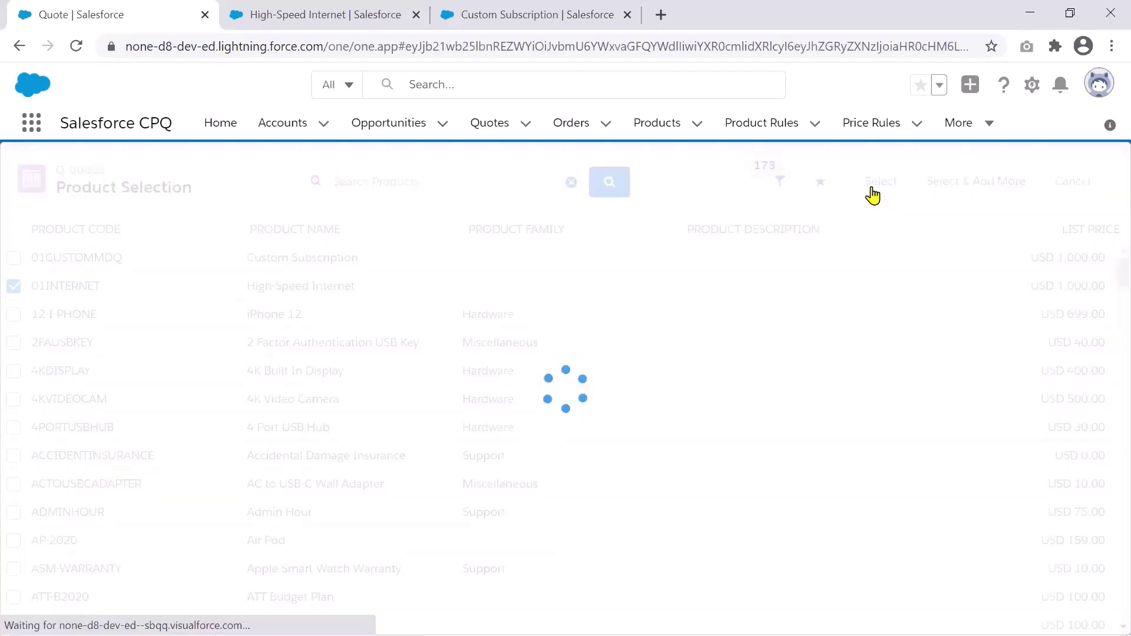
Review the Installation Charge and quarterly price columns of the High-Speed Internet quote line.
click(672, 362)
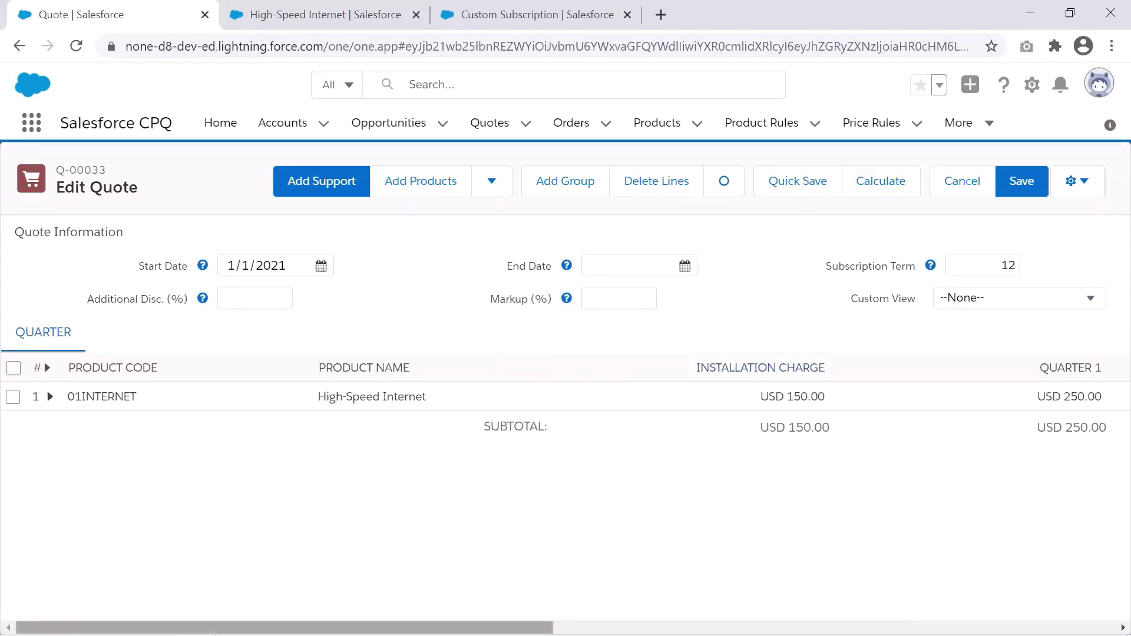
scroll(566, 425, right, 9)
scroll(566, 424, right, 8)
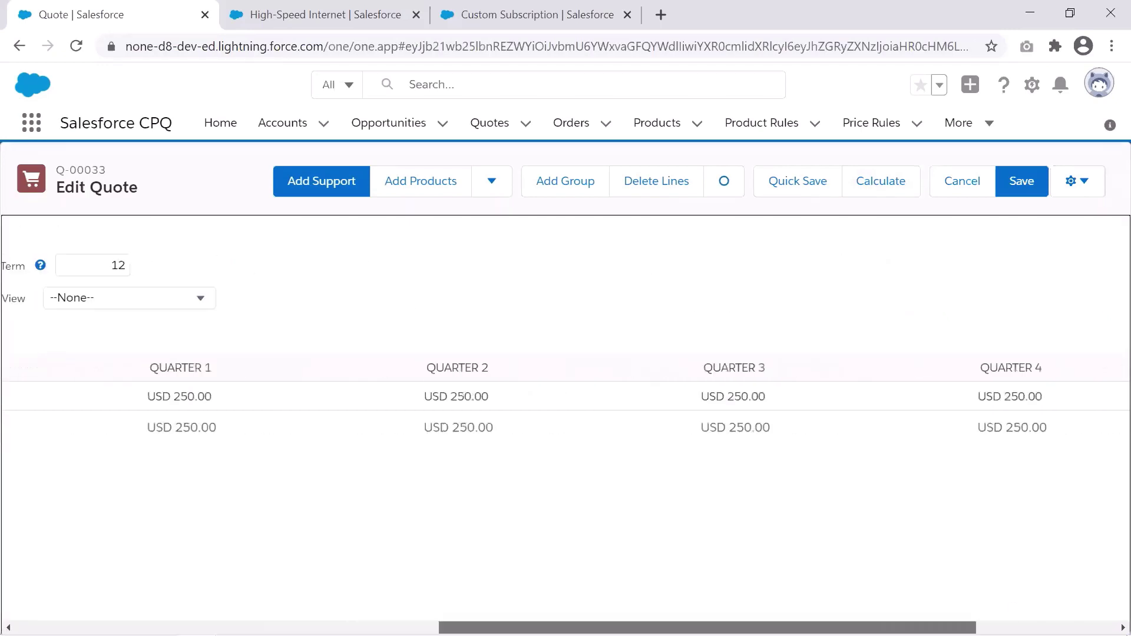
scroll(791, 593, left, 3)
scroll(566, 425, left, 8)
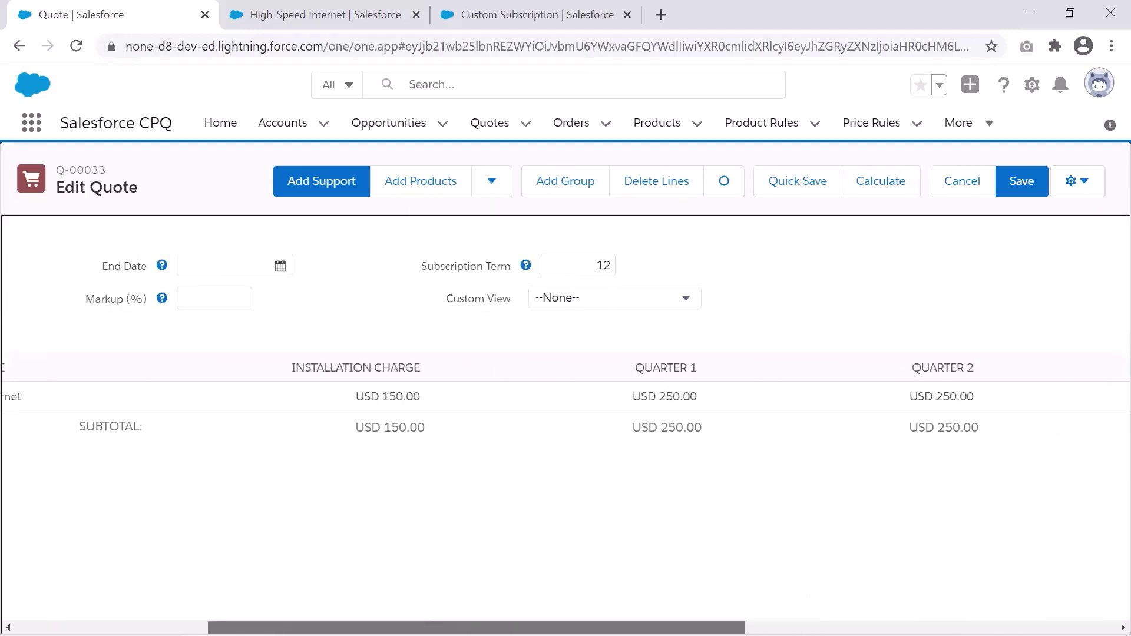
scroll(282, 387, left, 1)
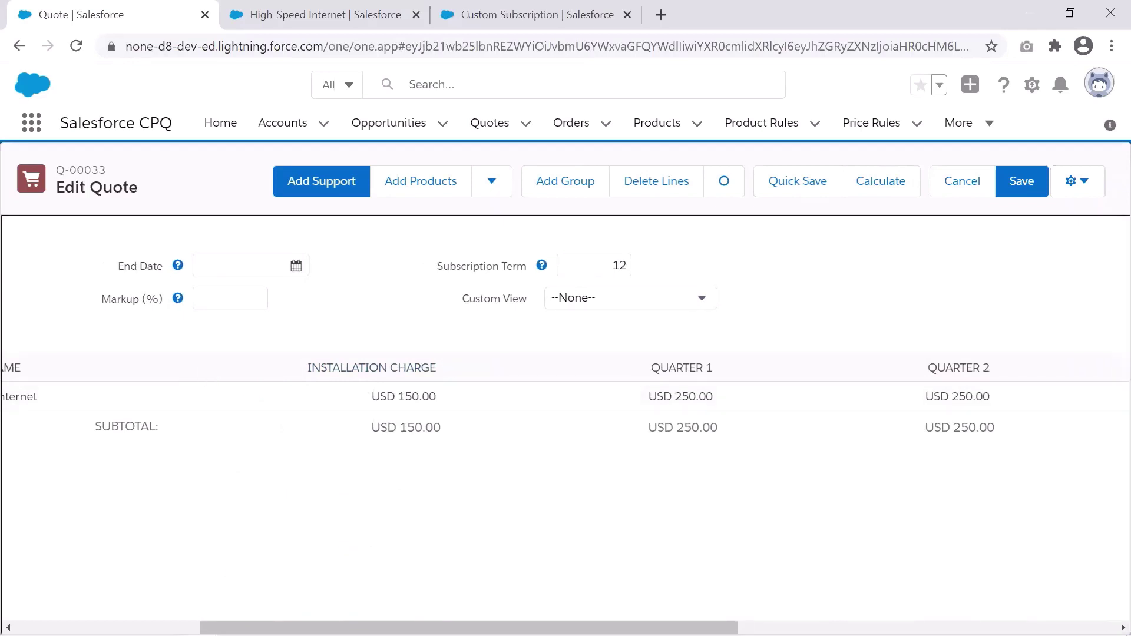
scroll(566, 425, left, 10)
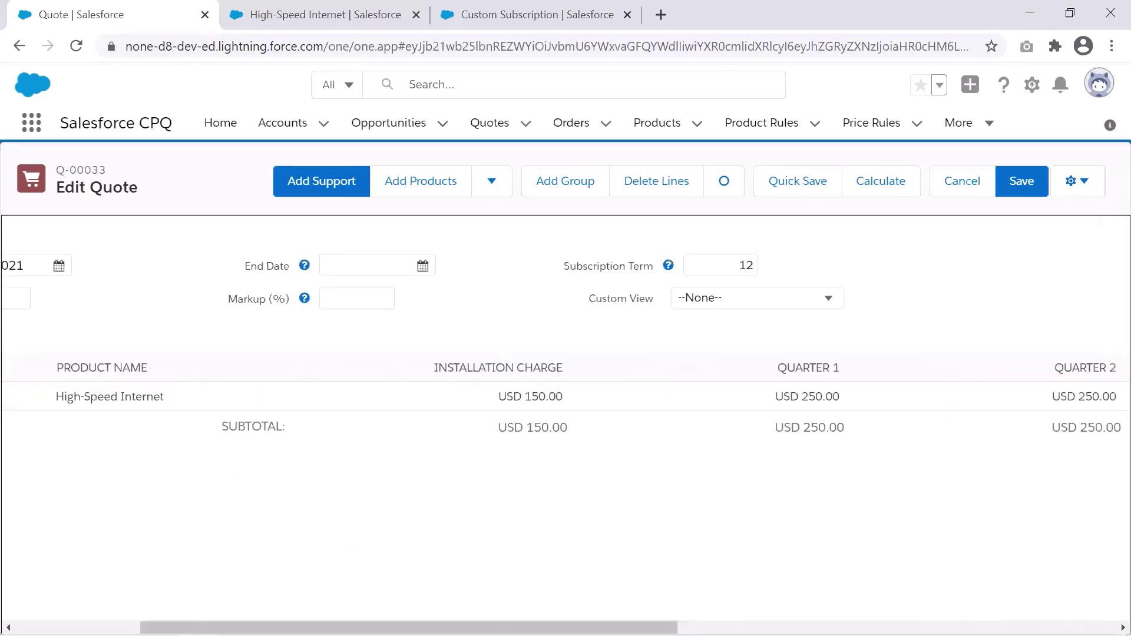
scroll(51, 422, left, 4)
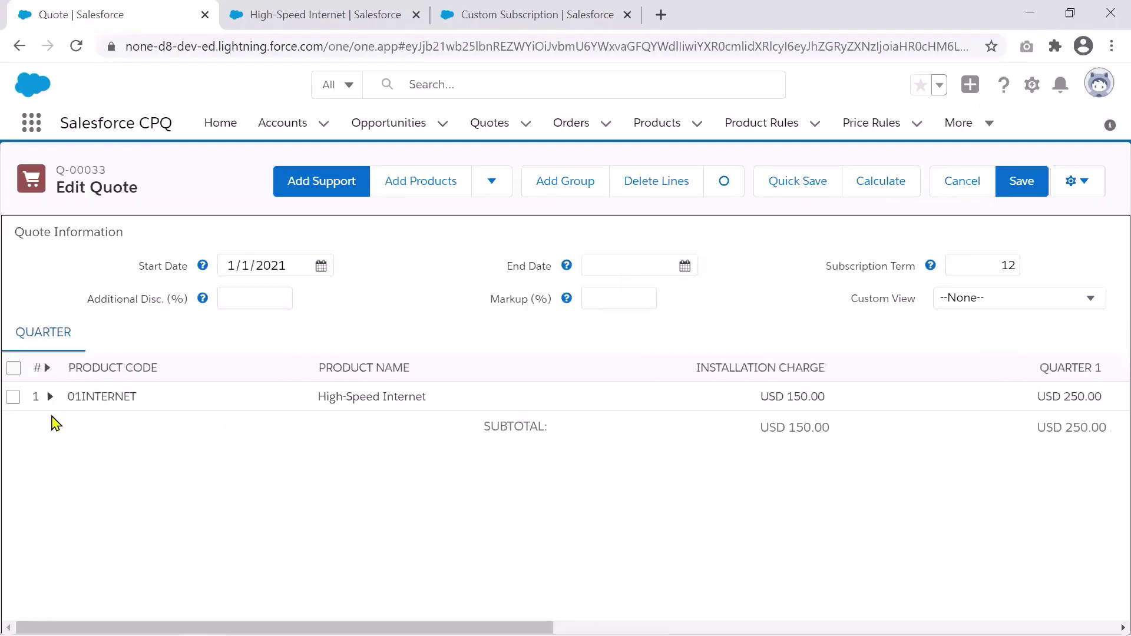
Expand the High-Speed Internet line and examine its quantity, price and uplift details across the segments.
click(50, 396)
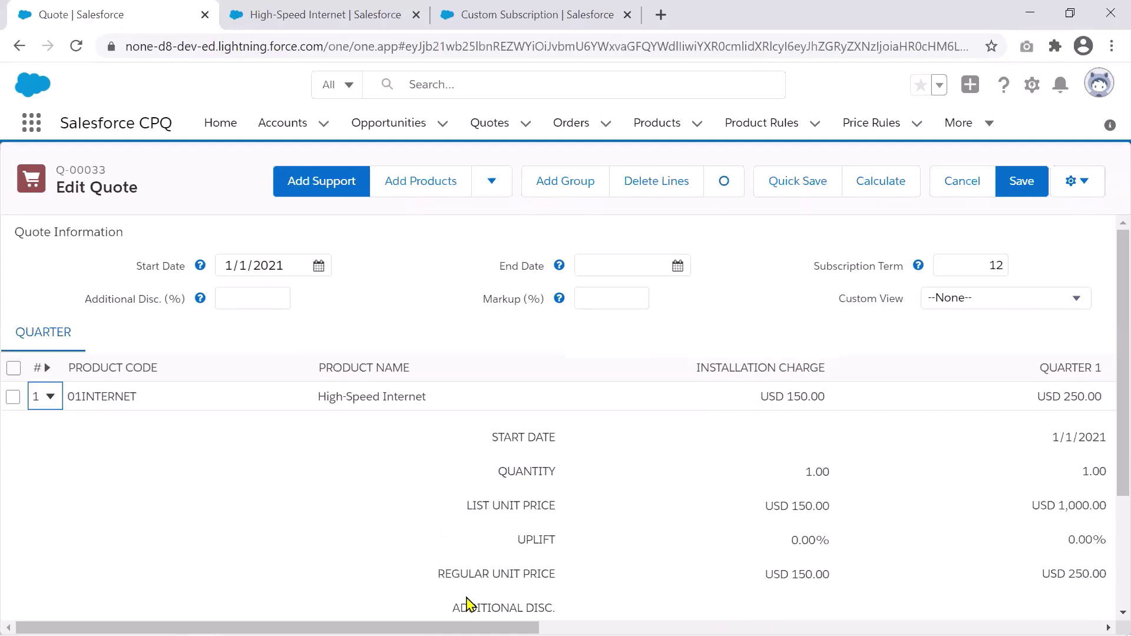
drag(506, 628, 909, 634)
drag(750, 628, 880, 558)
drag(745, 628, 344, 628)
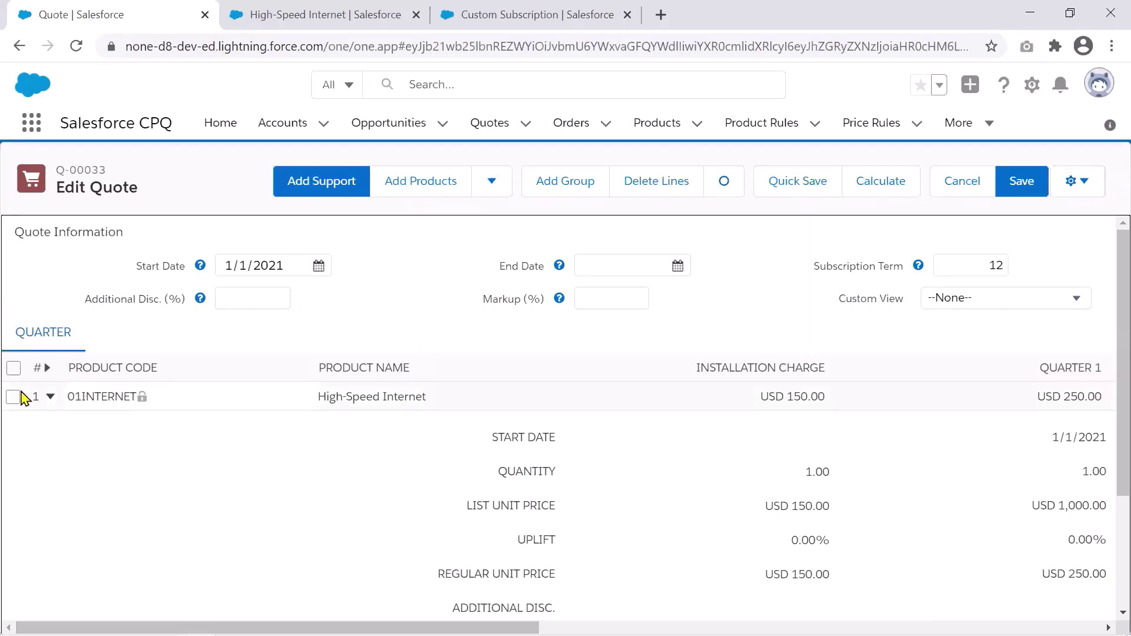
Delete the High-Speed Internet line from the quote and open the product selection.
click(13, 370)
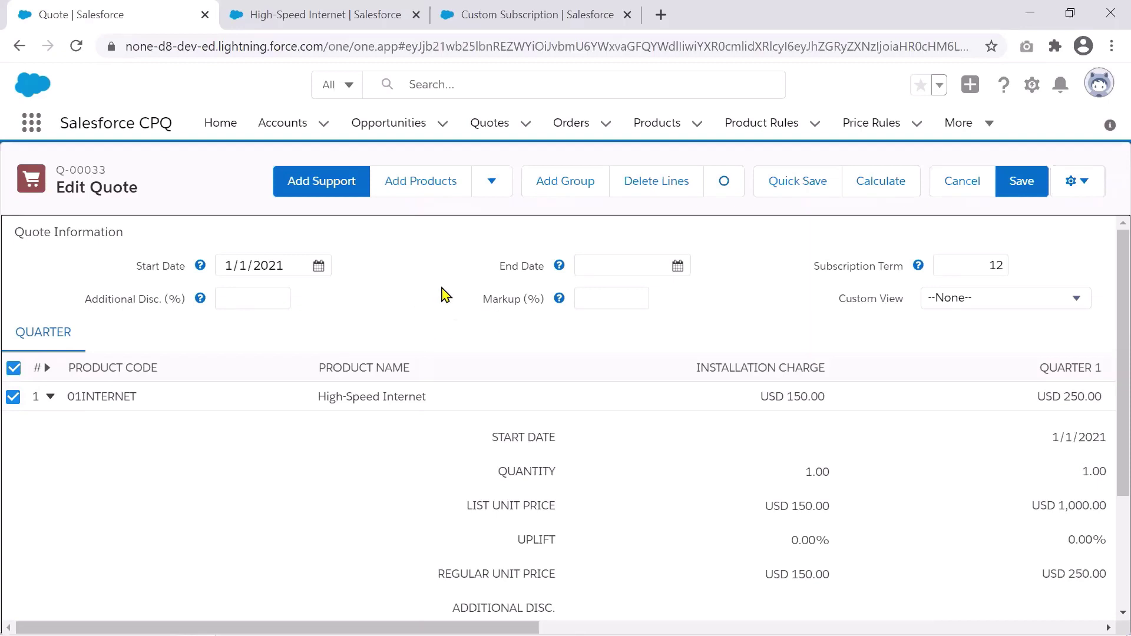
click(636, 184)
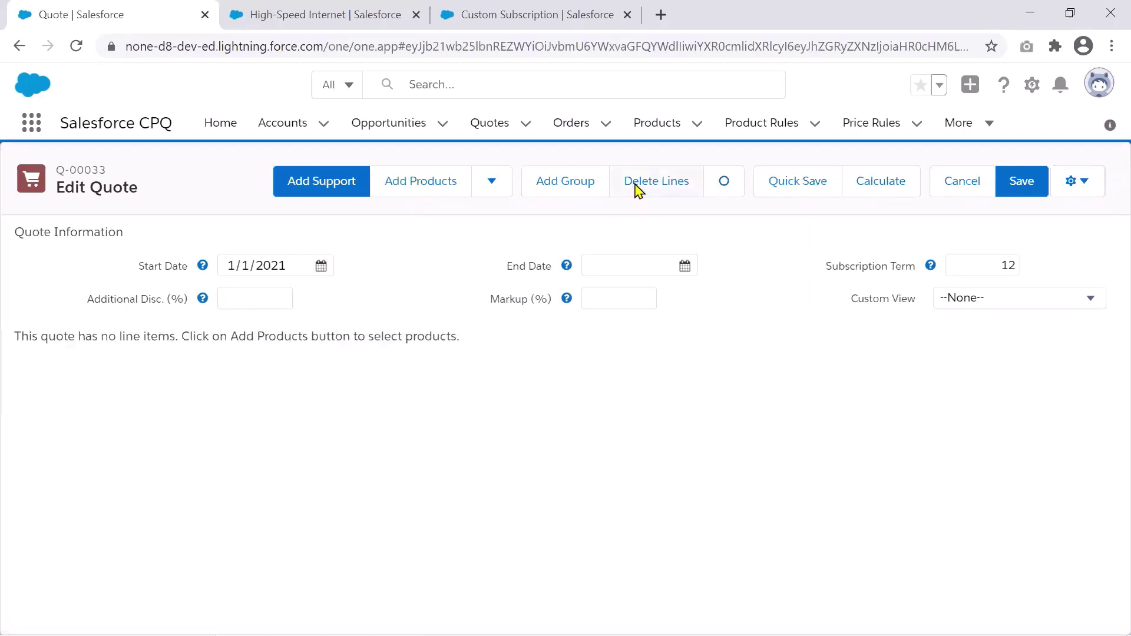
click(436, 188)
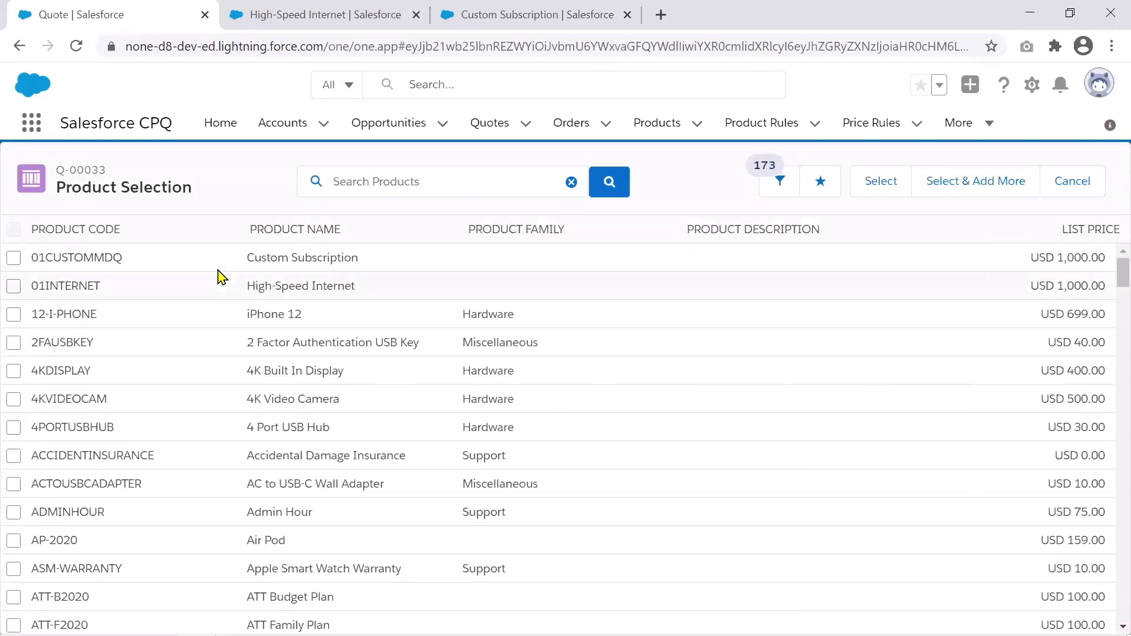
Open the Custom Billing price dimension from the Custom Subscription product's related records.
click(517, 11)
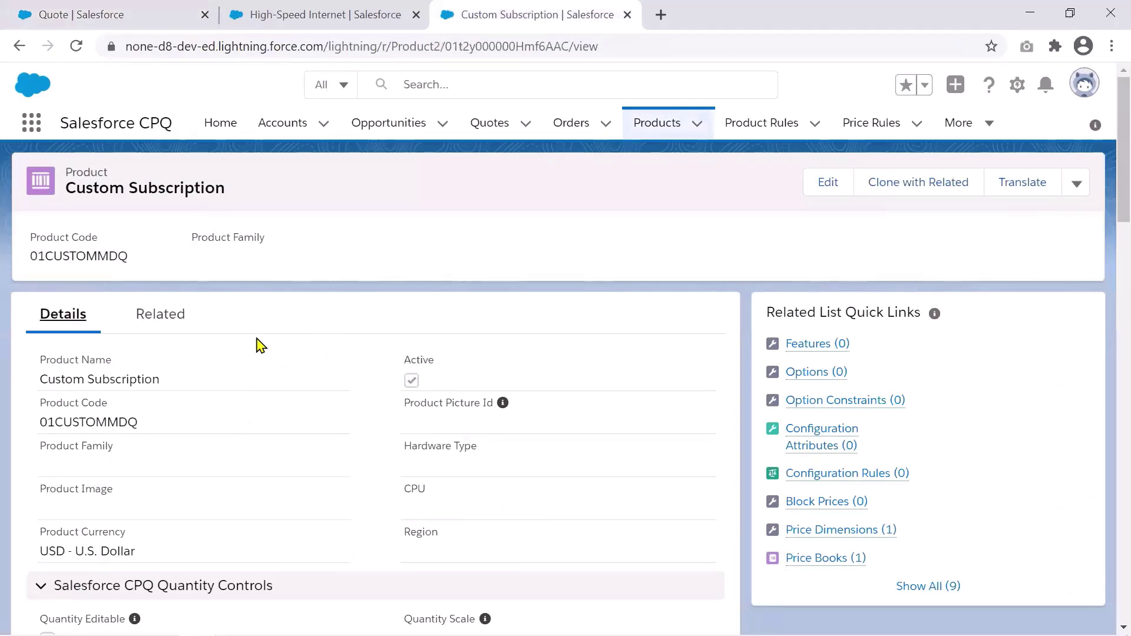
click(172, 327)
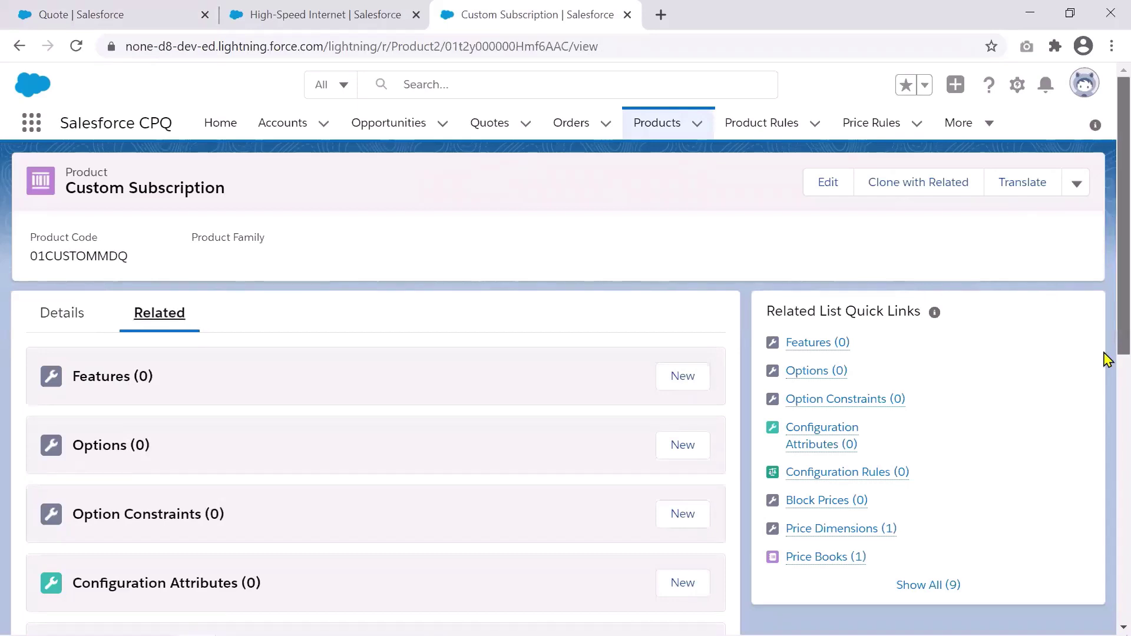
scroll(1106, 358, down, 7)
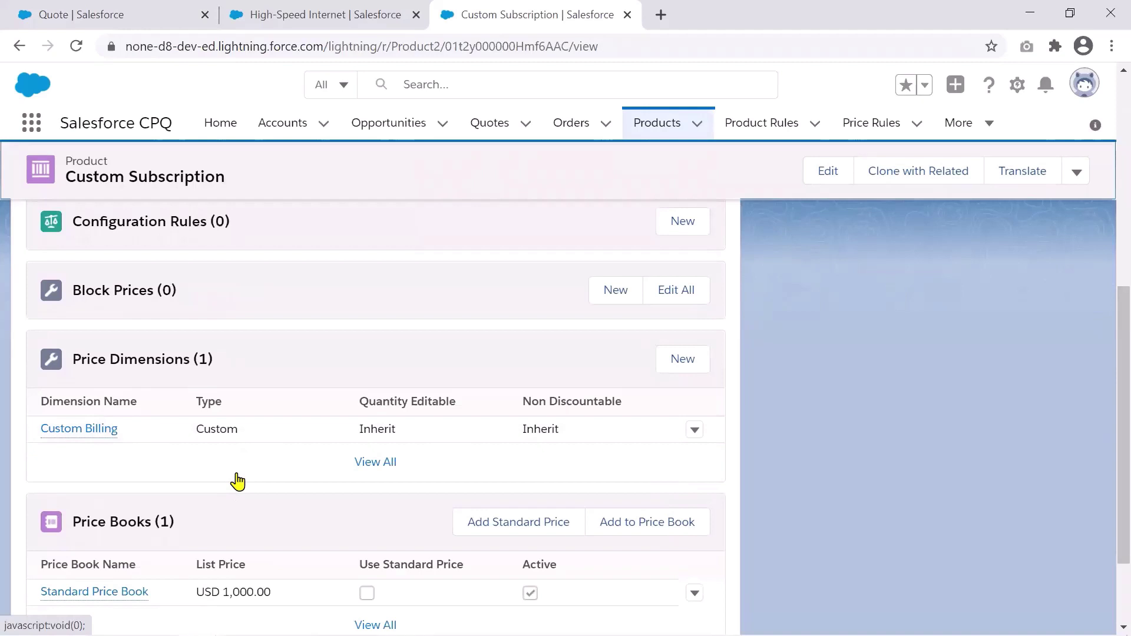
click(104, 438)
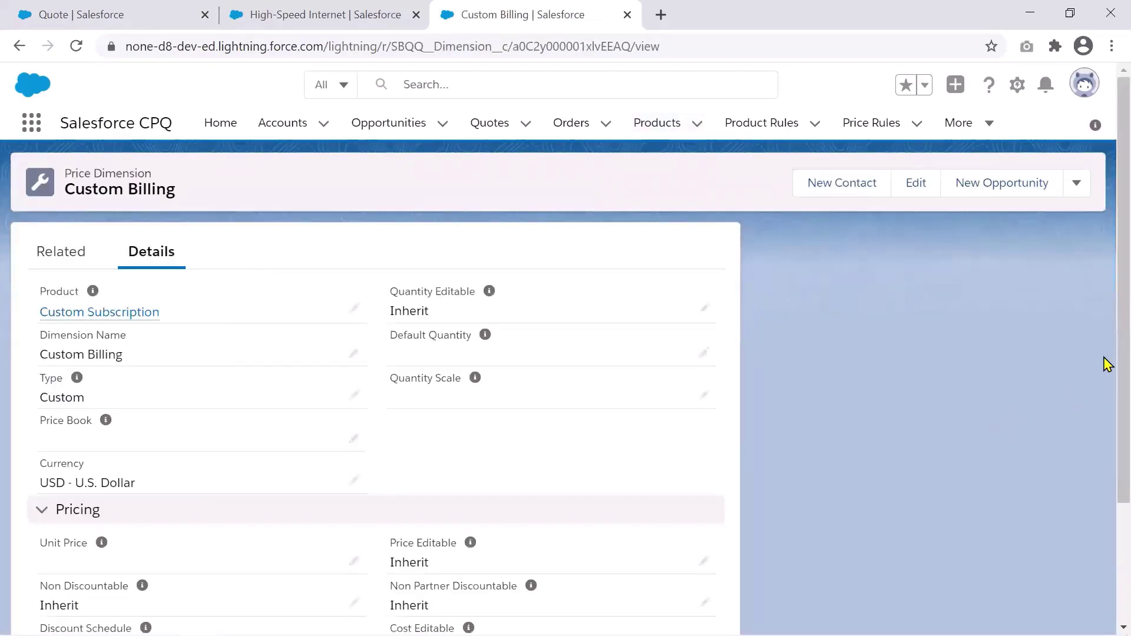
Return to the quote's product selection and add the Custom Subscription product to the quote.
scroll(495, 335, down, 1)
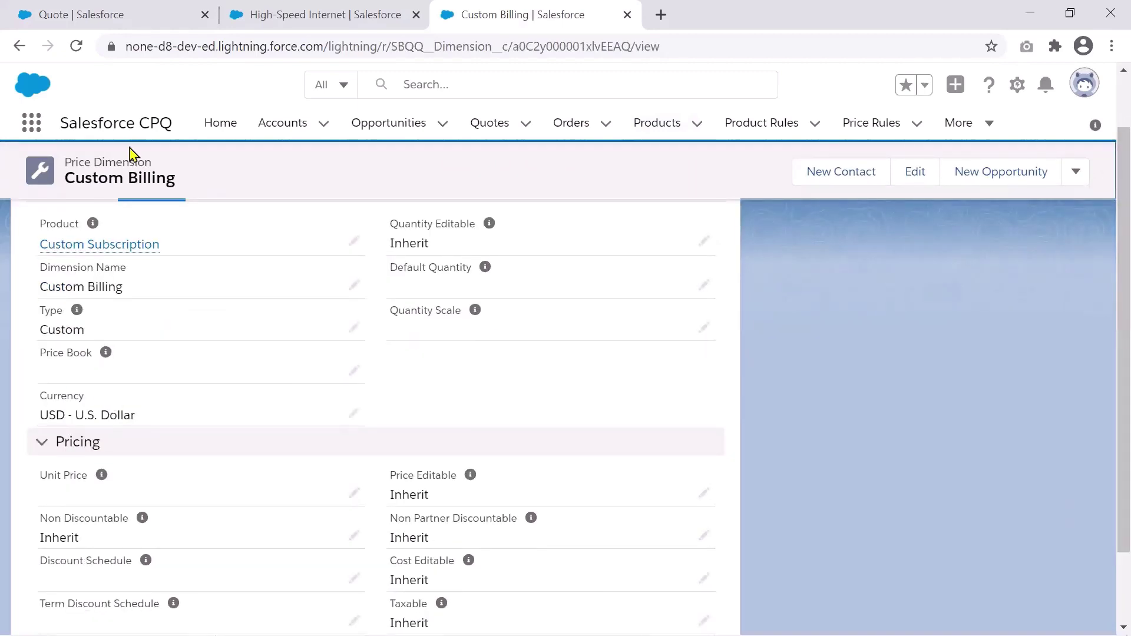
click(88, 14)
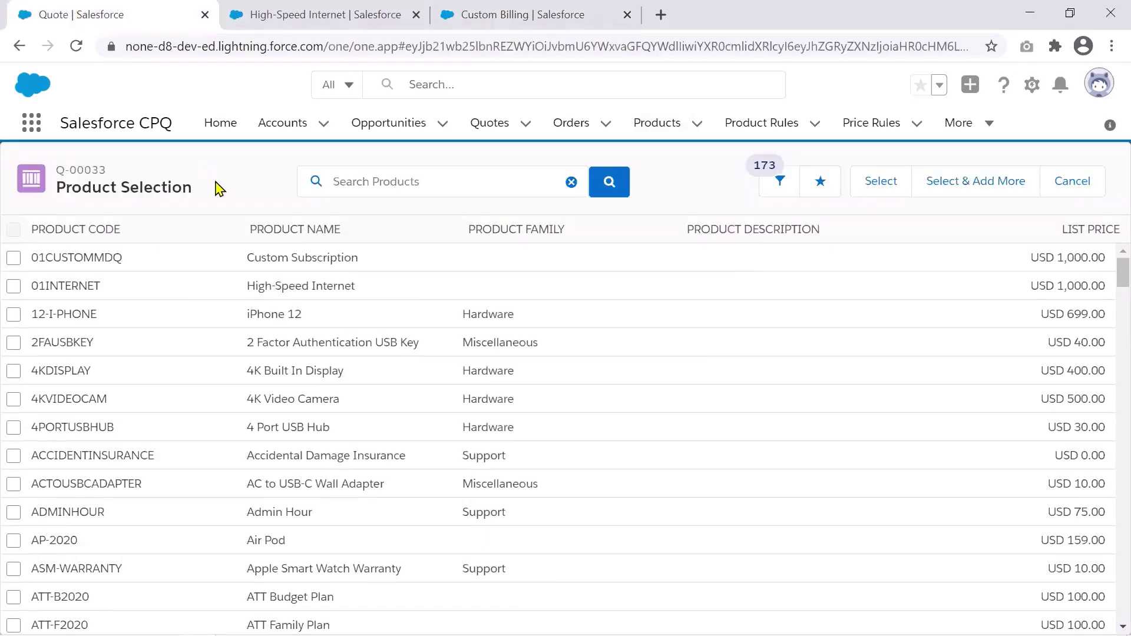
click(13, 258)
click(879, 193)
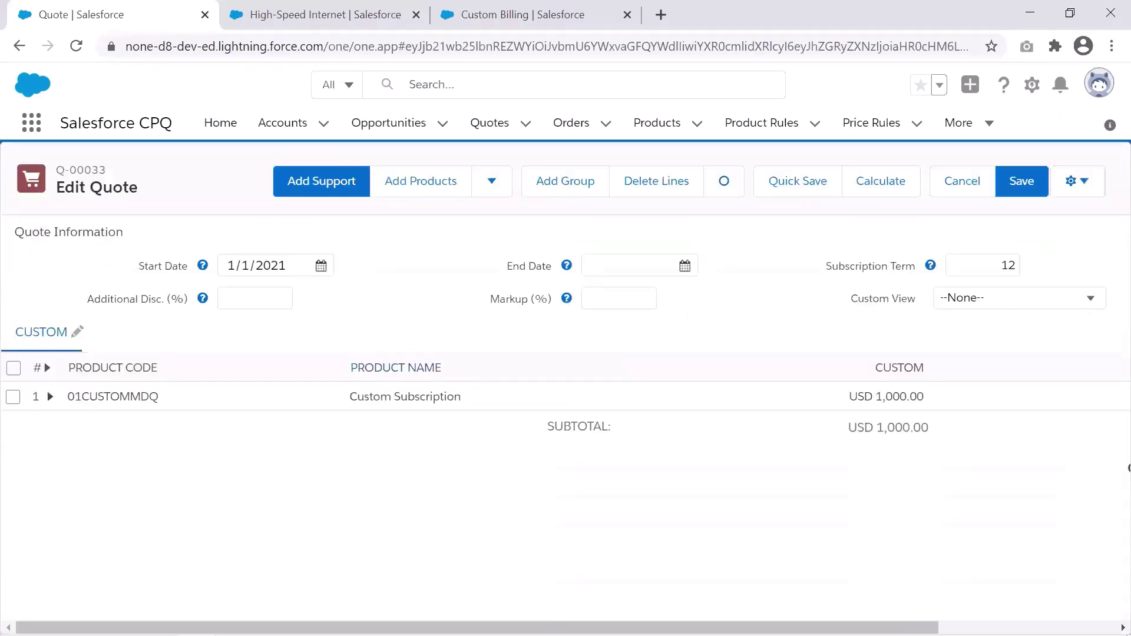
Open the Custom segments of the quote for editing and add two blank segment rows.
scroll(566, 425, right, 5)
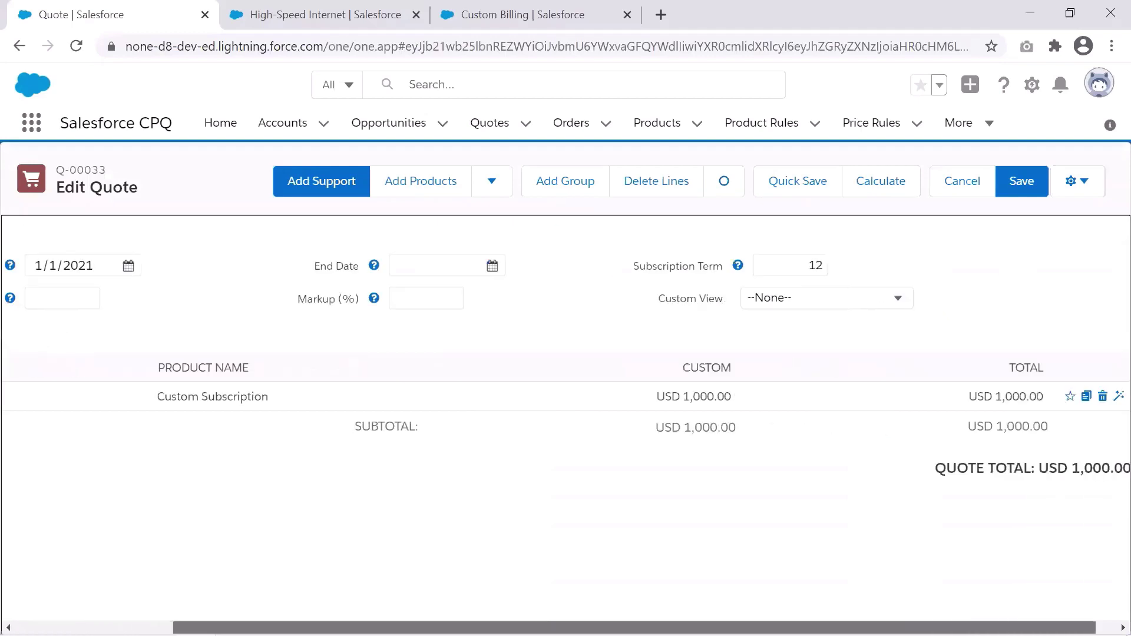
scroll(565, 424, right, 2)
scroll(566, 425, left, 6)
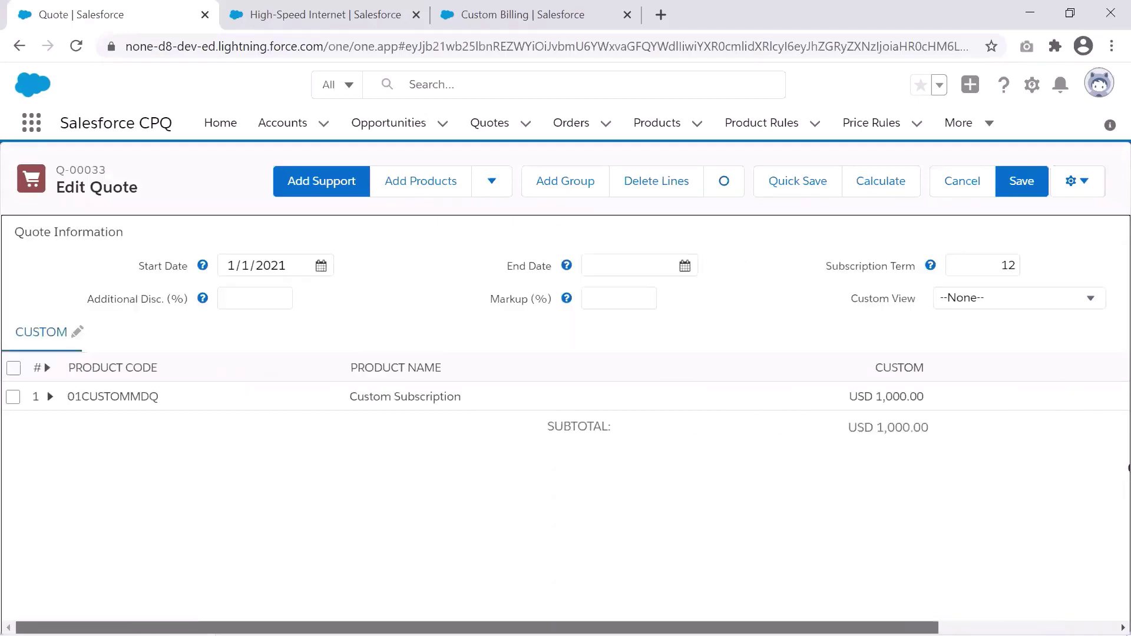
click(78, 335)
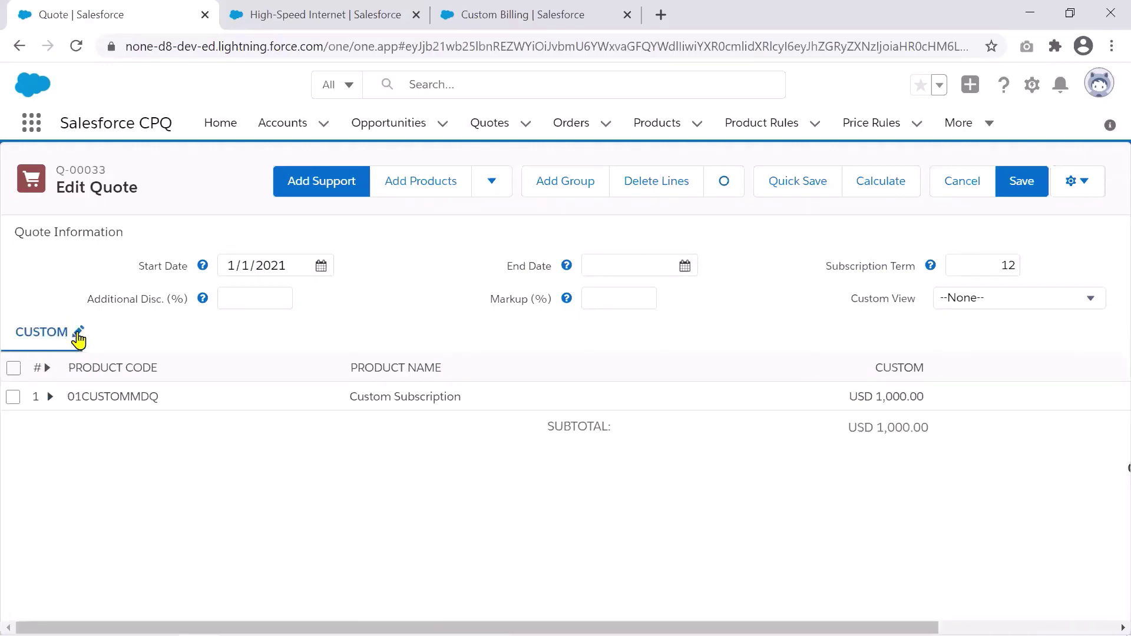
click(77, 334)
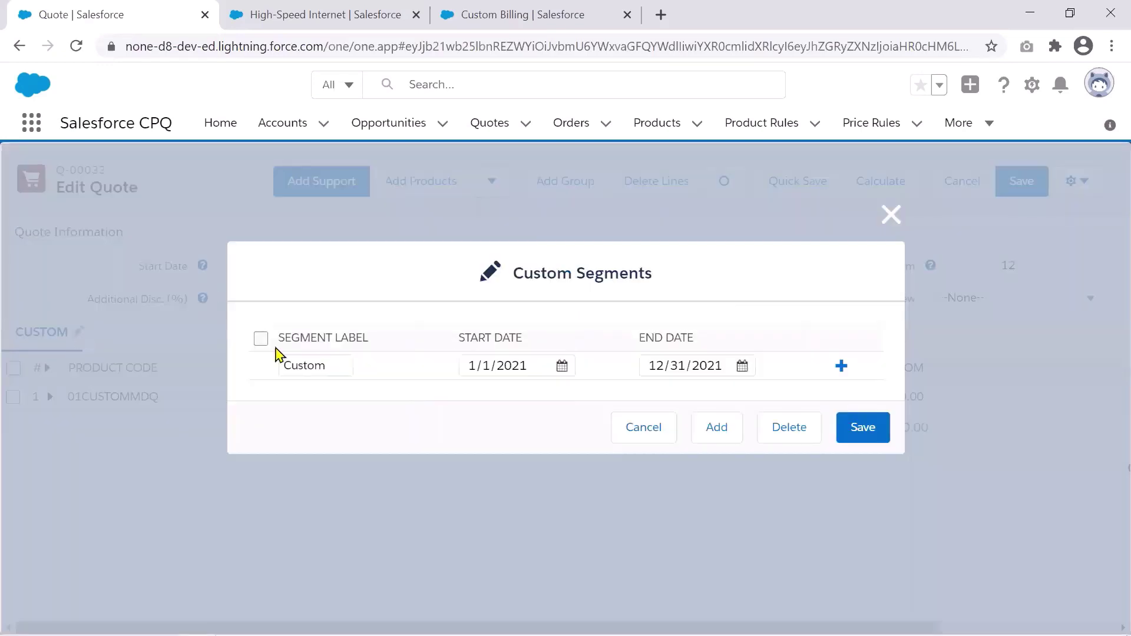
click(842, 367)
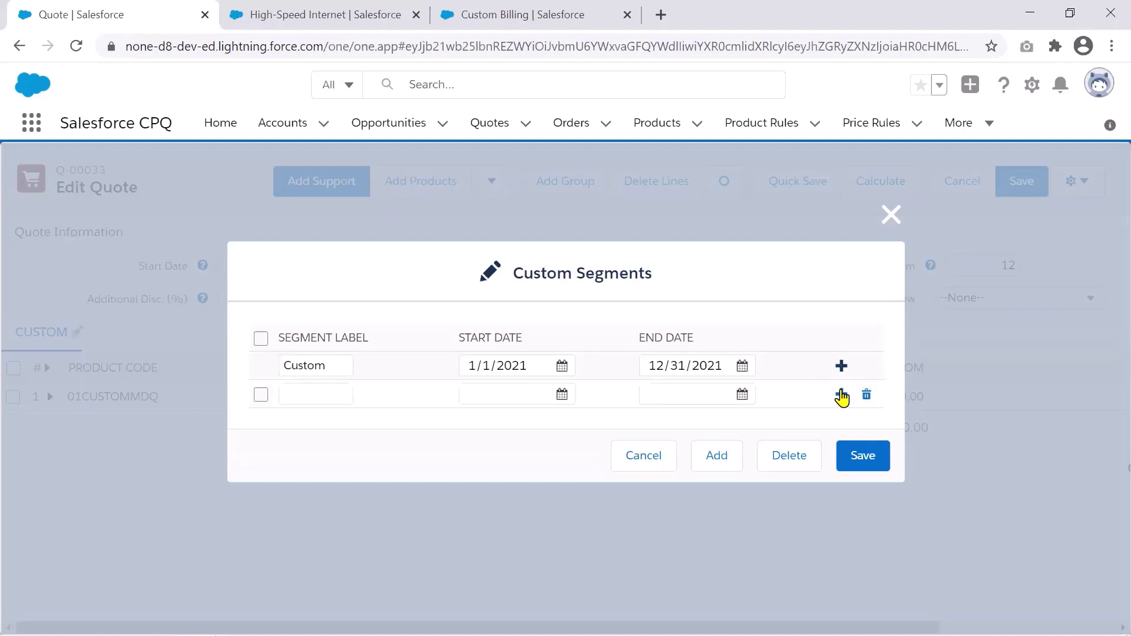
click(841, 395)
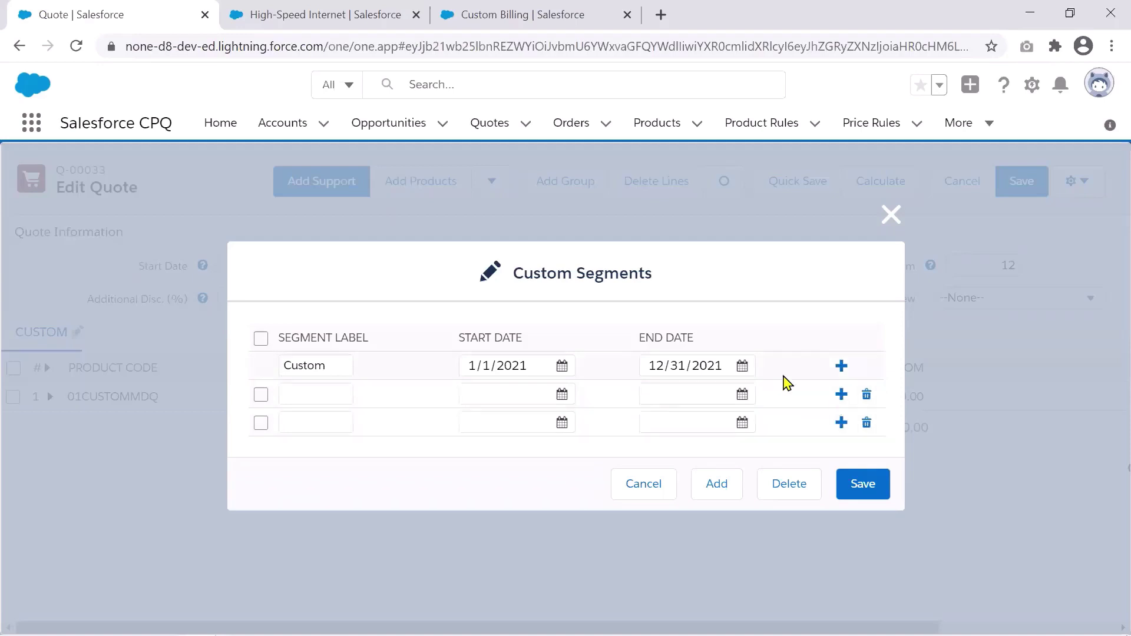
Set the first custom segment's end date to 6/30/2021.
click(744, 371)
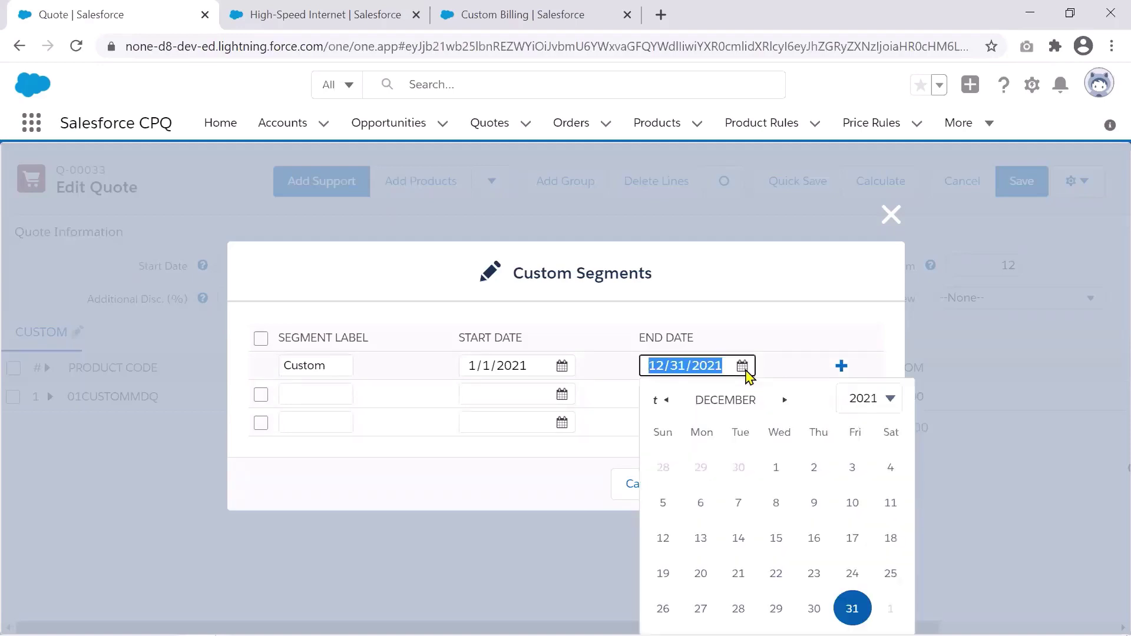
click(667, 403)
click(667, 403)
double_click(668, 403)
click(667, 403)
click(668, 403)
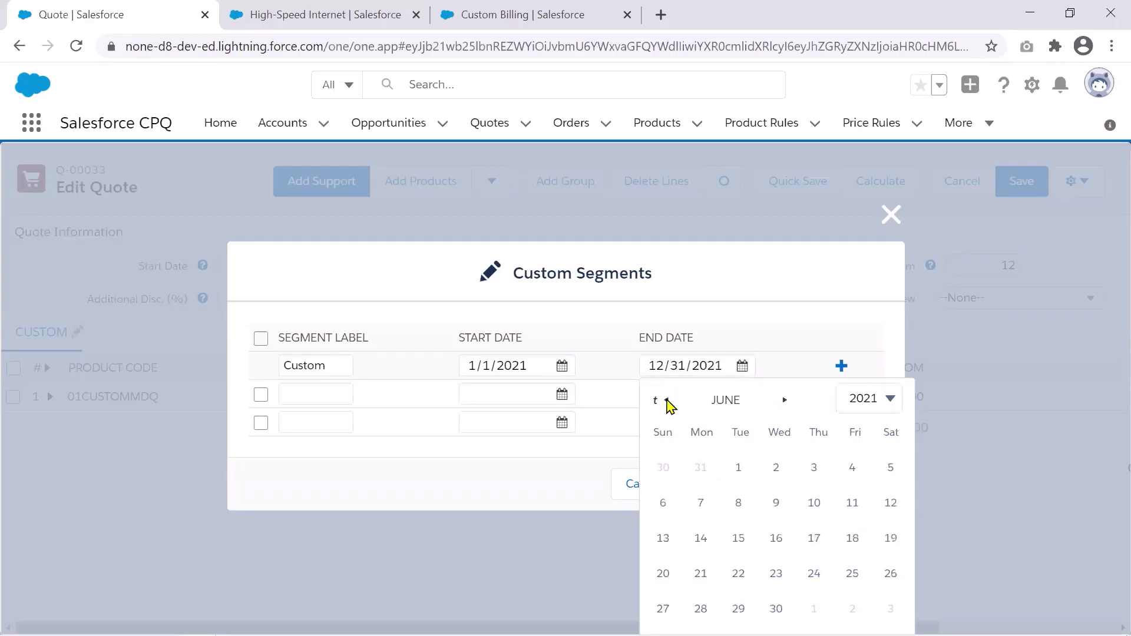
click(776, 608)
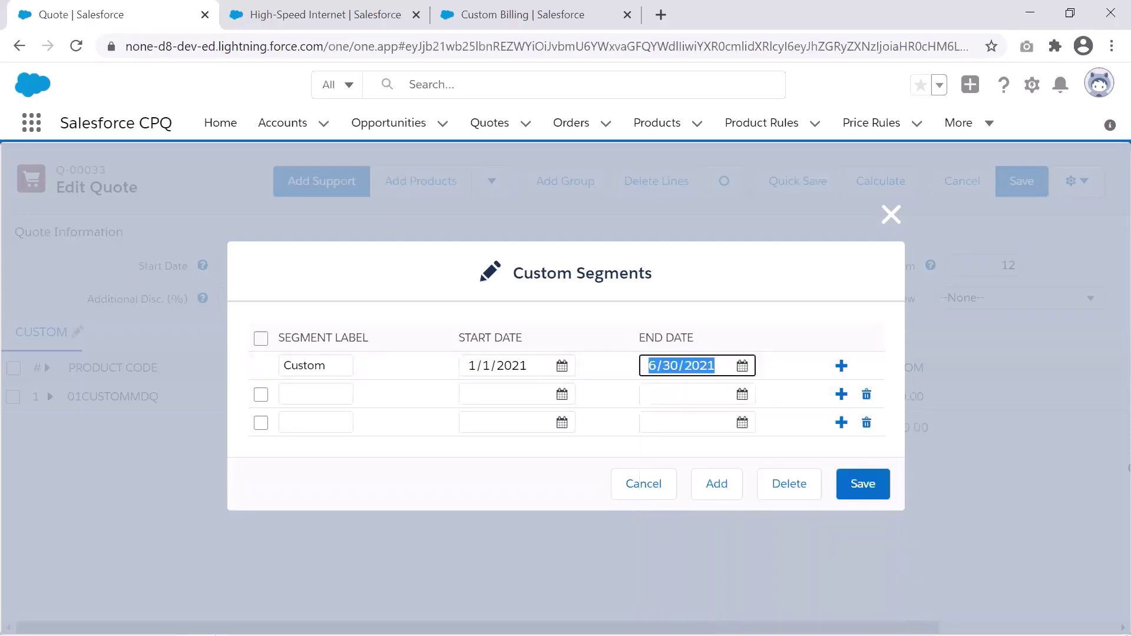
Set the second custom segment's start date to 7/1/2021.
click(562, 395)
click(485, 430)
click(486, 429)
click(486, 430)
click(485, 430)
click(485, 430)
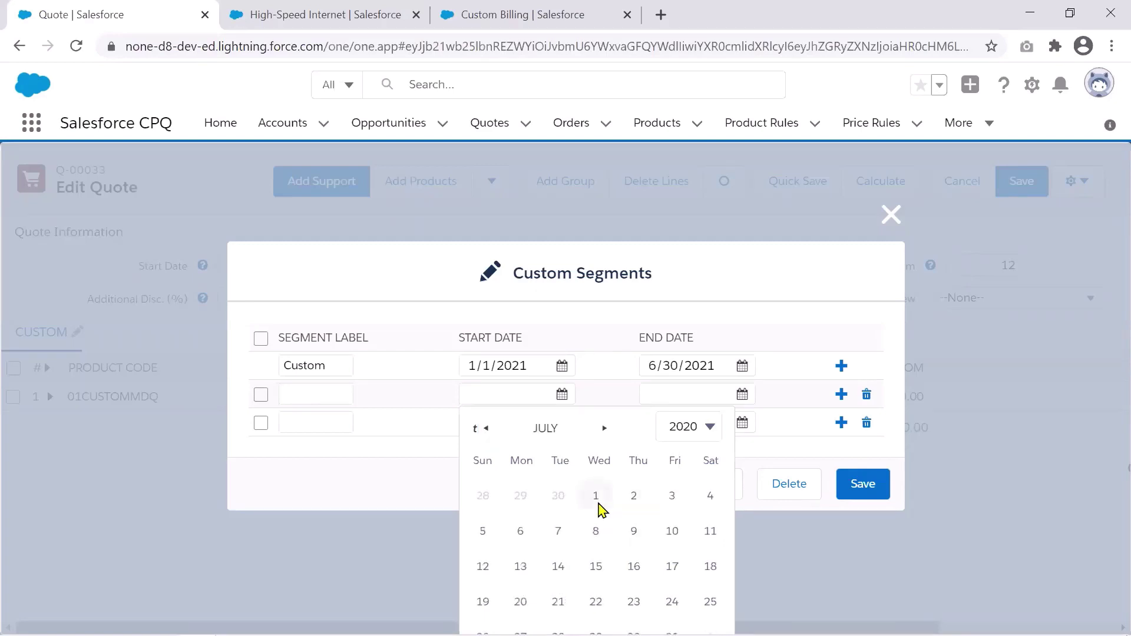
click(694, 440)
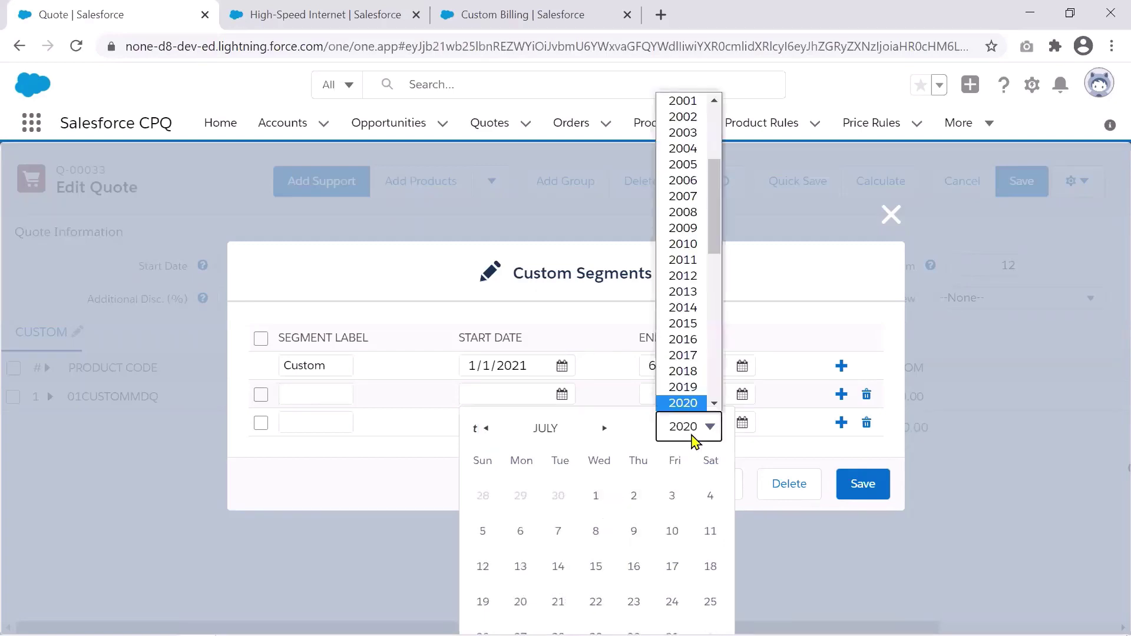
scroll(715, 403, down, 1)
click(700, 387)
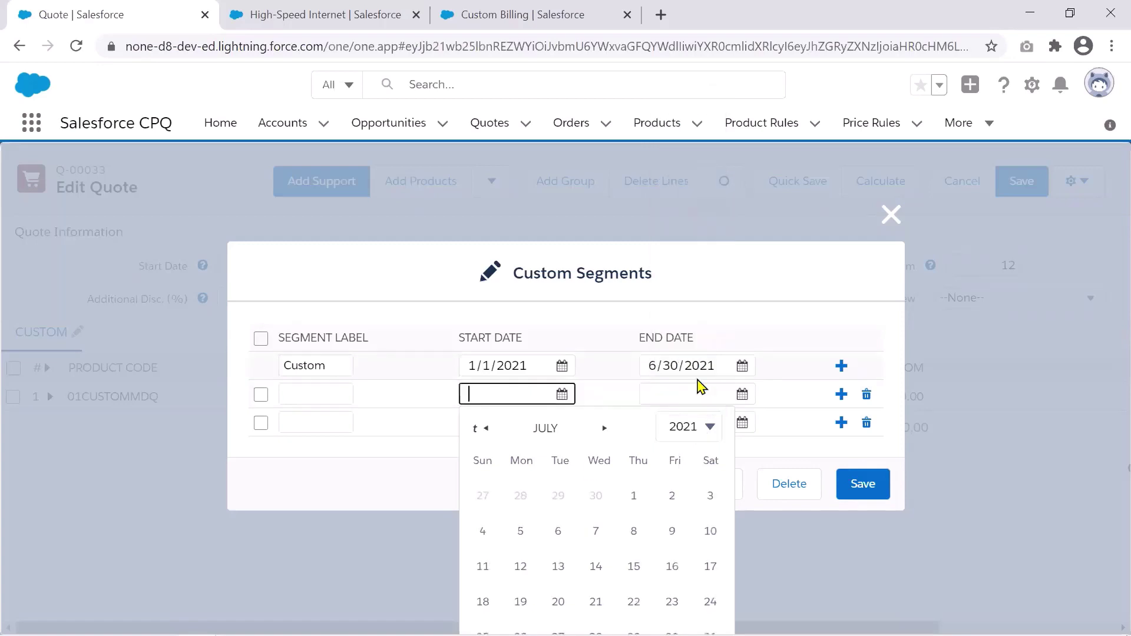
click(634, 497)
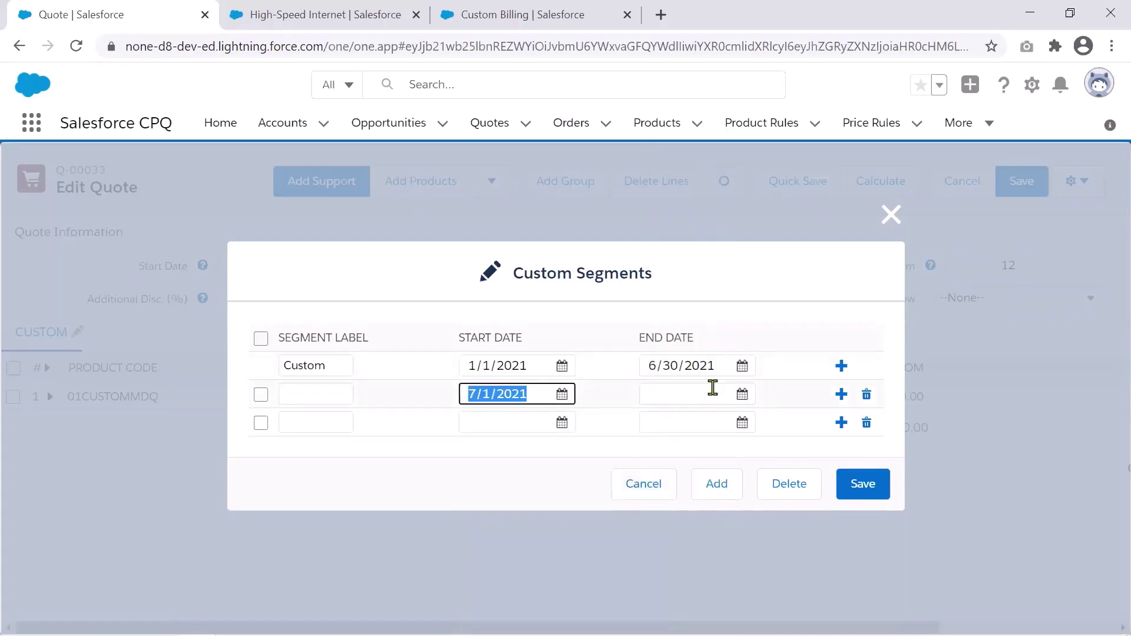
Set the second custom segment's end date to 11/30/2021.
click(742, 399)
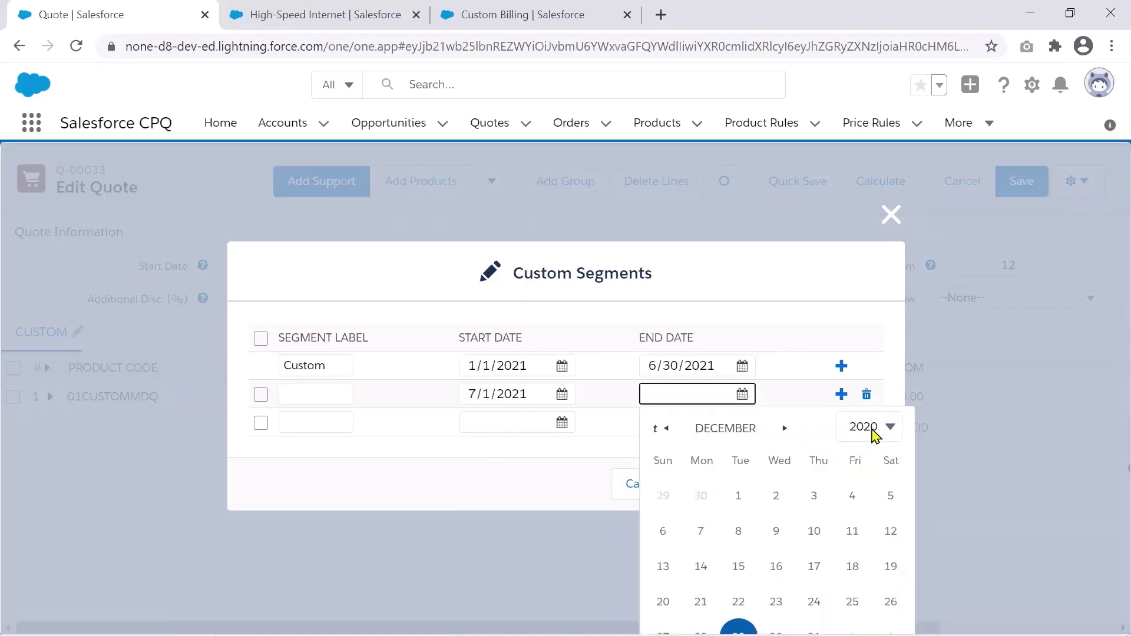
click(873, 435)
scroll(889, 407, down, 1)
click(886, 400)
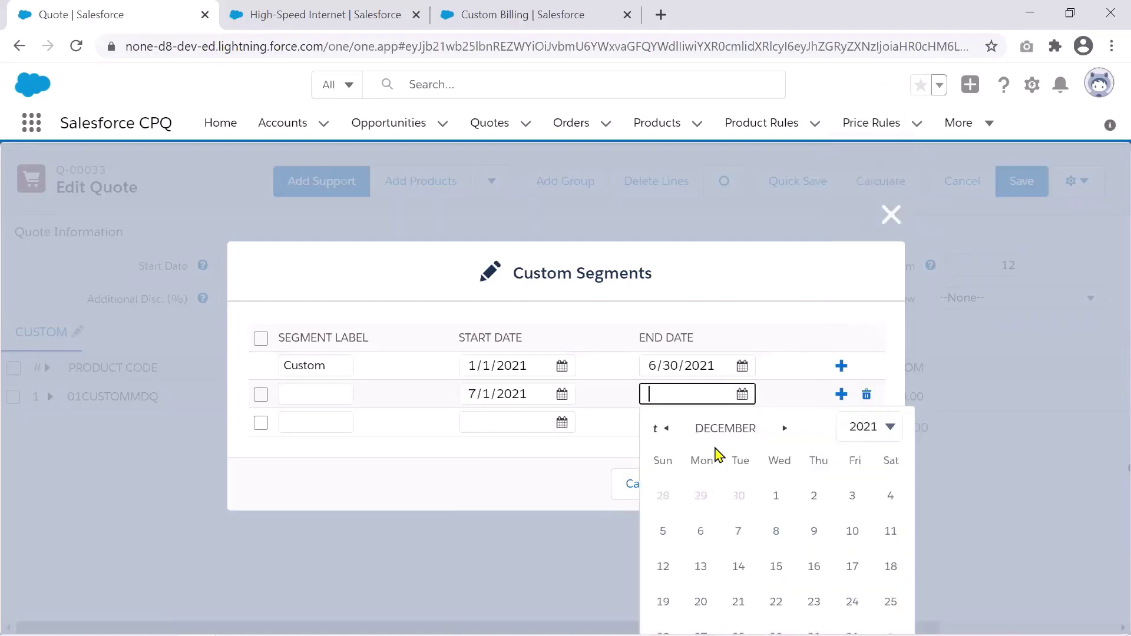
click(667, 431)
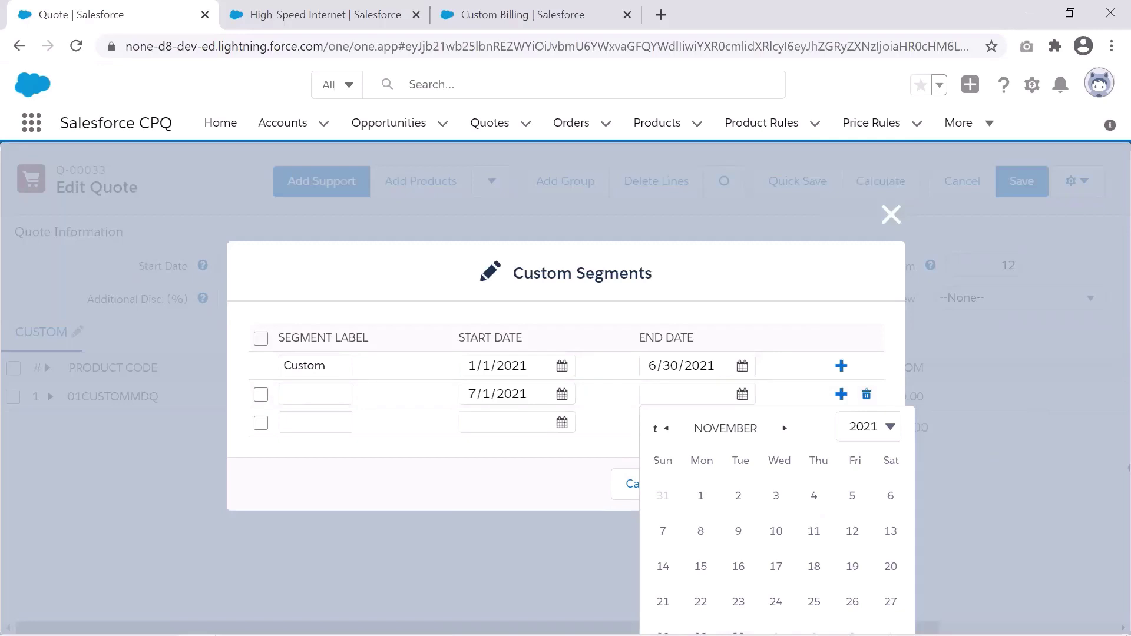
click(738, 629)
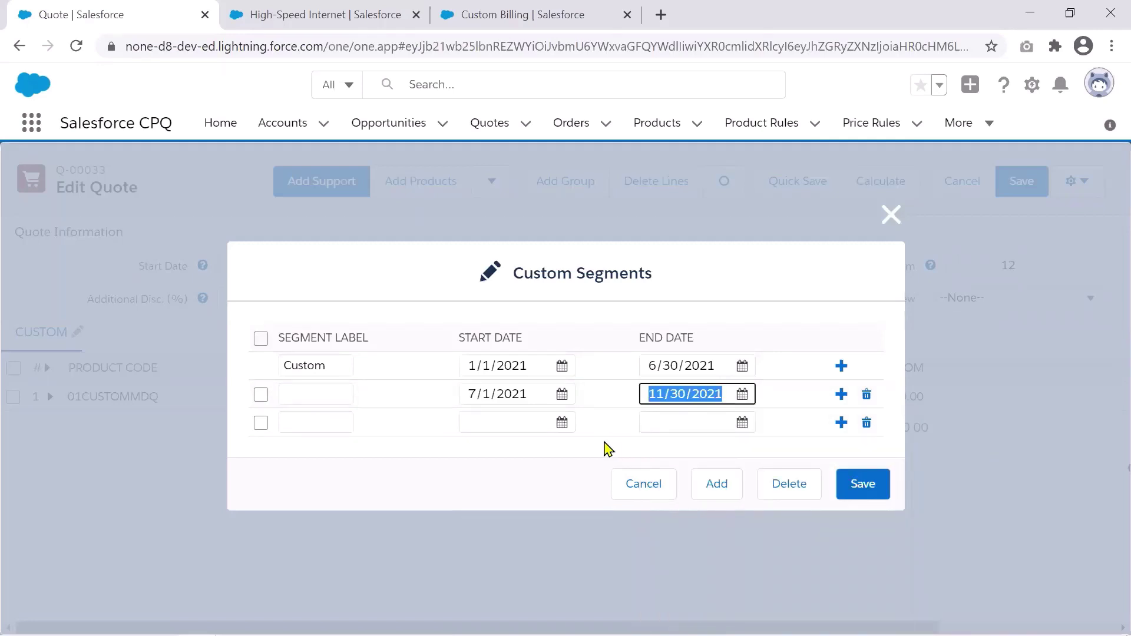
Set the third custom segment's start date to 12/1/2020 and its end date to 12/31/2021.
click(561, 425)
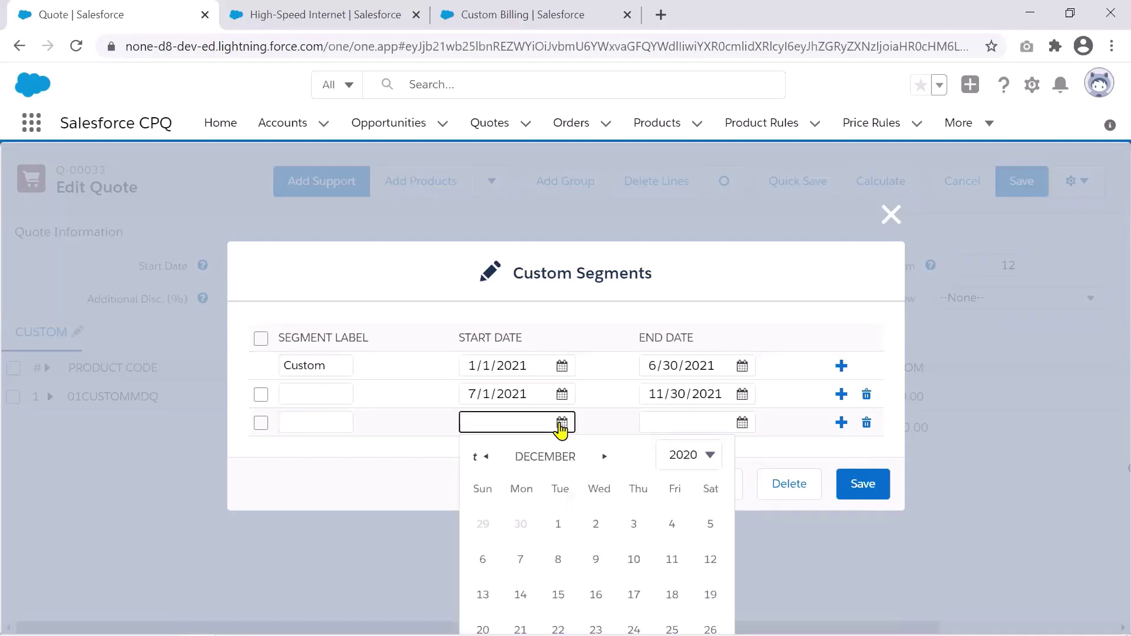
click(559, 524)
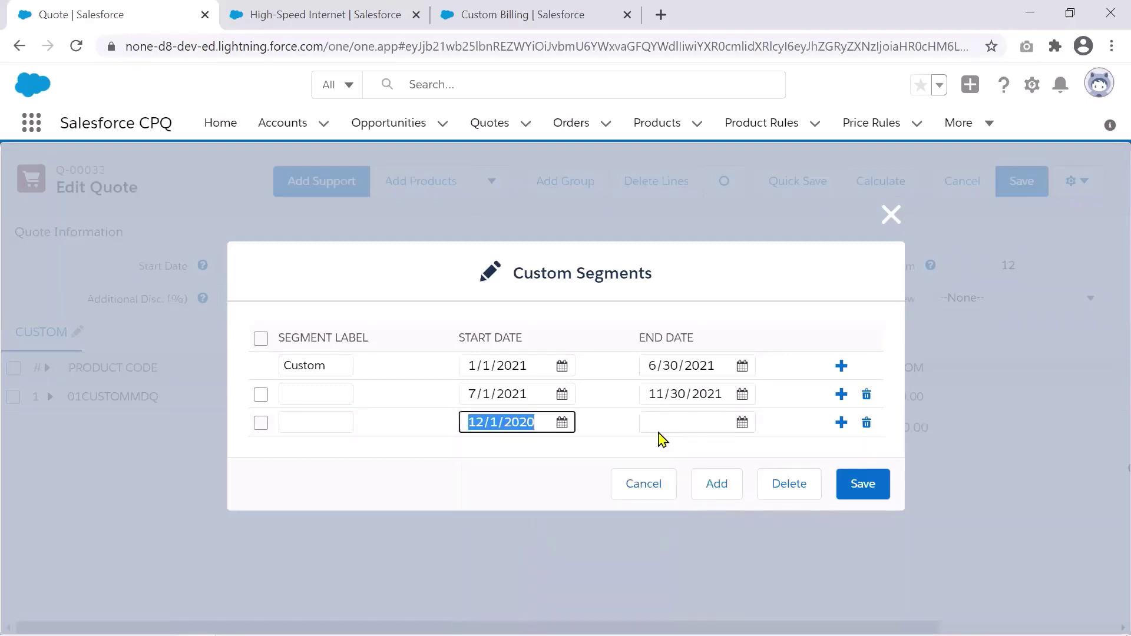
click(684, 418)
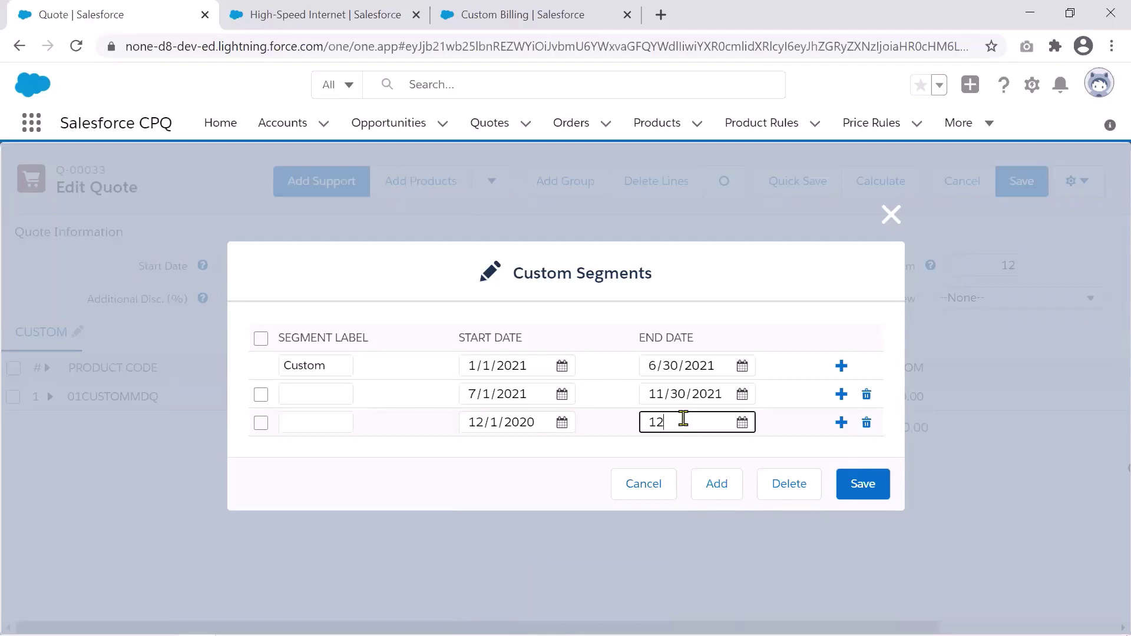
text(12/31/2021)
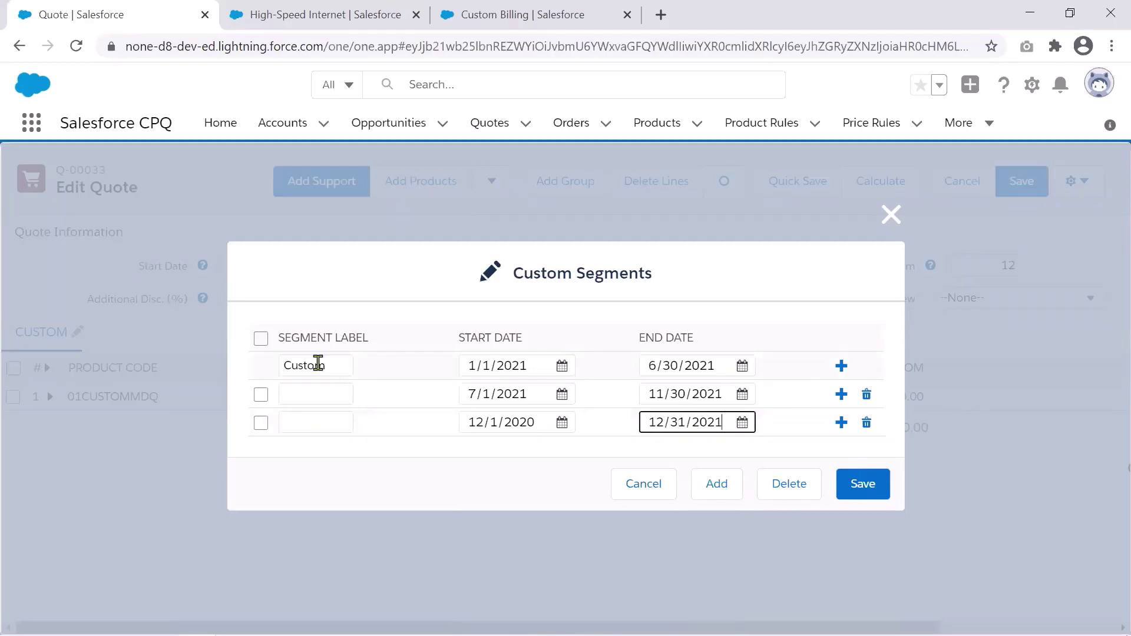
Label the three segments Phase 1, Phase 2 and Phase 3, and try to save them.
double_click(291, 365)
text(Phase 1)
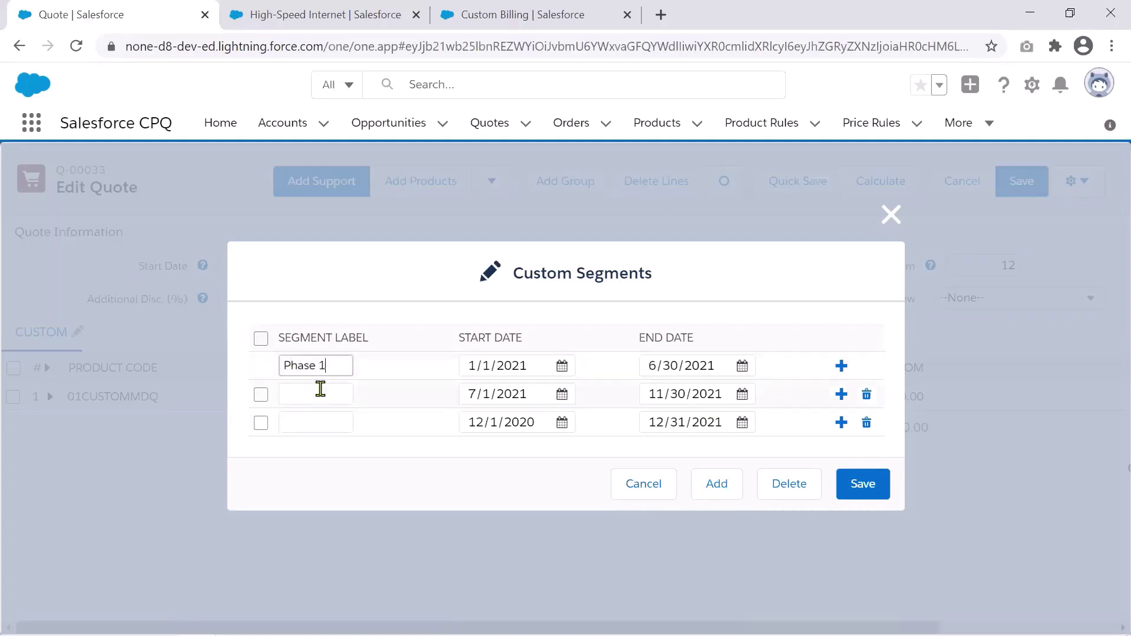
click(320, 389)
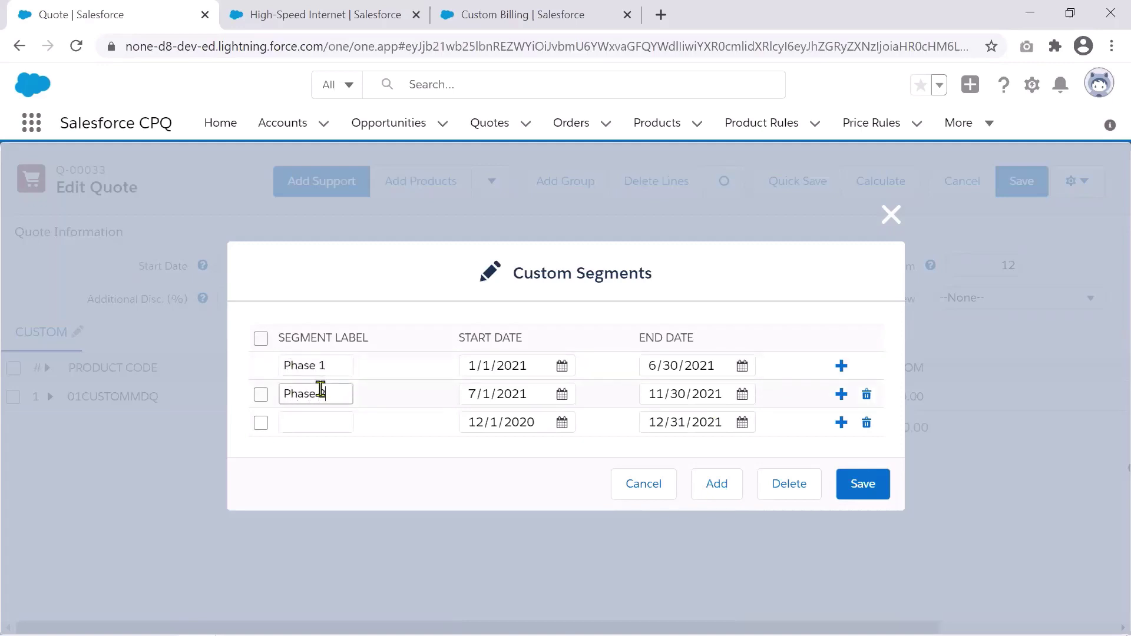
click(320, 424)
text(Phase 3)
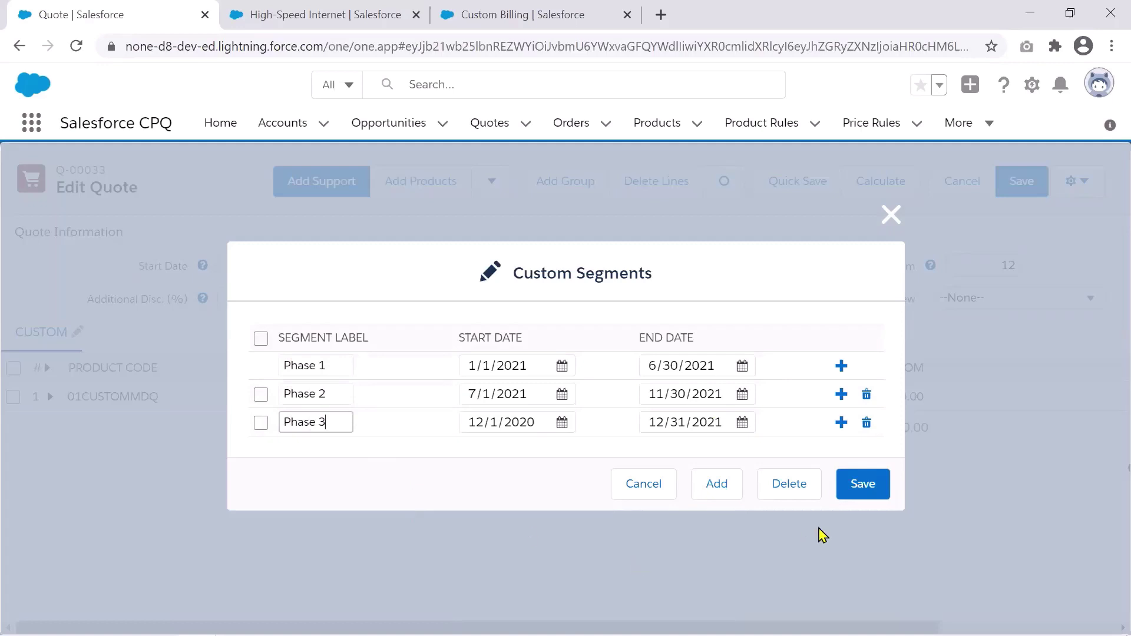
click(854, 498)
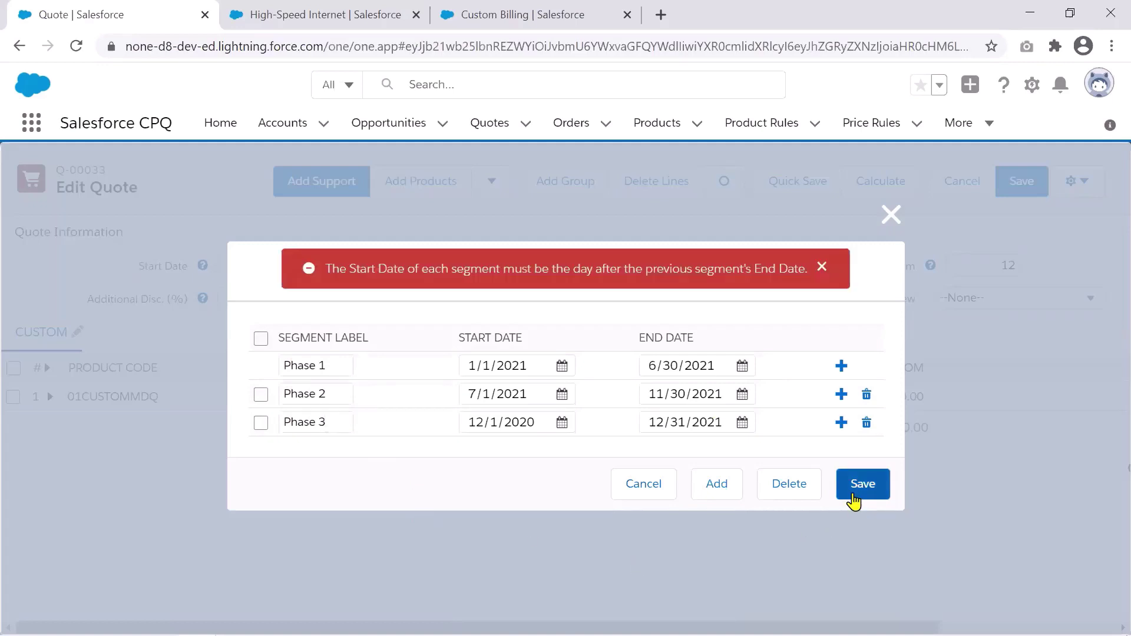
Correct the Phase 3 start date to 12/1/2021 and save the custom segments.
click(534, 421)
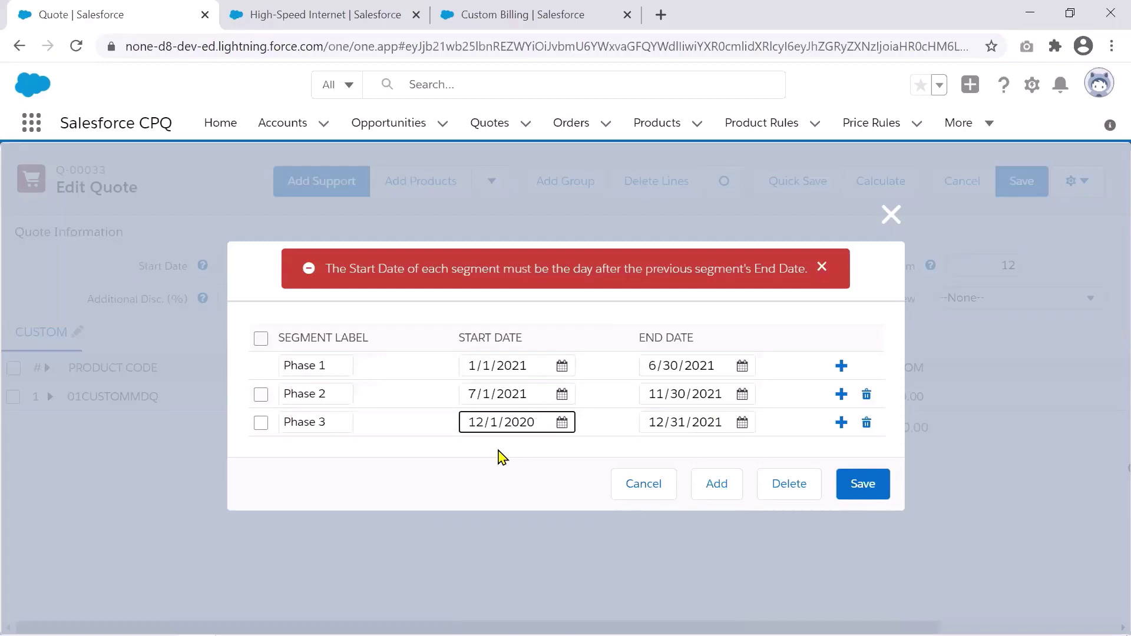
key(BackSpace)
text(1)
click(522, 494)
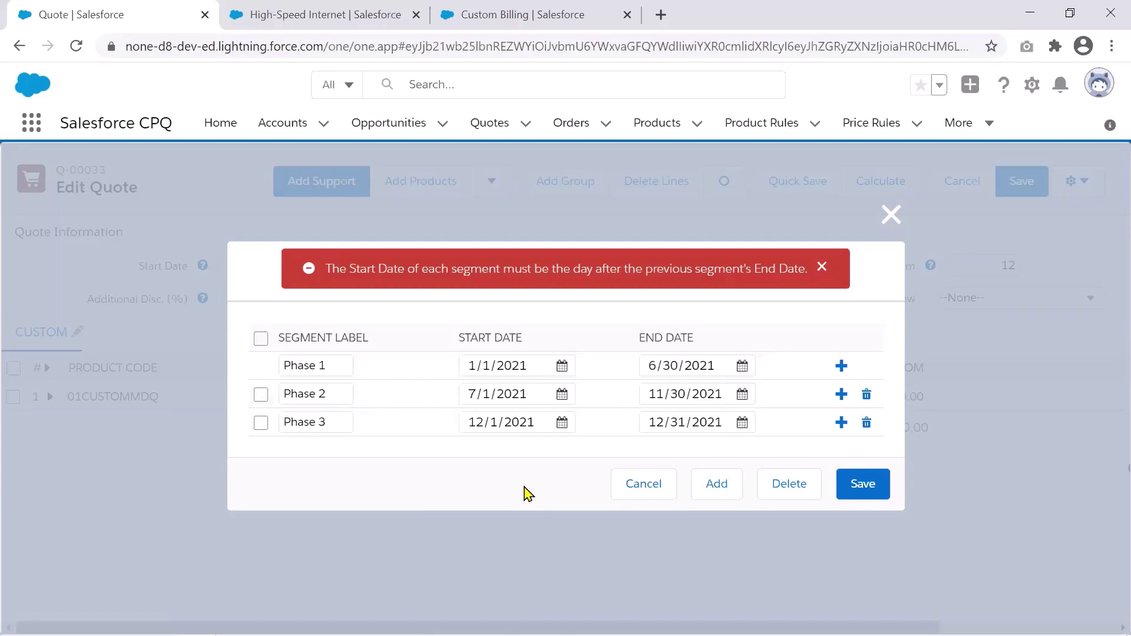
click(868, 499)
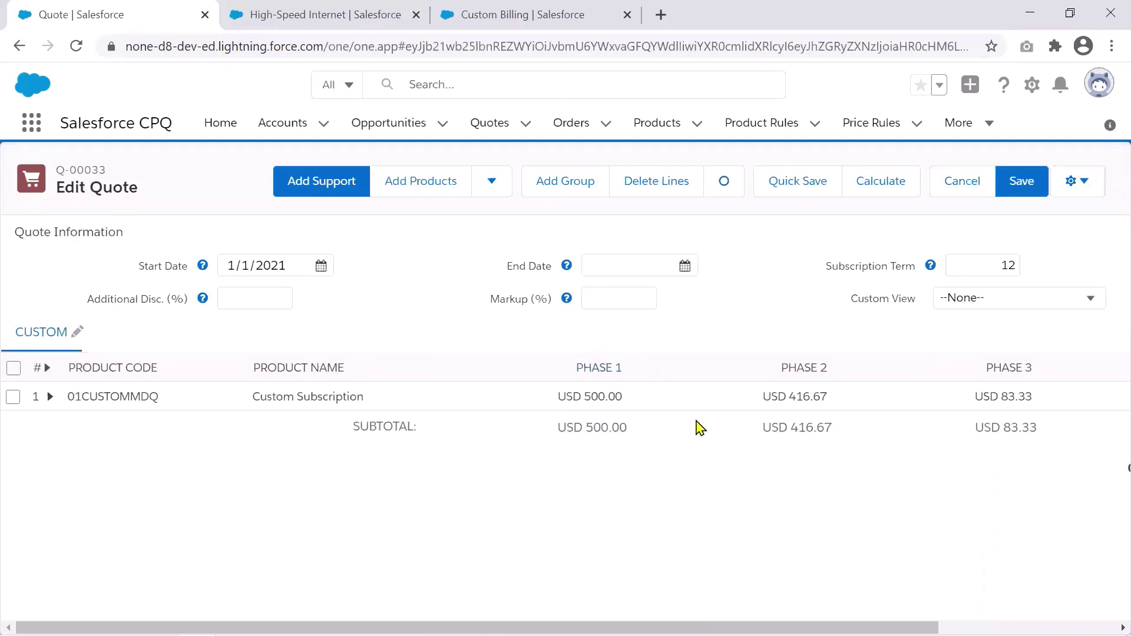
Expand the Custom Subscription line, set its Phase 2 quantity to 2 and recalculate the quote.
mouse_move(801, 420)
drag(906, 628, 1012, 448)
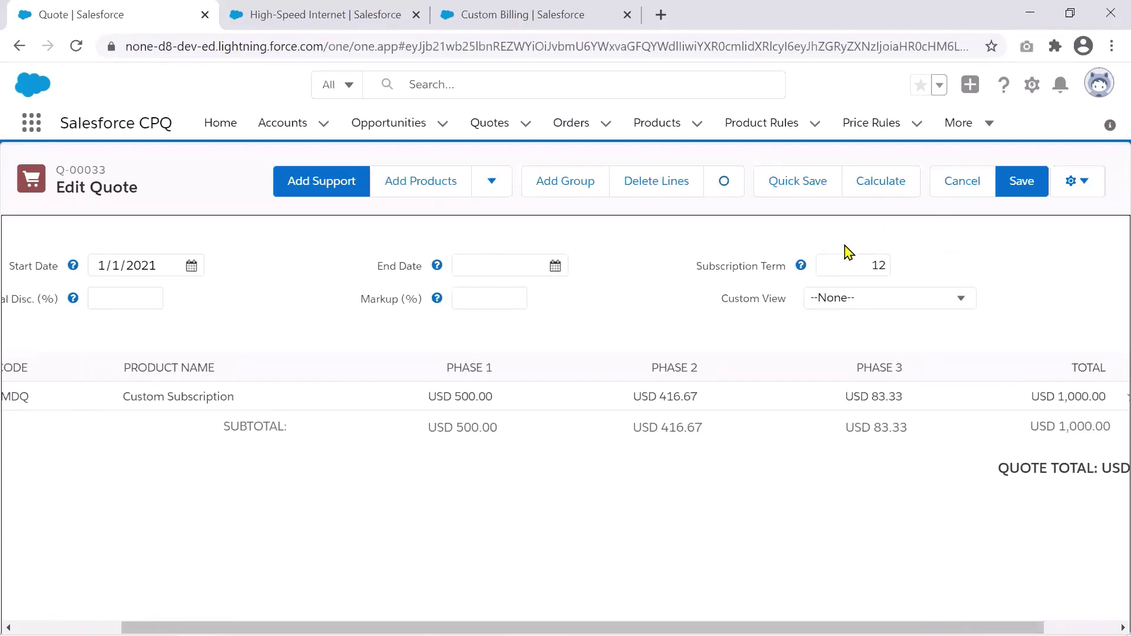
click(442, 366)
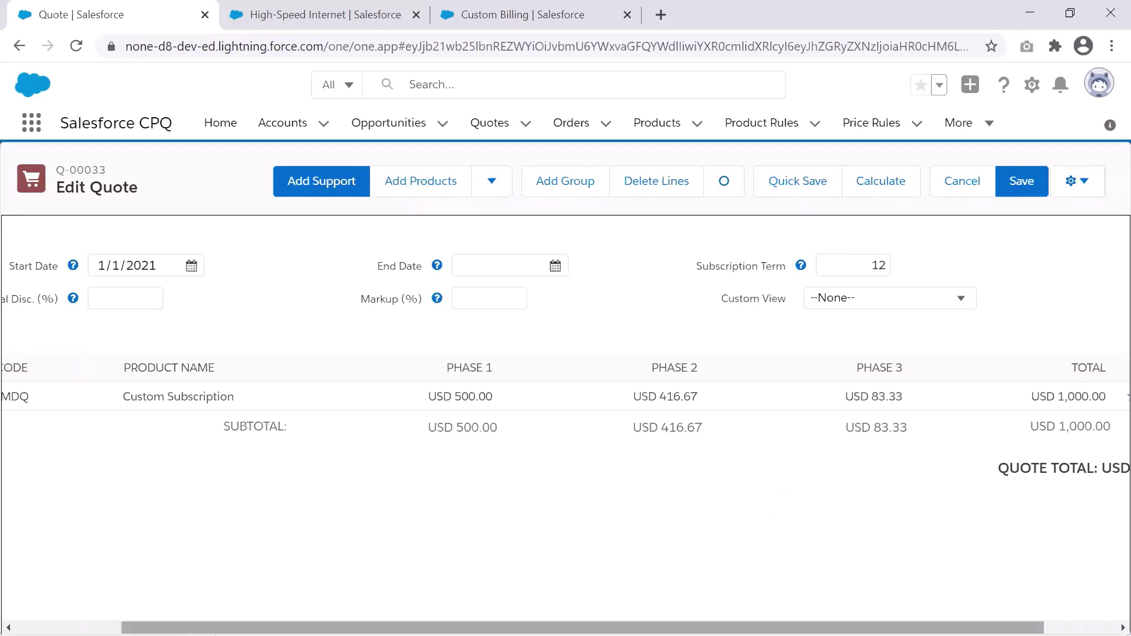
scroll(565, 413, left, 3)
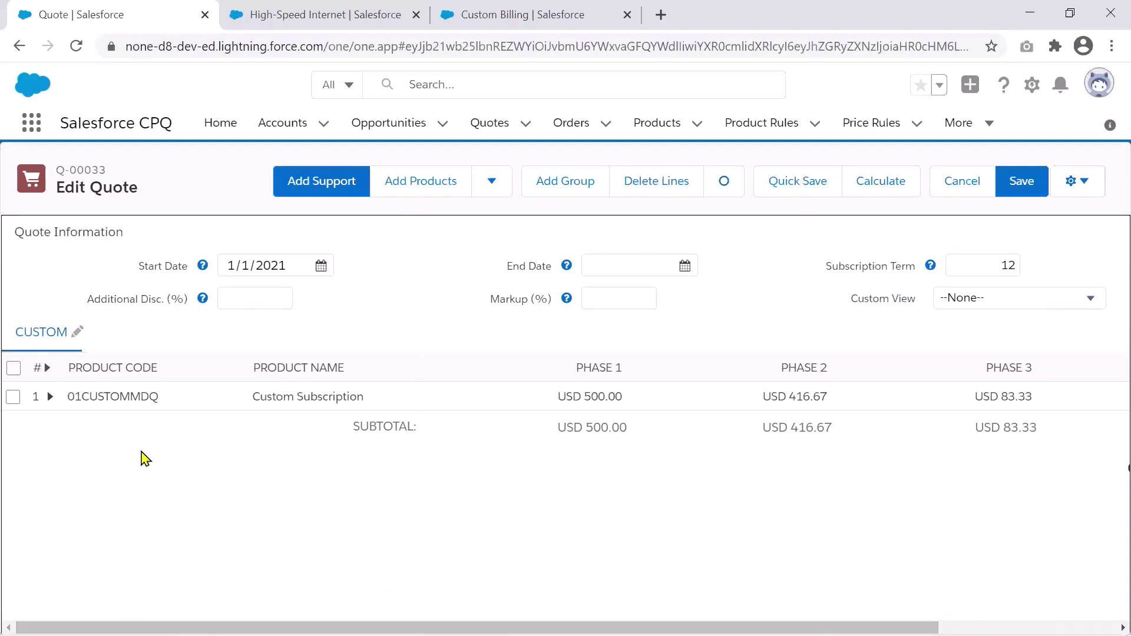
click(50, 397)
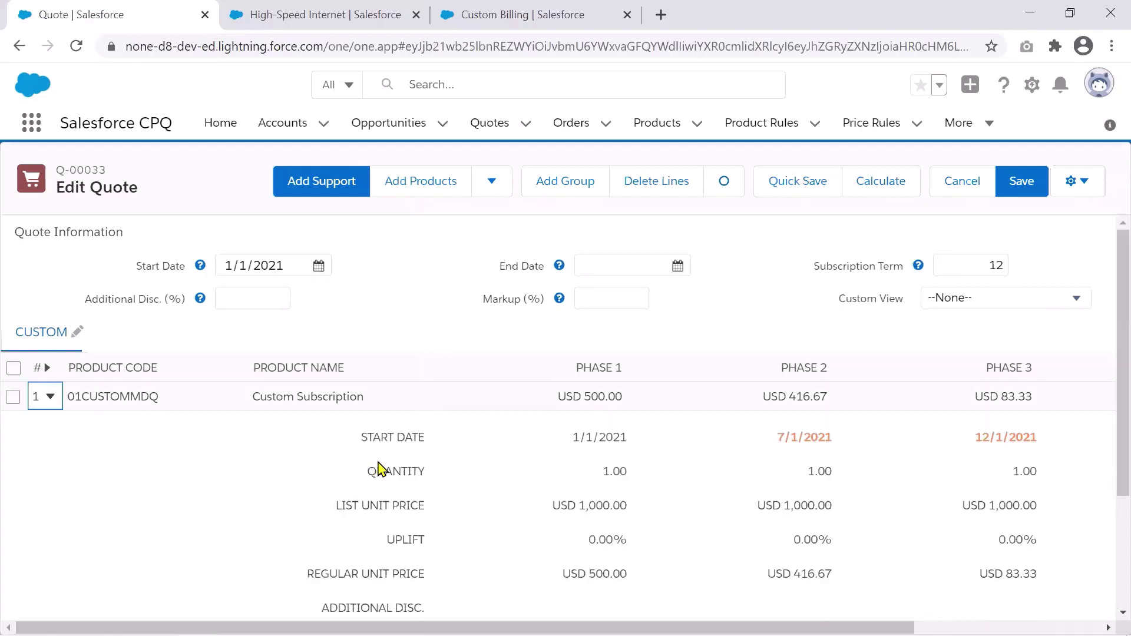
click(800, 473)
text(2)
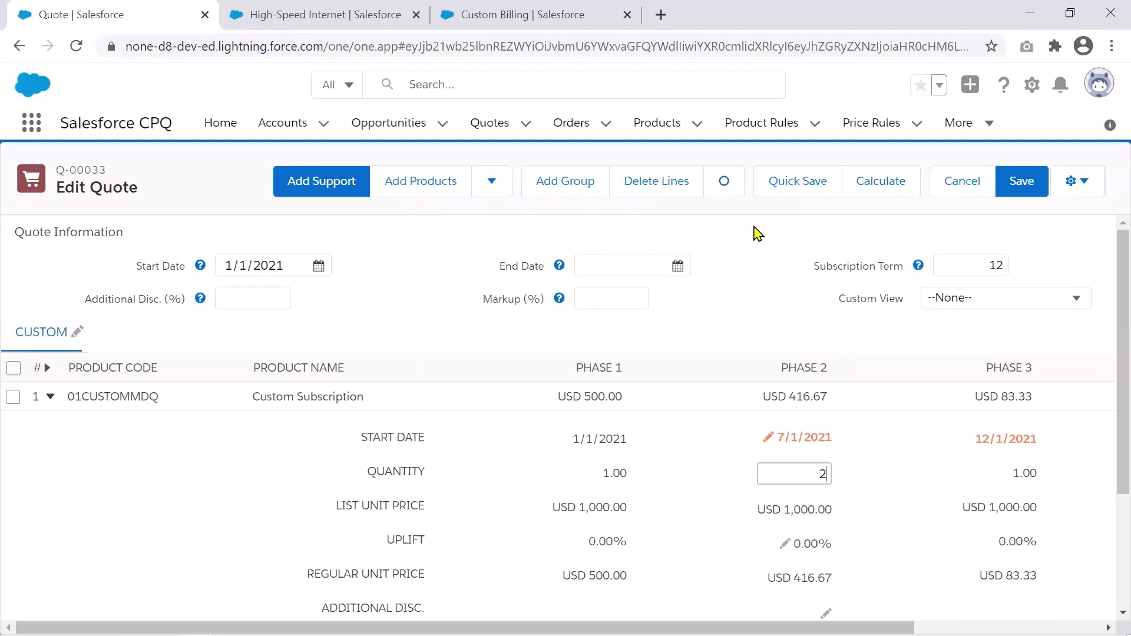
click(893, 185)
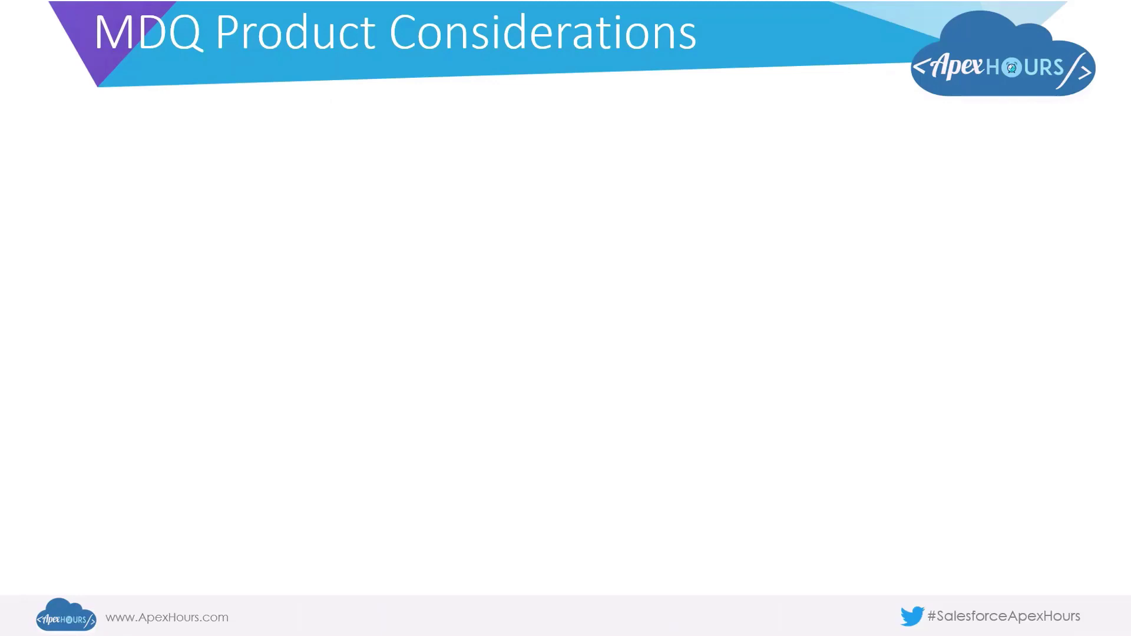
click(401, 386)
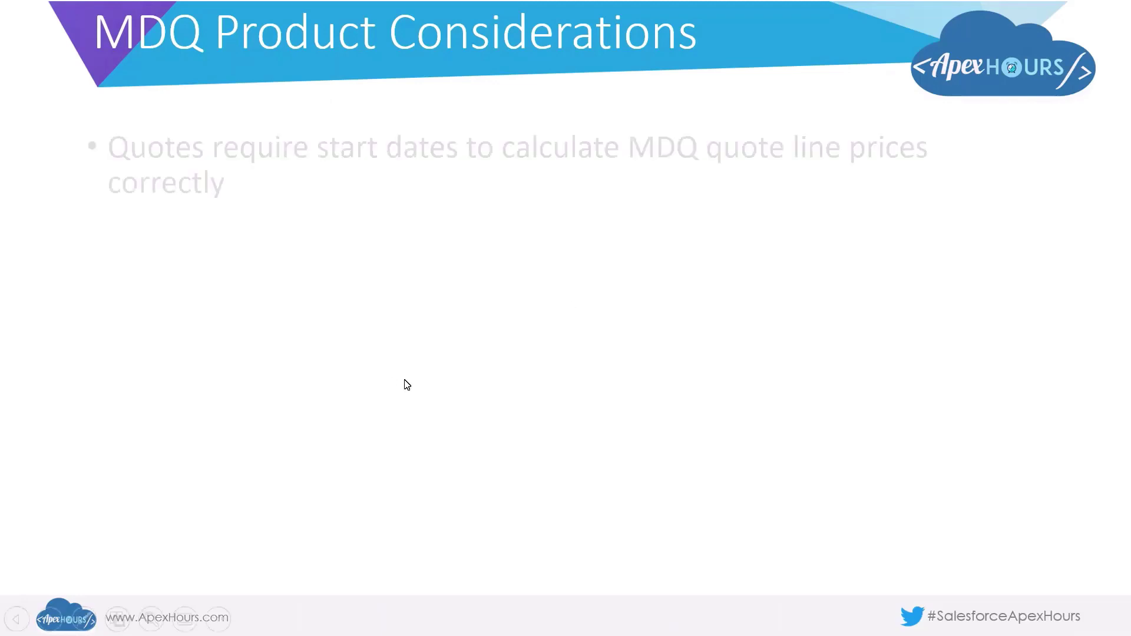